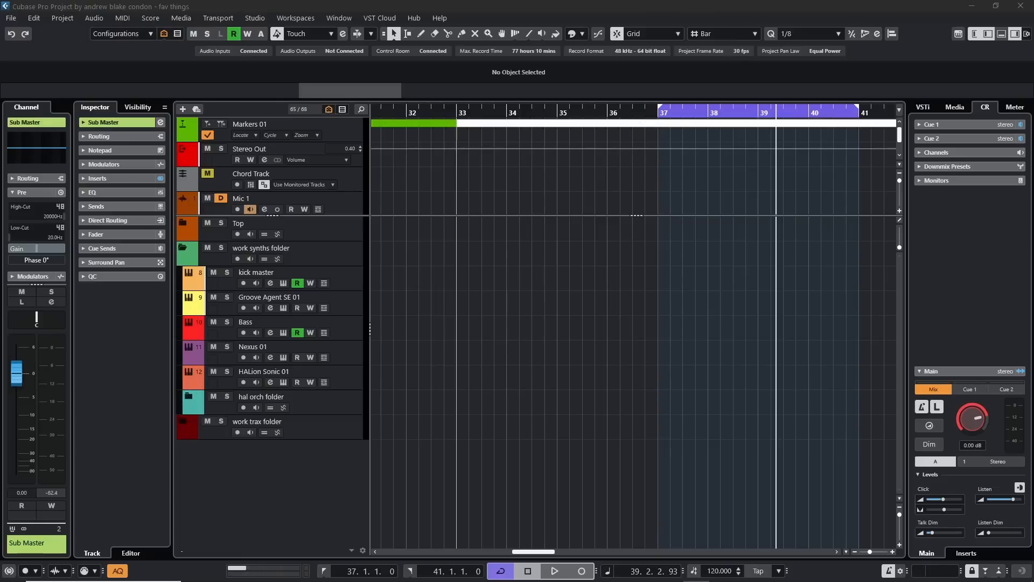
Place the chords C♯min, A, F♯min and B from the chord pads on the Chord Track at bars 37, 38, 39 and 40
left_click(985, 311)
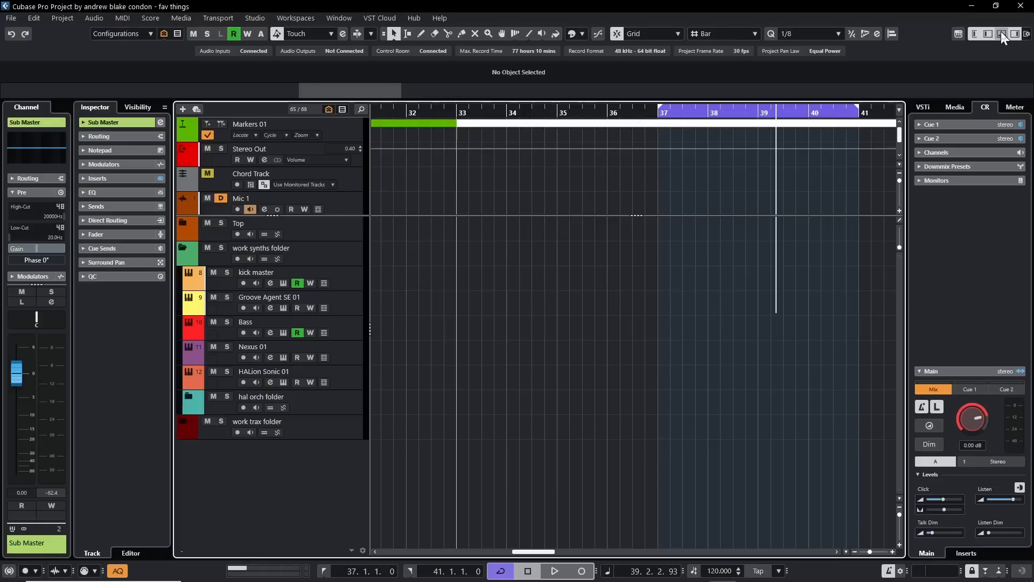
key("ctrl+alt+e")
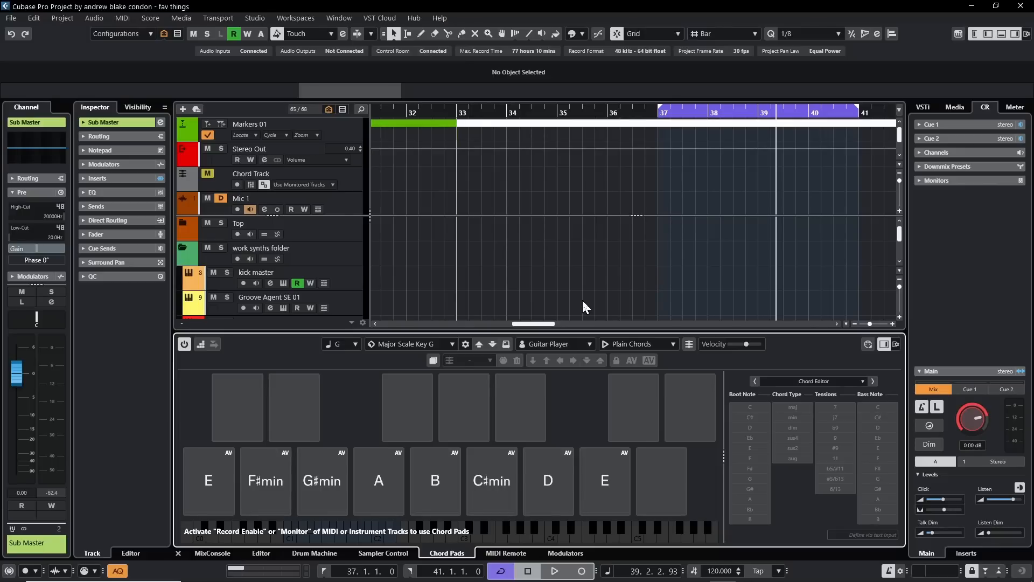
left_click(490, 487)
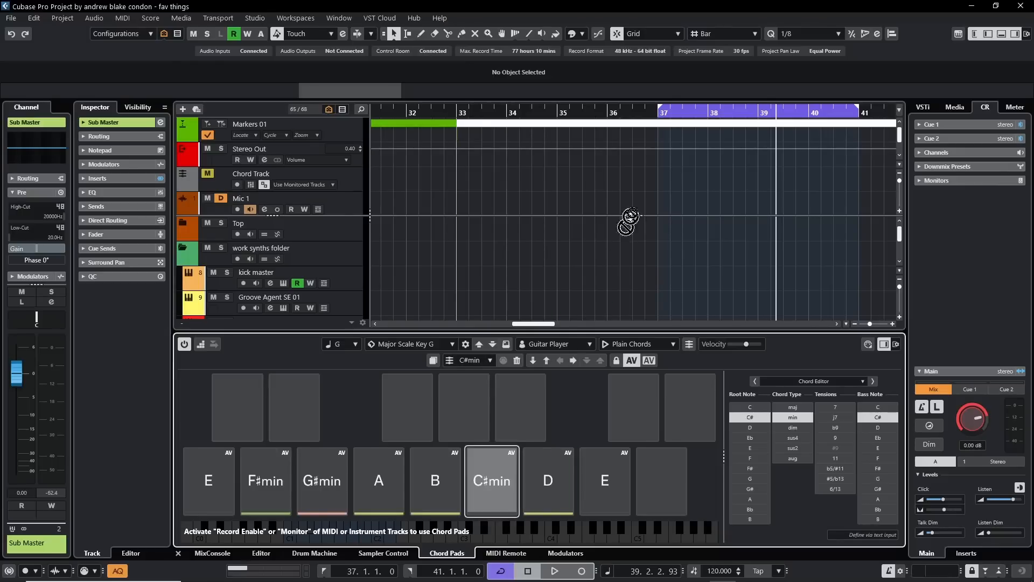
left_click_drag(653, 158, 658, 171)
left_click_drag(377, 481, 715, 173)
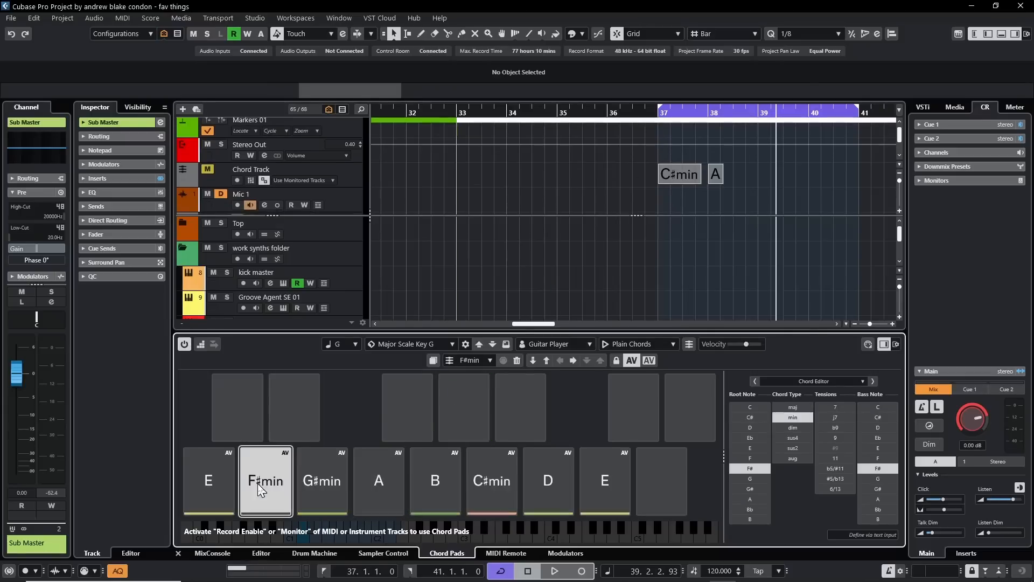
left_click_drag(257, 483, 776, 172)
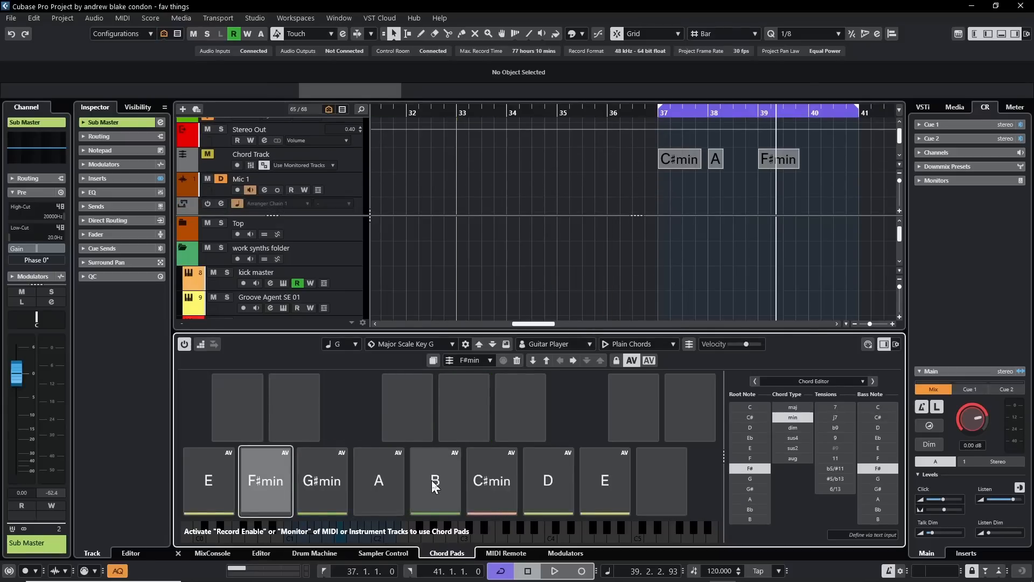
left_click_drag(435, 487, 816, 178)
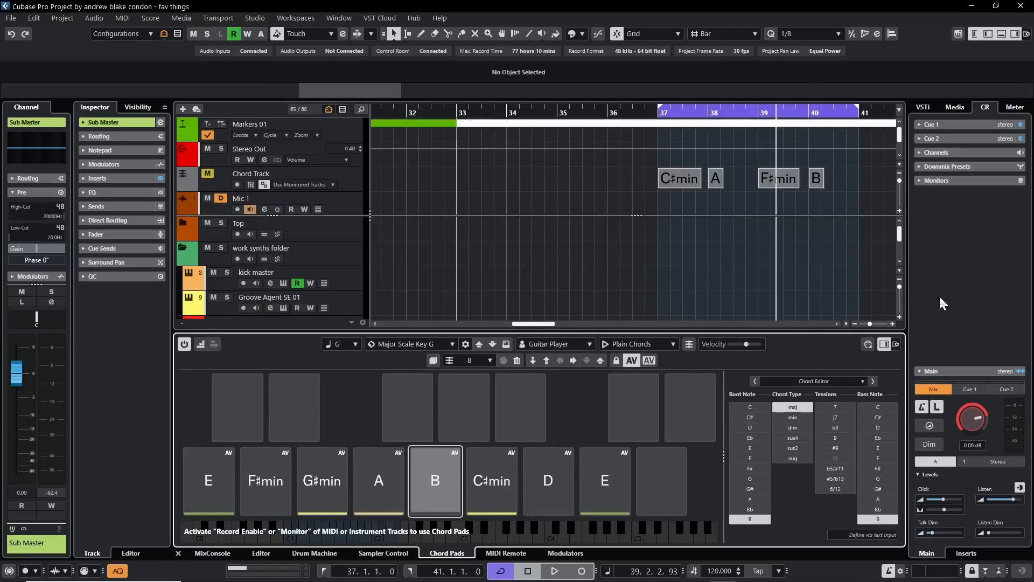
left_click(1001, 35)
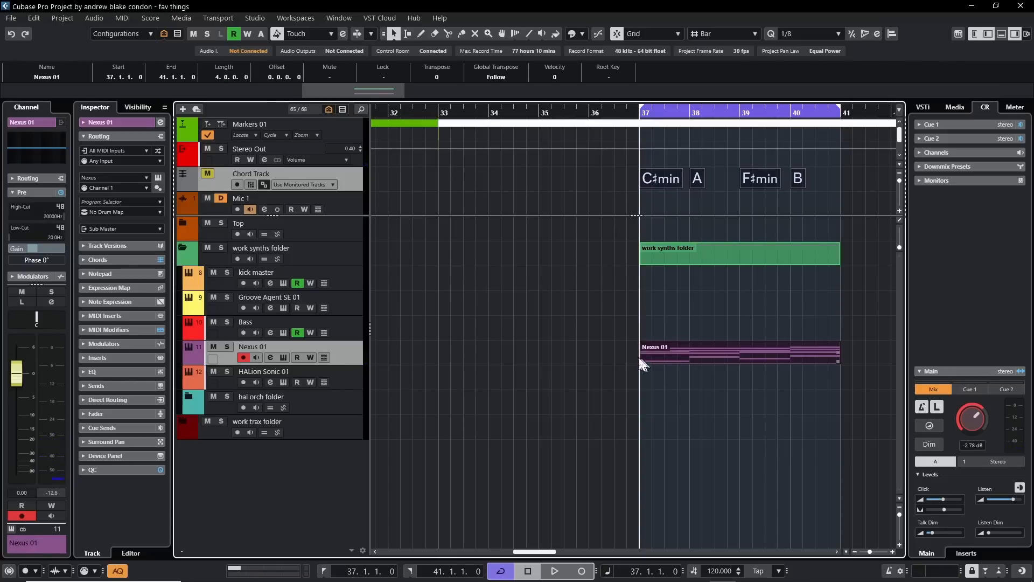
Play back the Nexus 01 part from bar 37 to hear the chord progression
key("space")
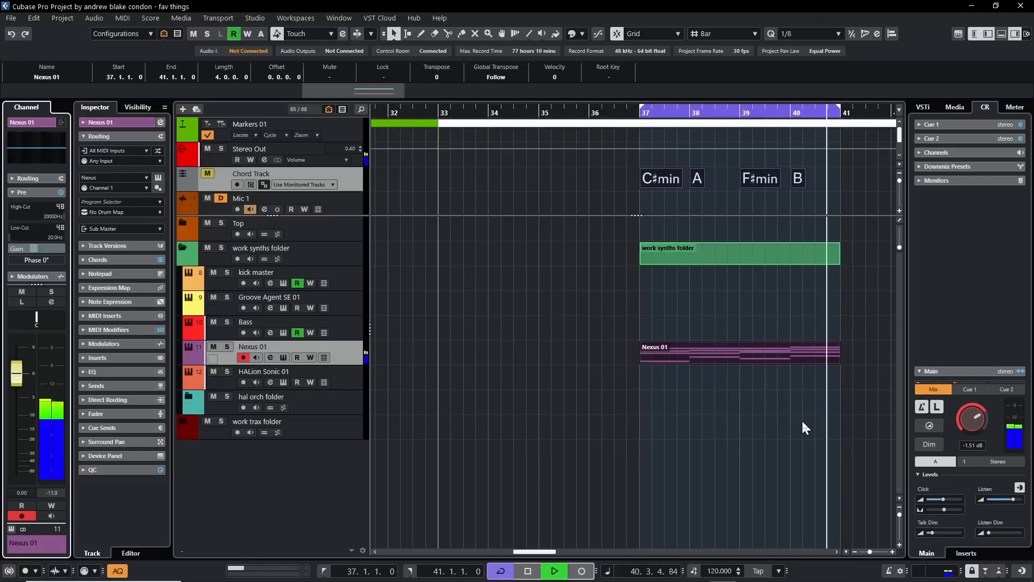
key("space")
left_click(940, 308)
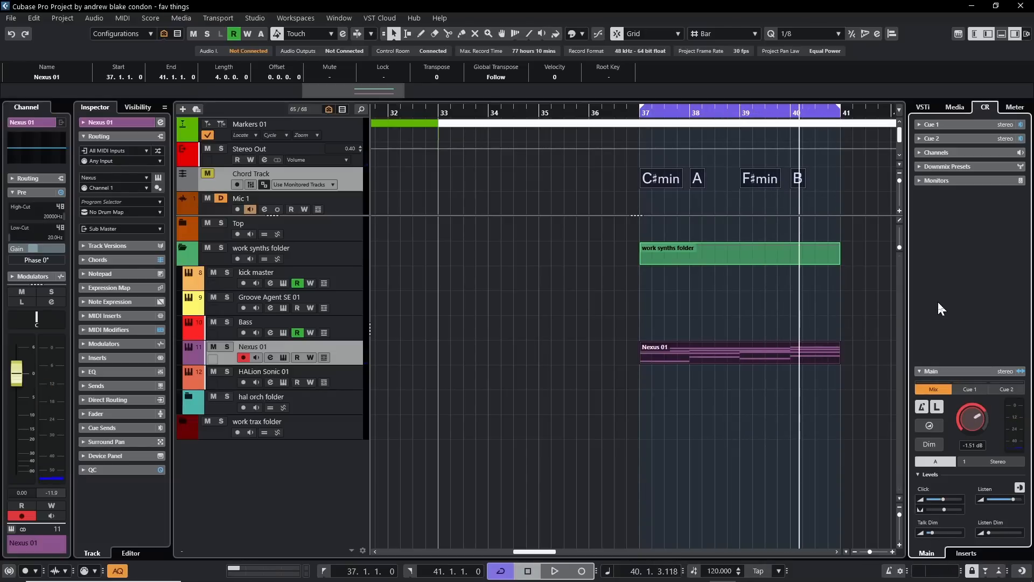
Add an LFO modulator to the Nexus 01 track and play the part from bar 37
left_click(1001, 34)
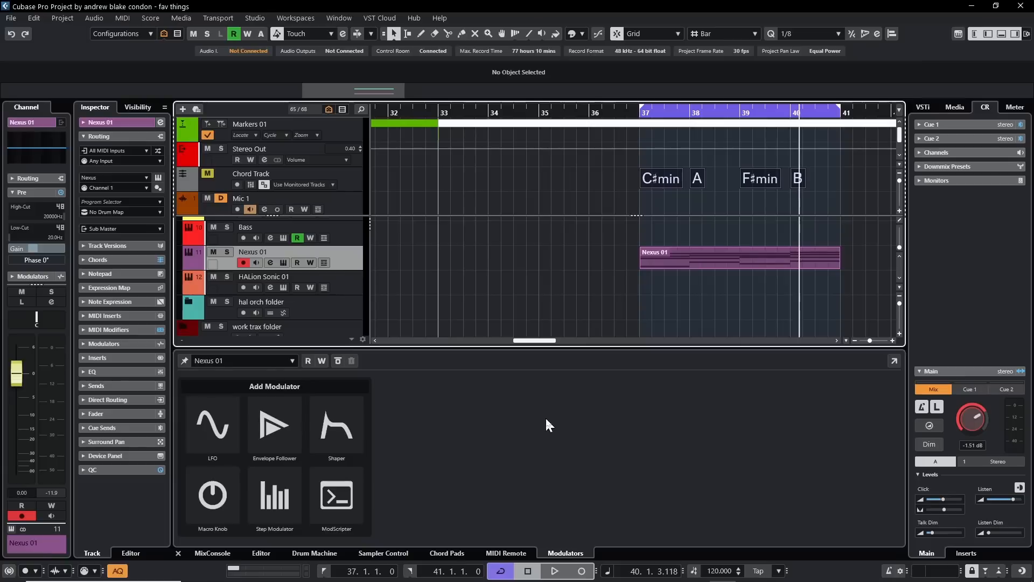
left_click(202, 418)
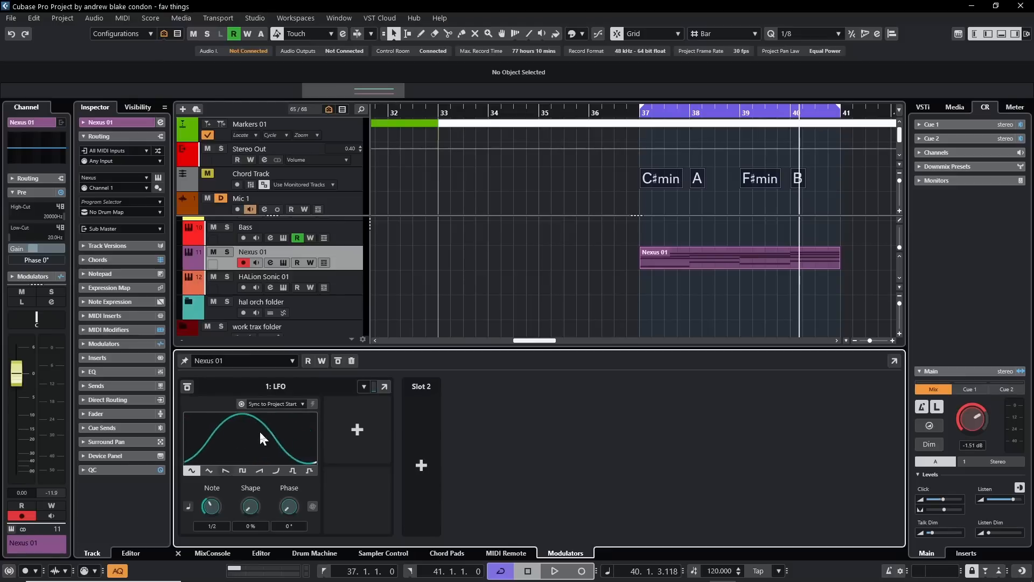
key("space")
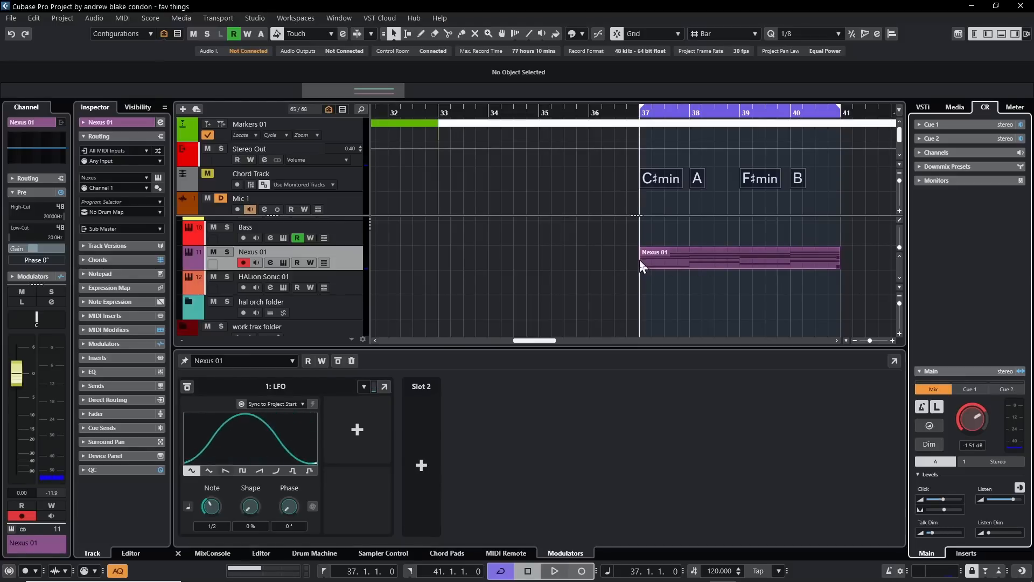
key("space")
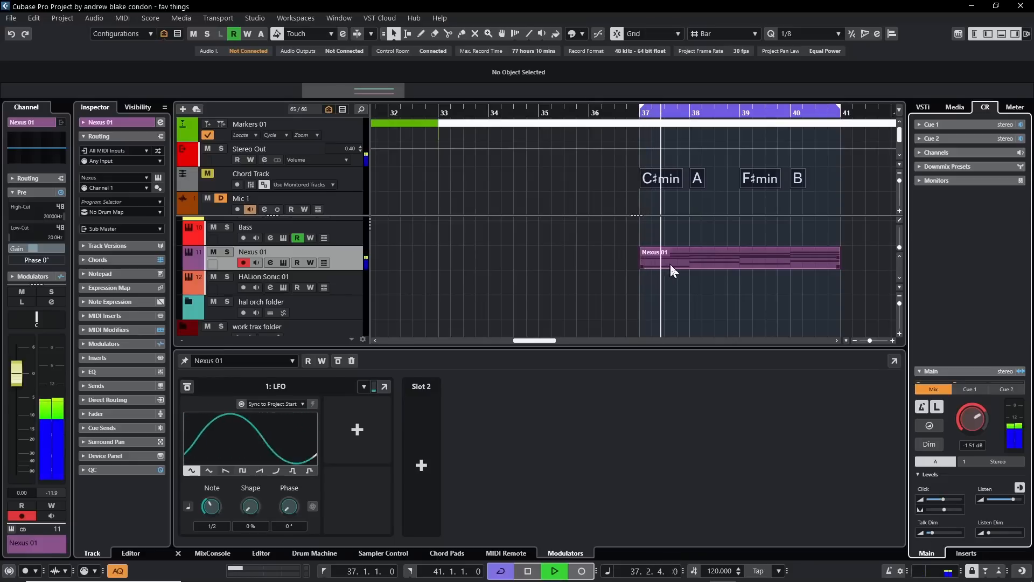
key("space")
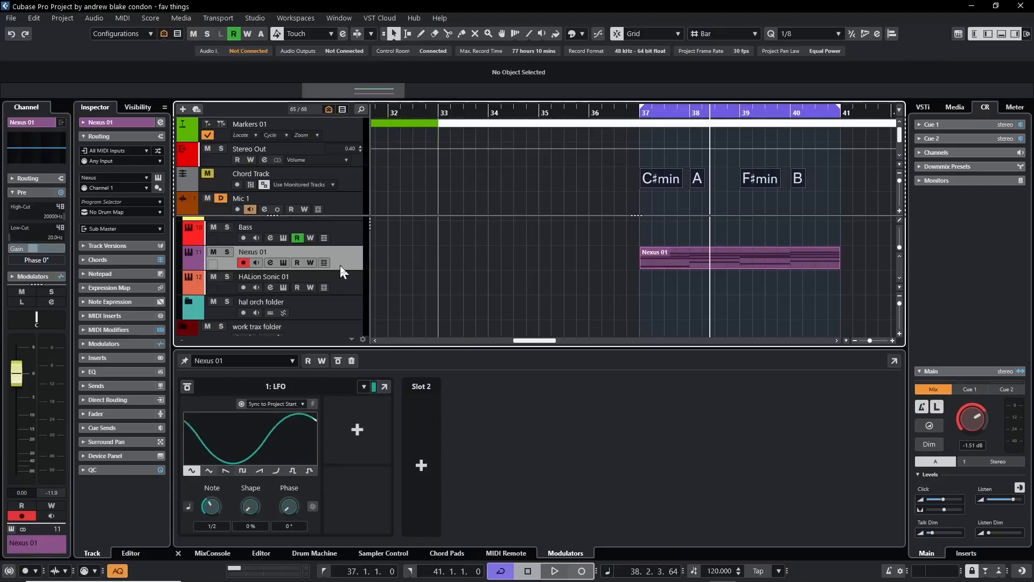
Open the Nexus instrument beside the modulators and adjust its filter cutoff by hand during playback
left_click(283, 263)
mouse_move(699, 2)
left_mouse_down()
mouse_move(750, 7)
mouse_move(700, 13)
mouse_move(709, 17)
left_mouse_up()
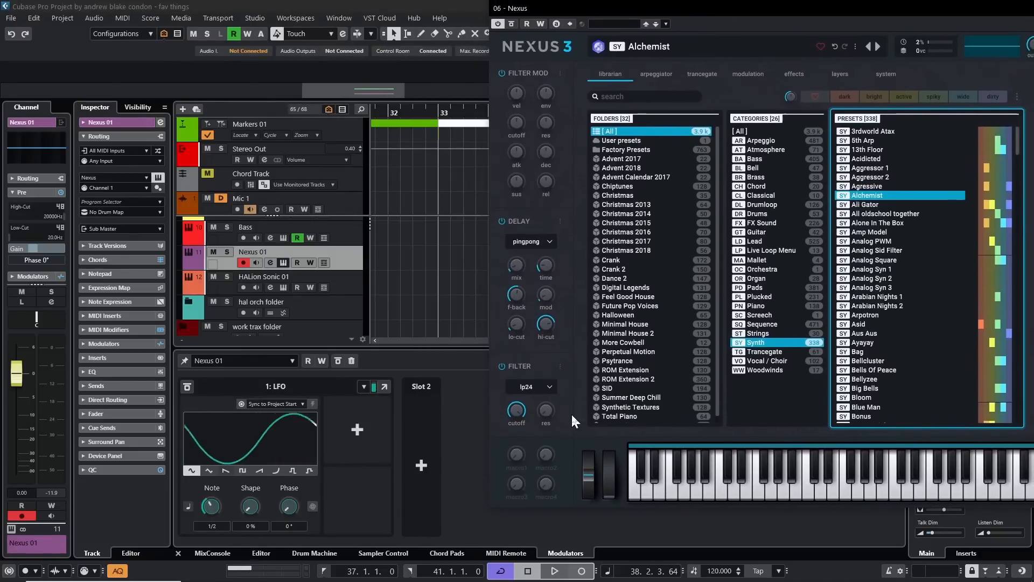
mouse_move(516, 413)
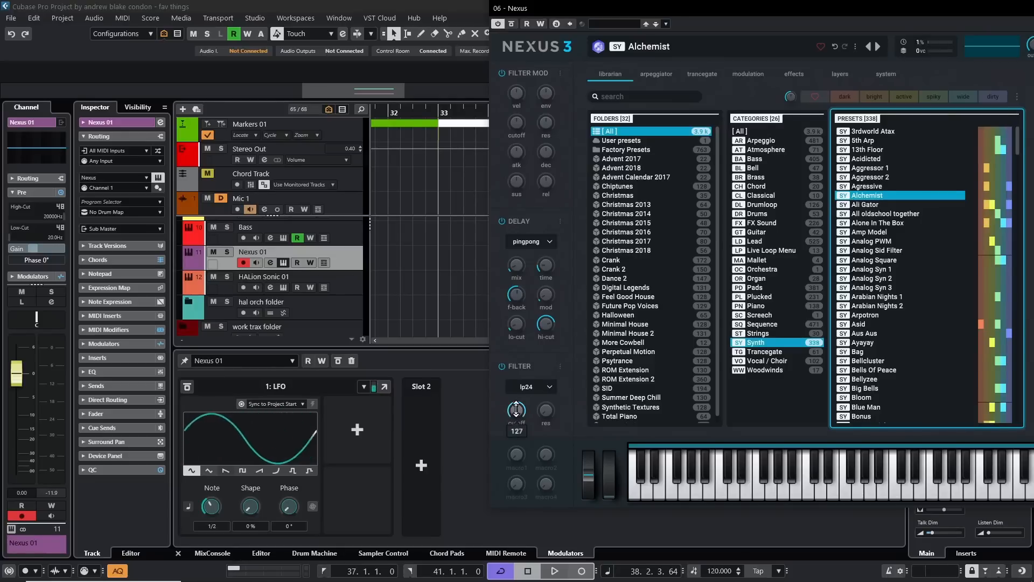
key("space")
mouse_move(516, 408)
left_mouse_down()
mouse_move(507, 514)
mouse_move(517, 437)
mouse_move(513, 470)
mouse_move(532, 478)
mouse_move(513, 412)
left_mouse_up()
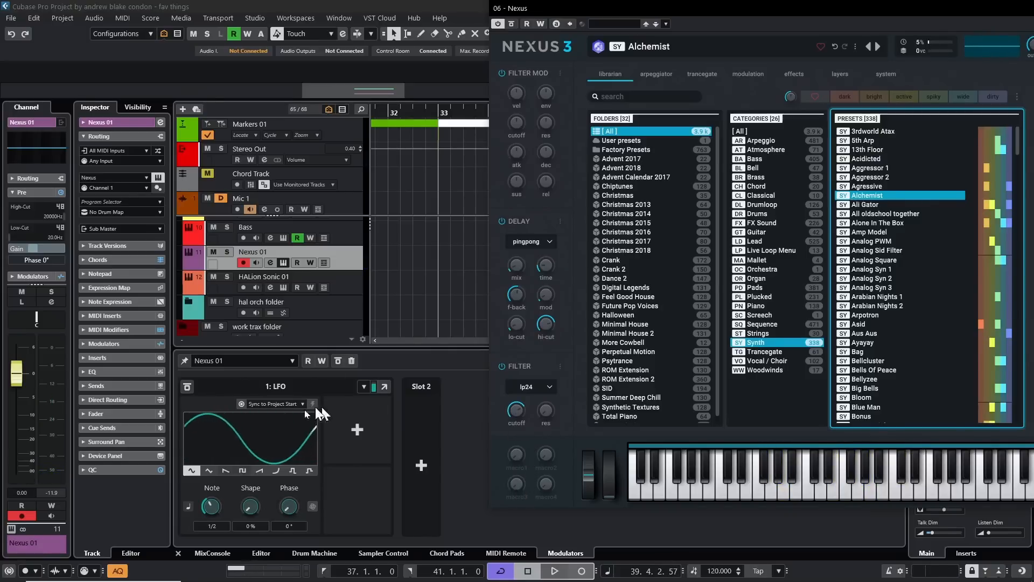
Assign the LFO to the Nexus filter's main cutoff using the Learn function
left_click(353, 424)
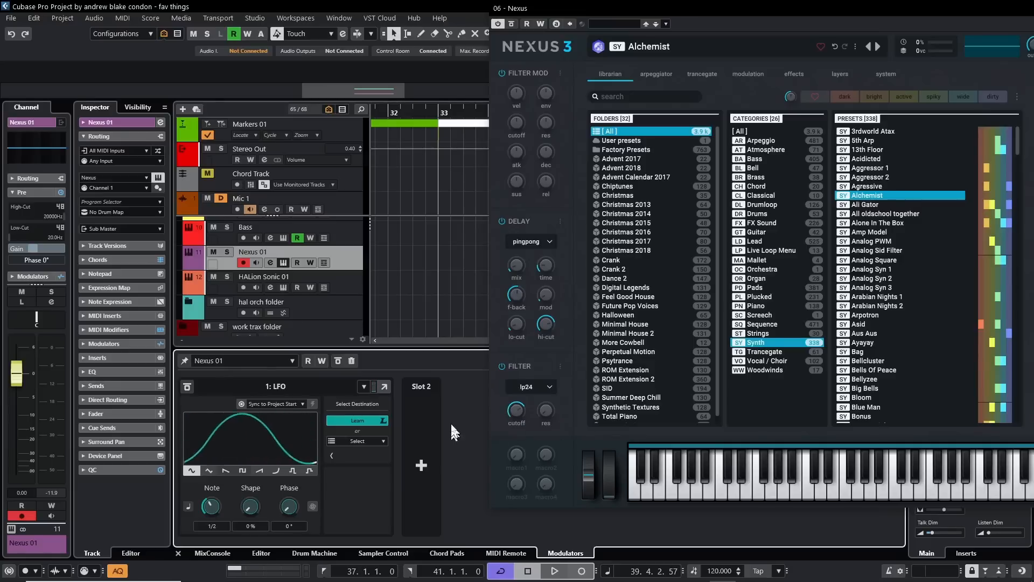
mouse_move(513, 409)
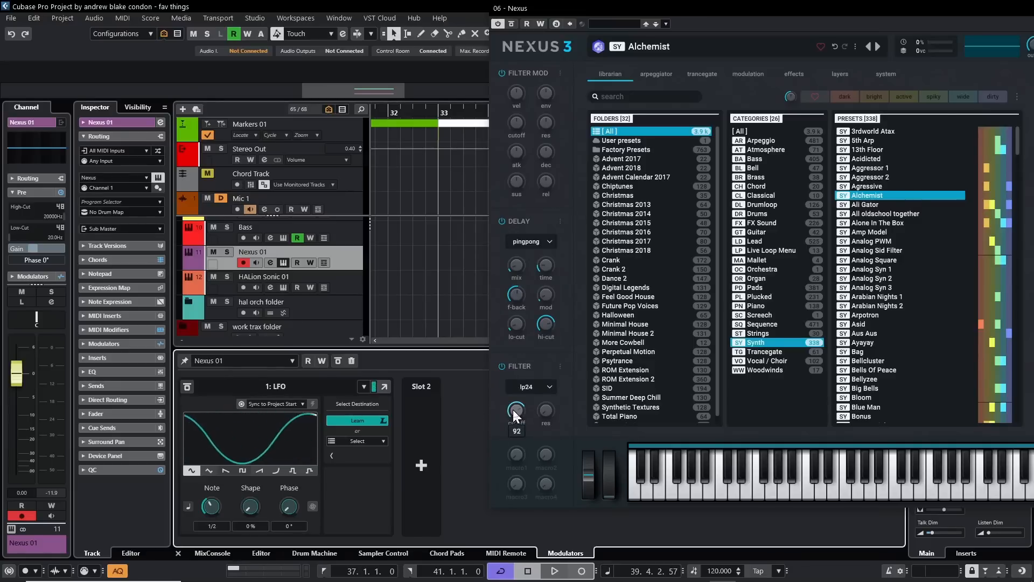
left_click(515, 411)
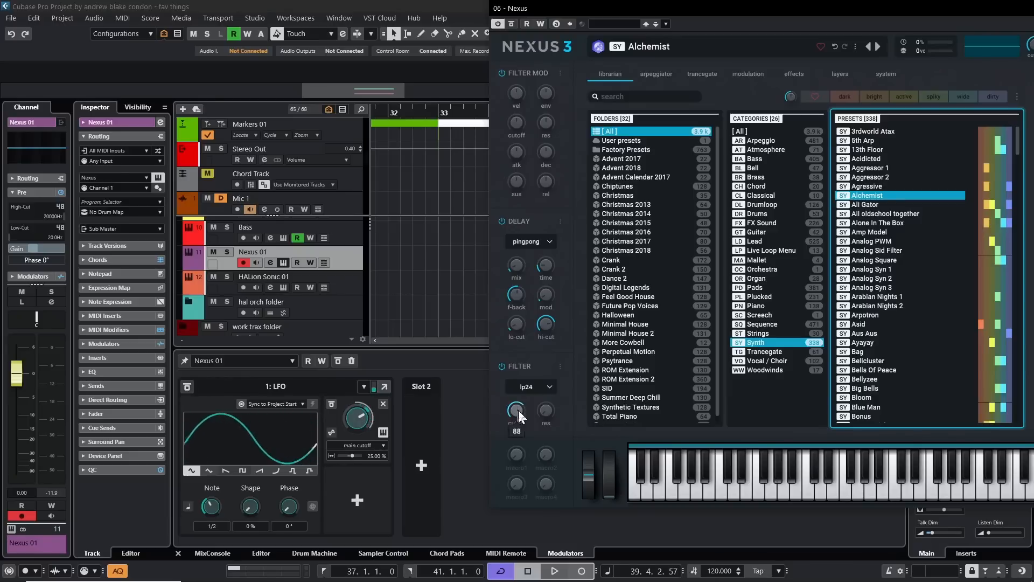
mouse_move(521, 417)
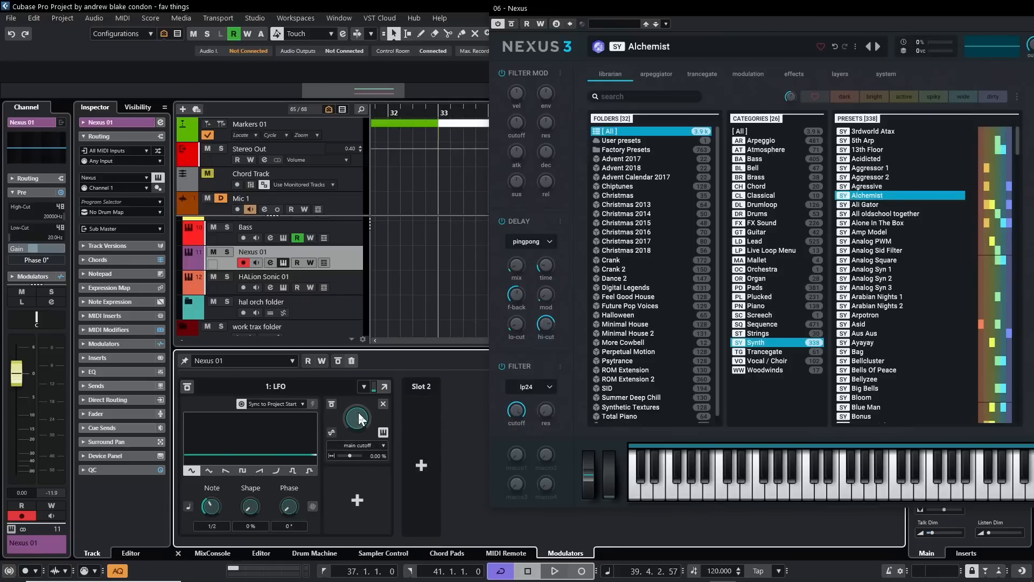
Play the loop while sweeping the base value of the LFO's main cutoff destination without modulation depth
key("space")
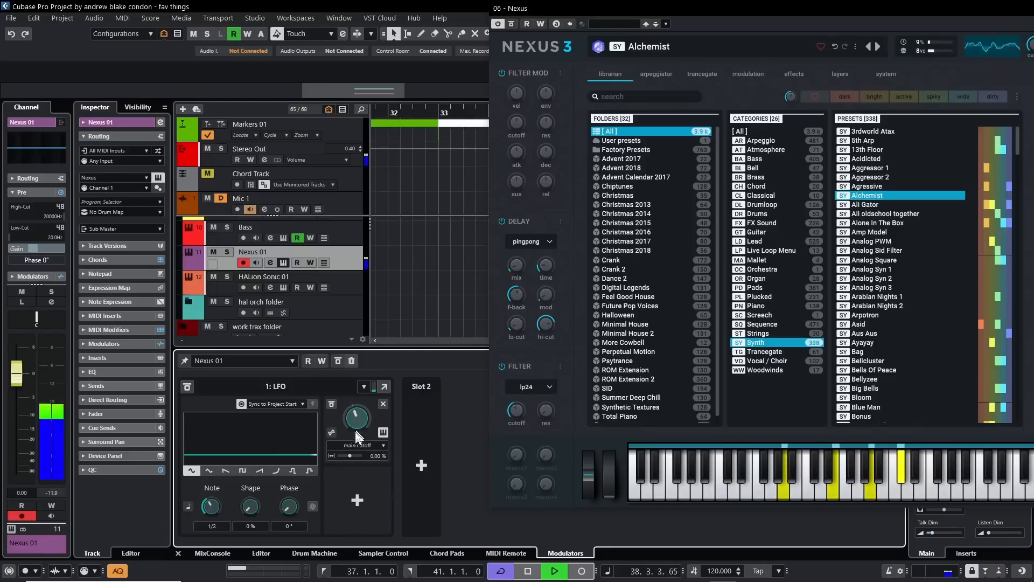
left_click_drag(356, 469, 365, 435)
key("space")
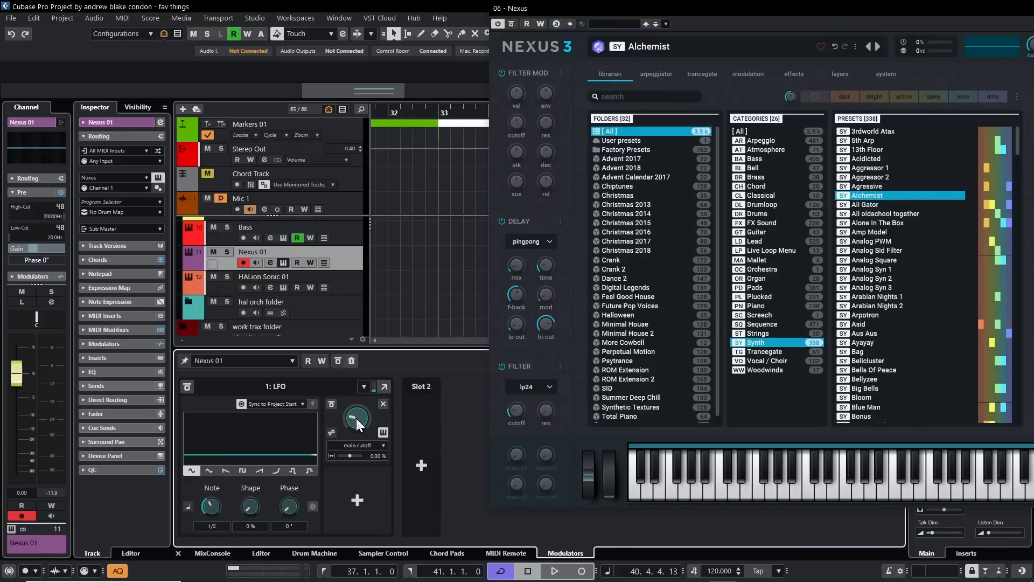
key("space")
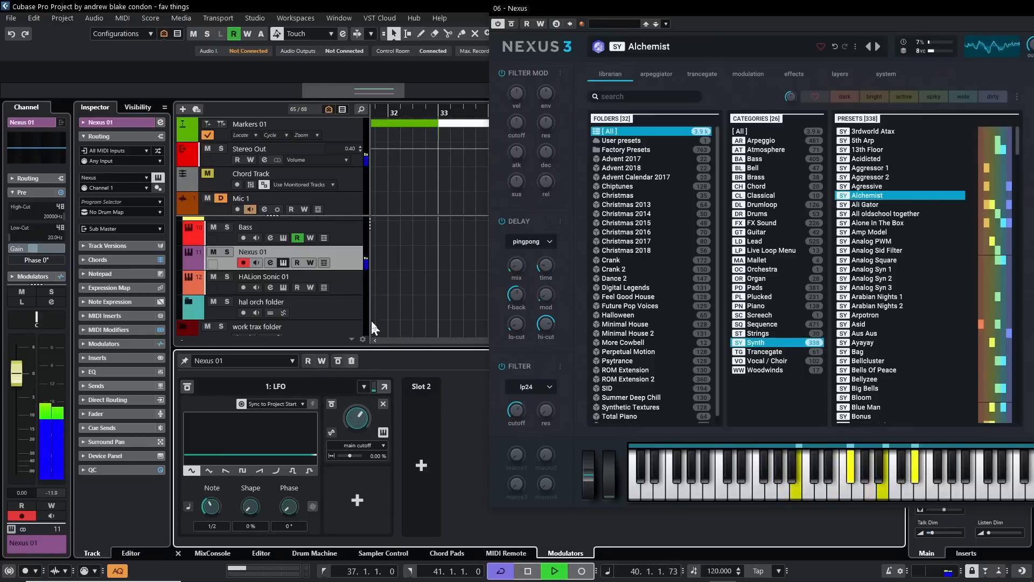
key("space")
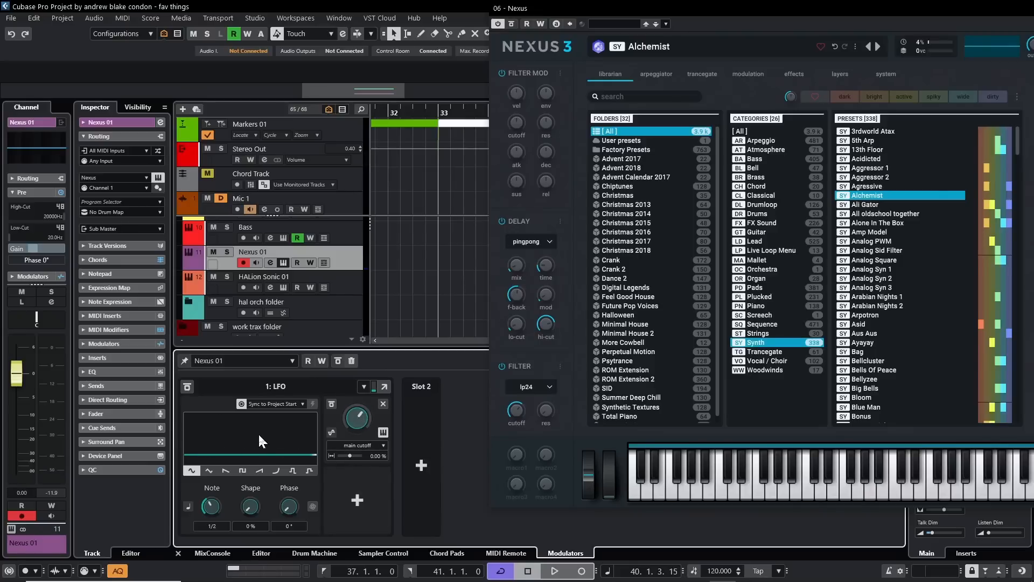
Set the LFO's main cutoff modulation depth to 20% with the base value centred, and play the loop
left_click(242, 401)
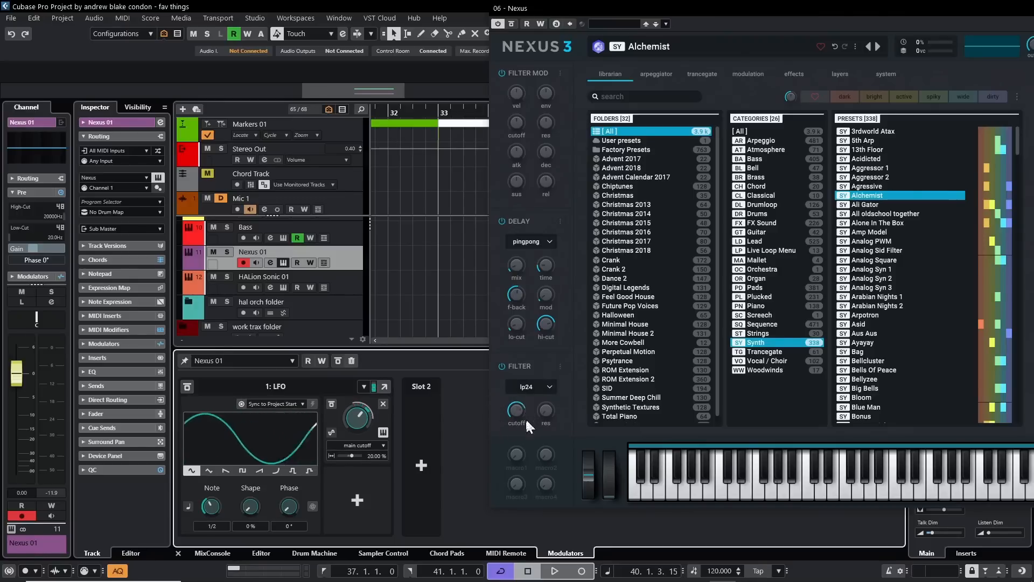
mouse_move(522, 418)
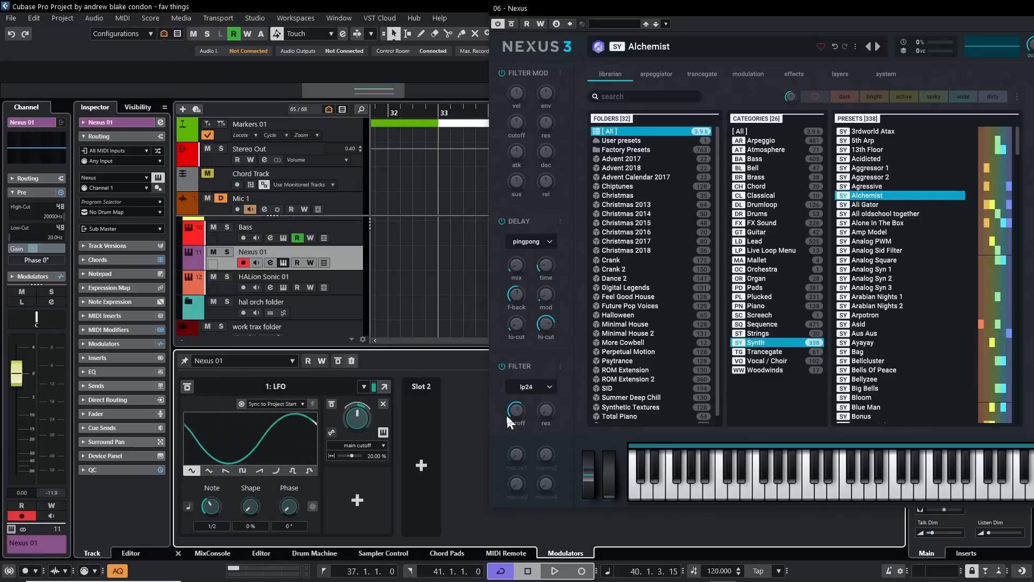
key("space")
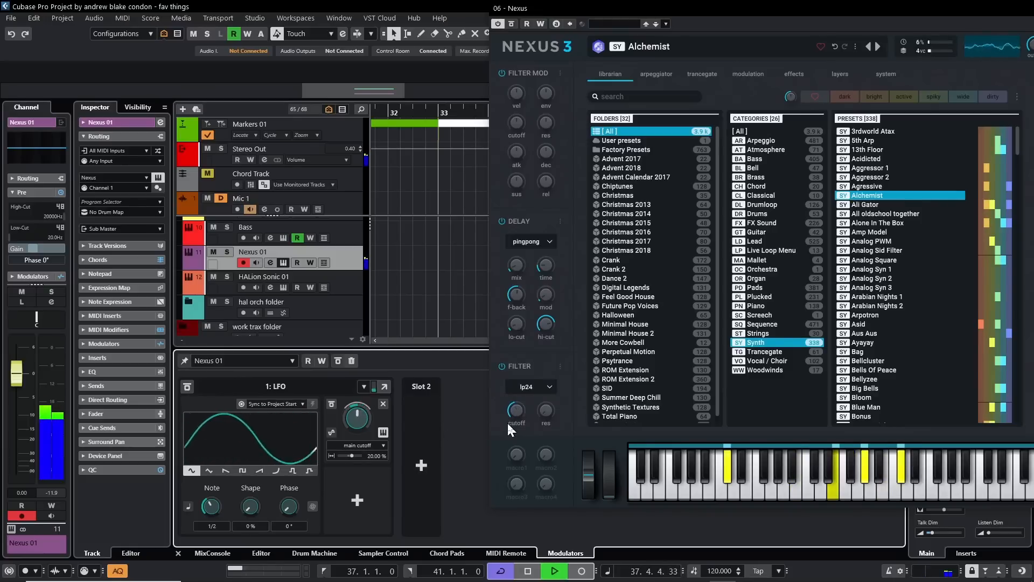
key("space")
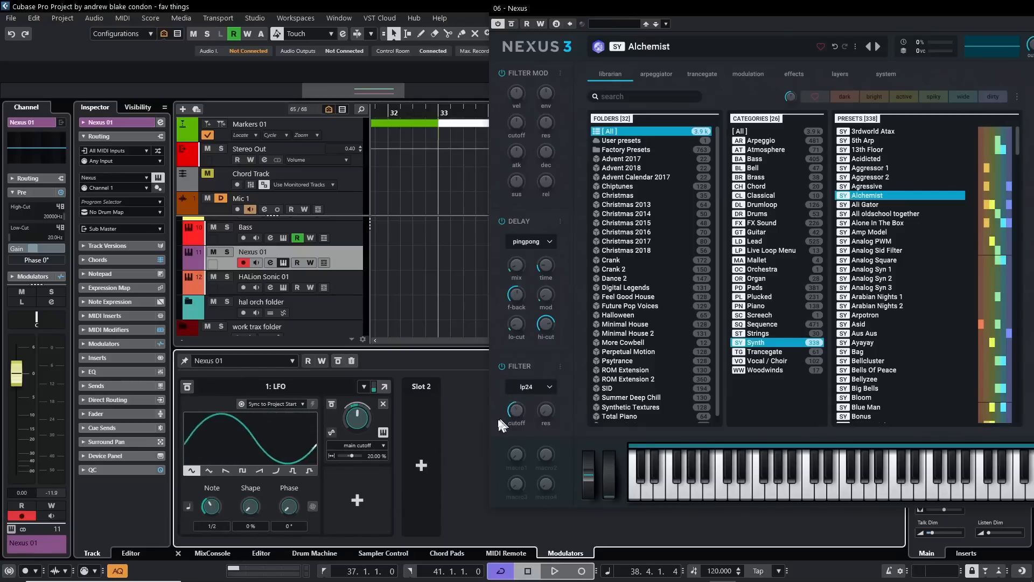
key("space")
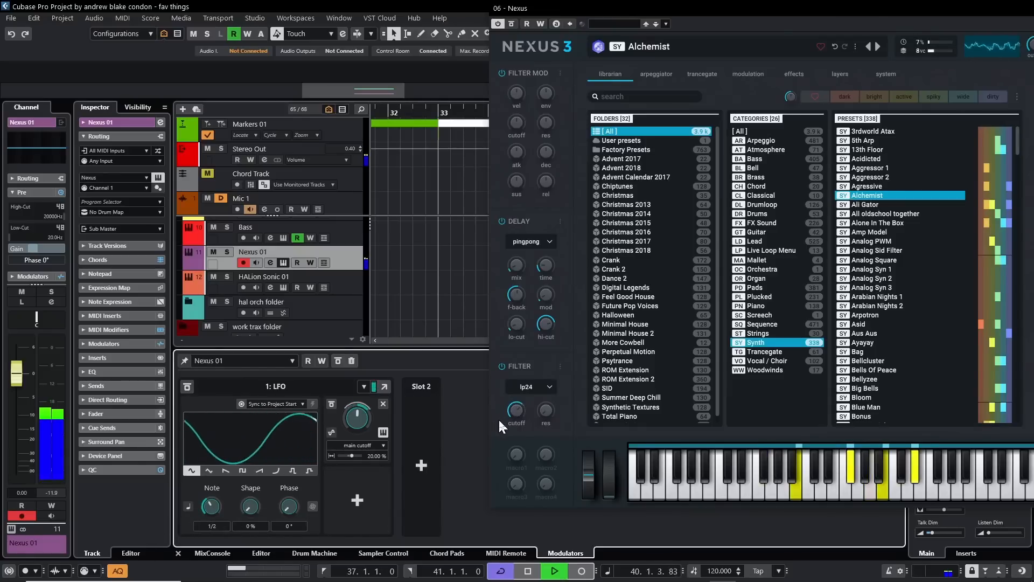
key("space")
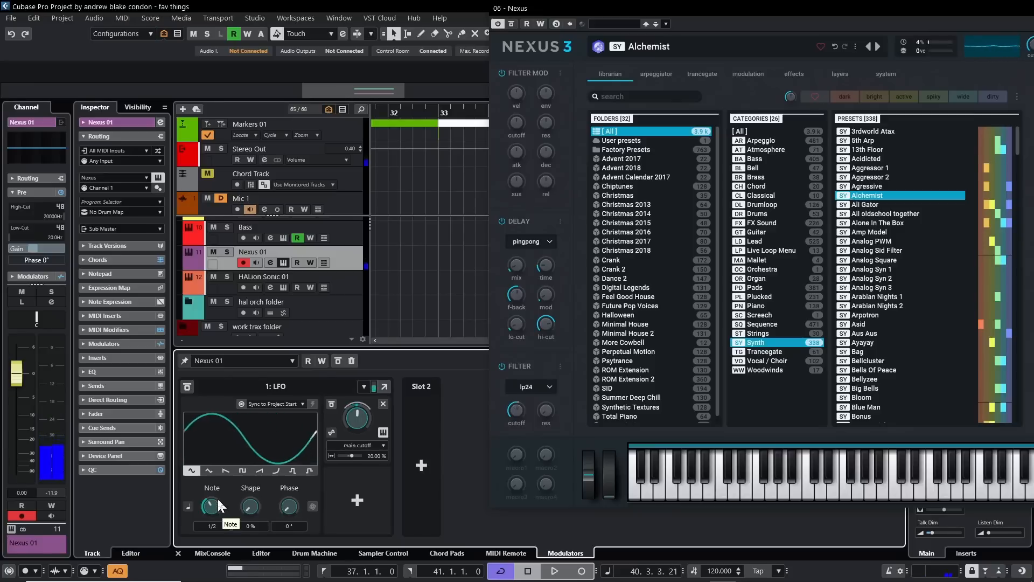
Try an LFO note rate of 1 during playback and set the rate to 2
left_click_drag(218, 504, 209, 501)
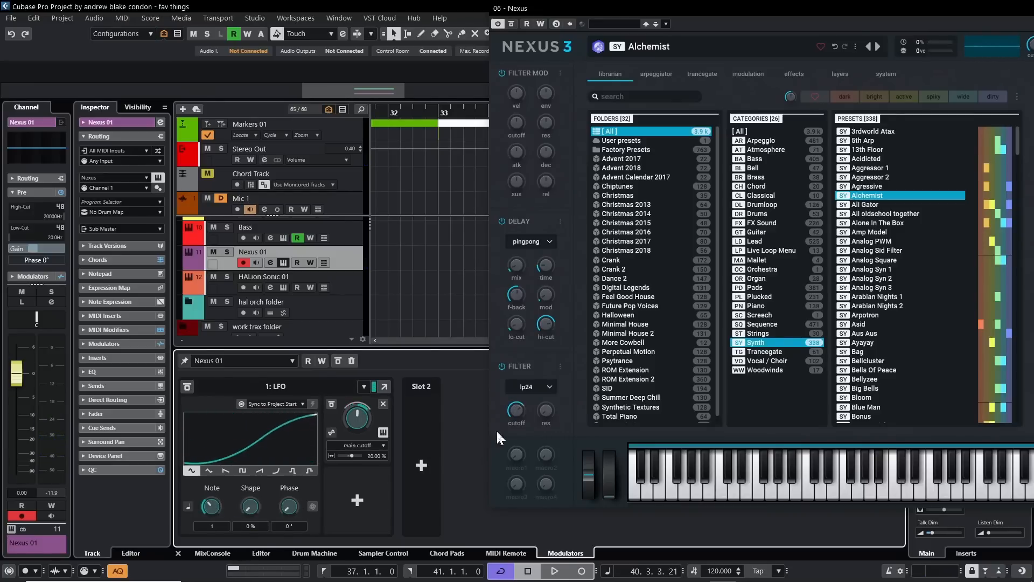
key("space")
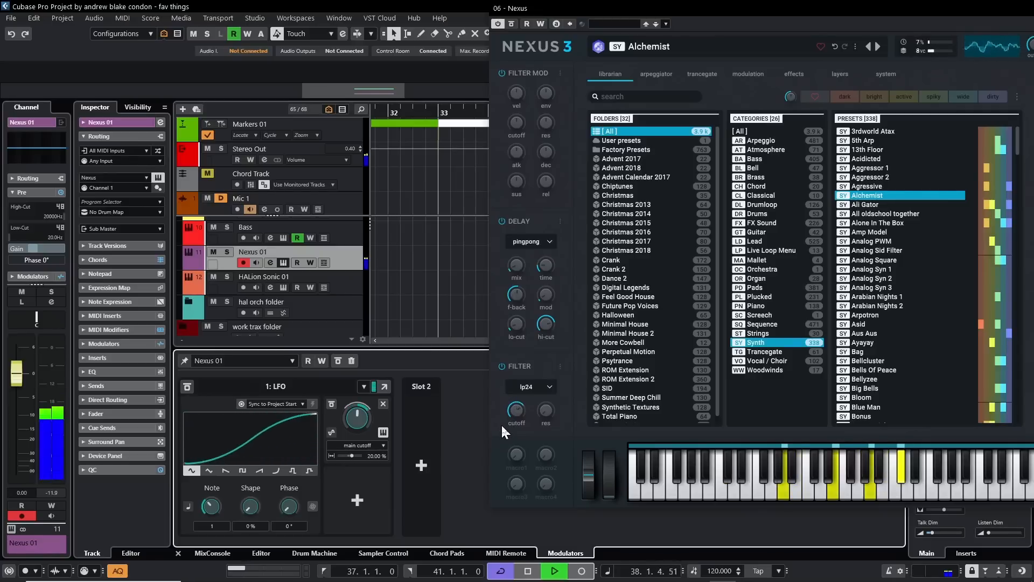
key("space")
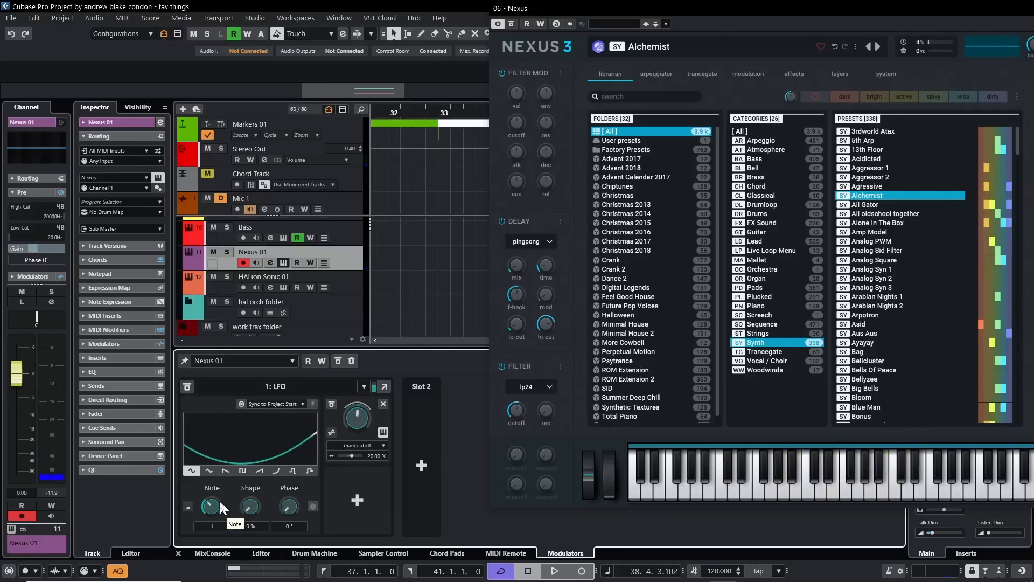
scroll(216, 502, "up", 1)
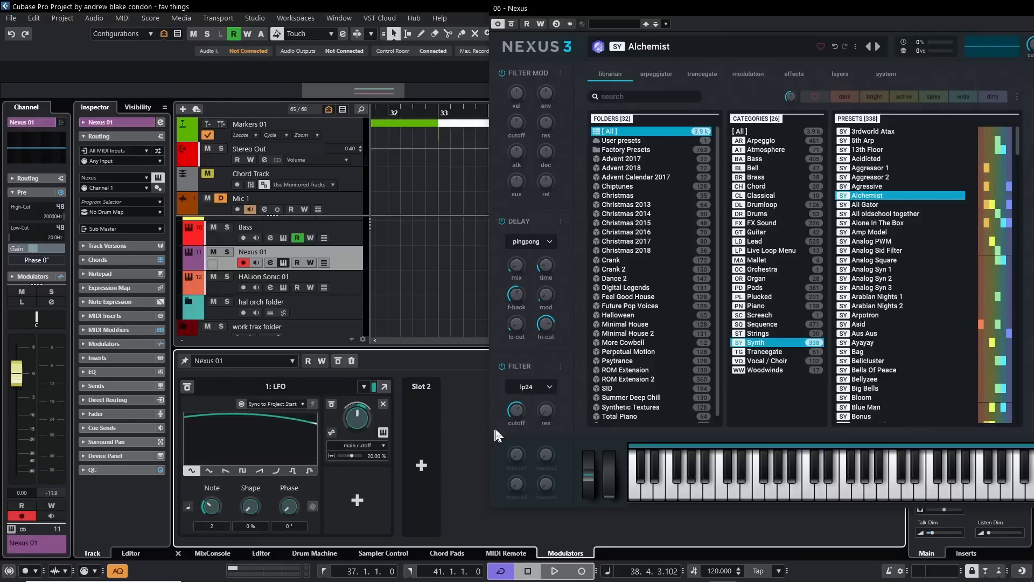
Play the chord loop with the LFO modulating the filter cutoff, stop playback, and close the Nexus instrument window
key("space")
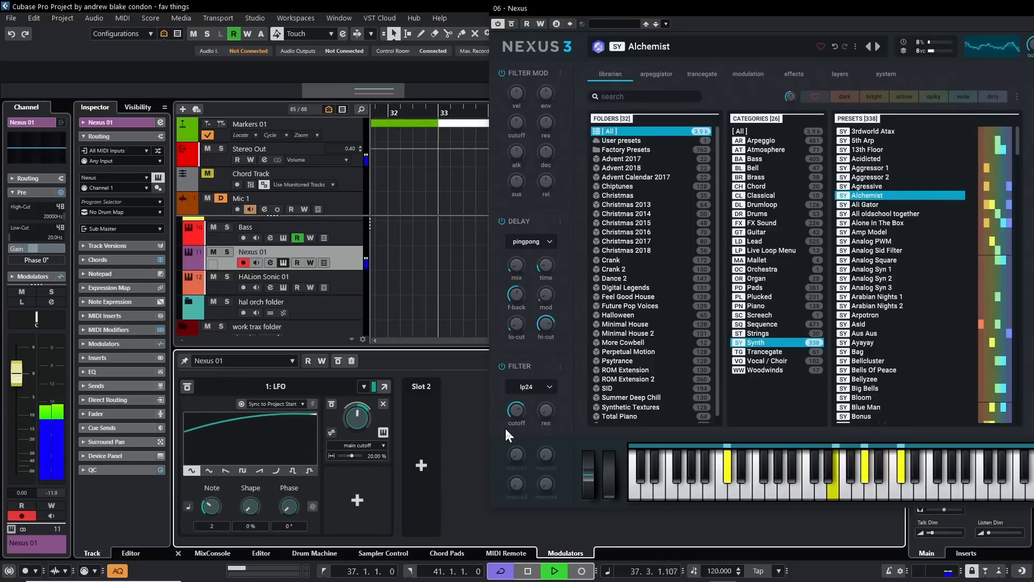
key("space")
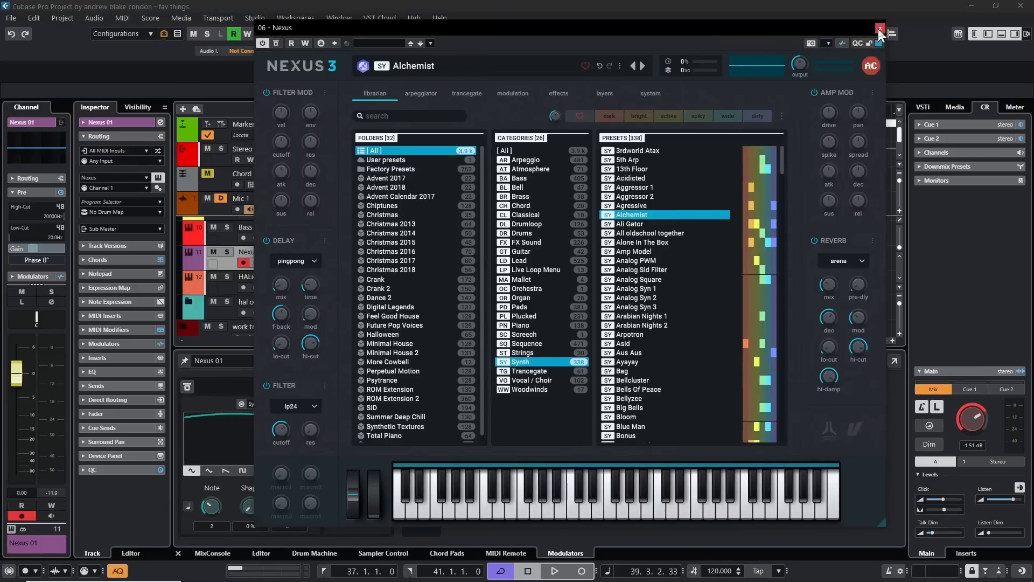
left_click(879, 28)
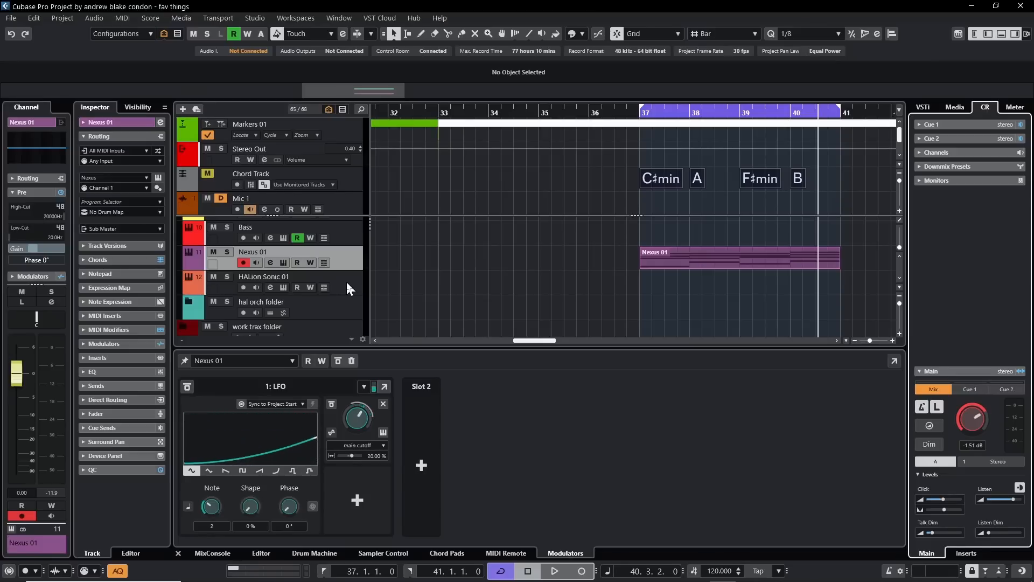
Add a drum track from the Drum Machine, using MIDI Part as the event type
left_click(312, 553)
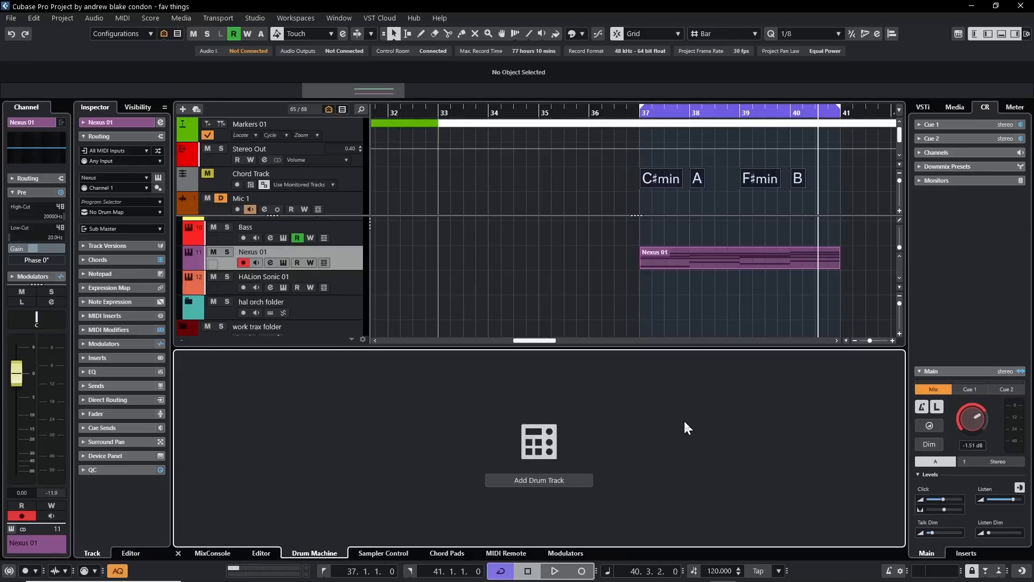
scroll(346, 309, "down", 1)
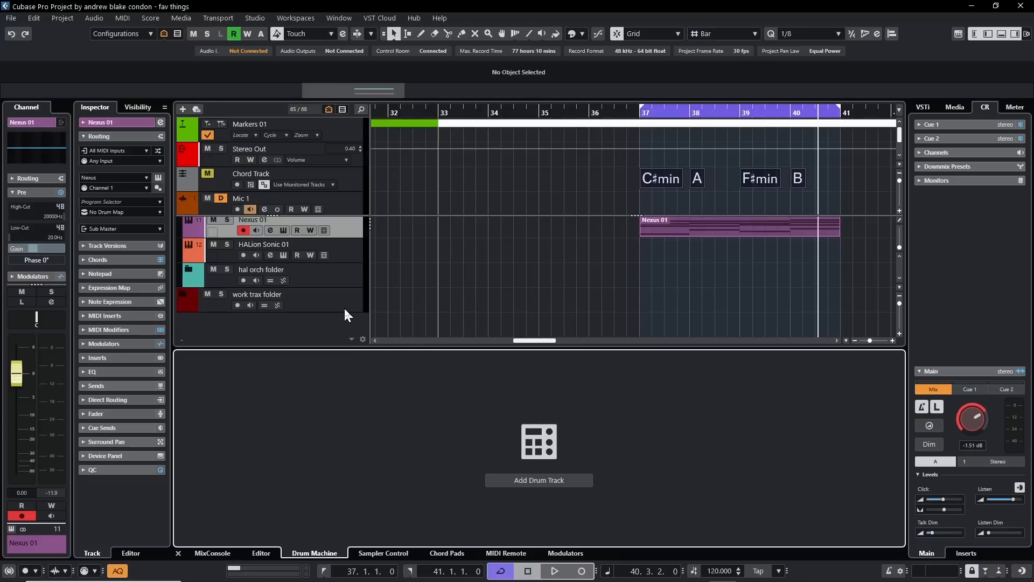
left_click(559, 485)
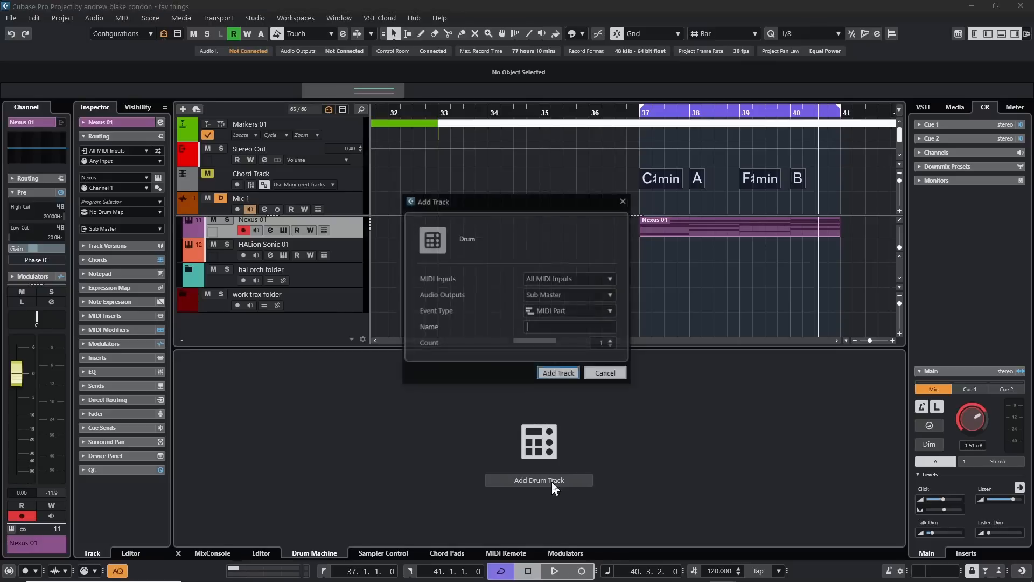
left_click(567, 313)
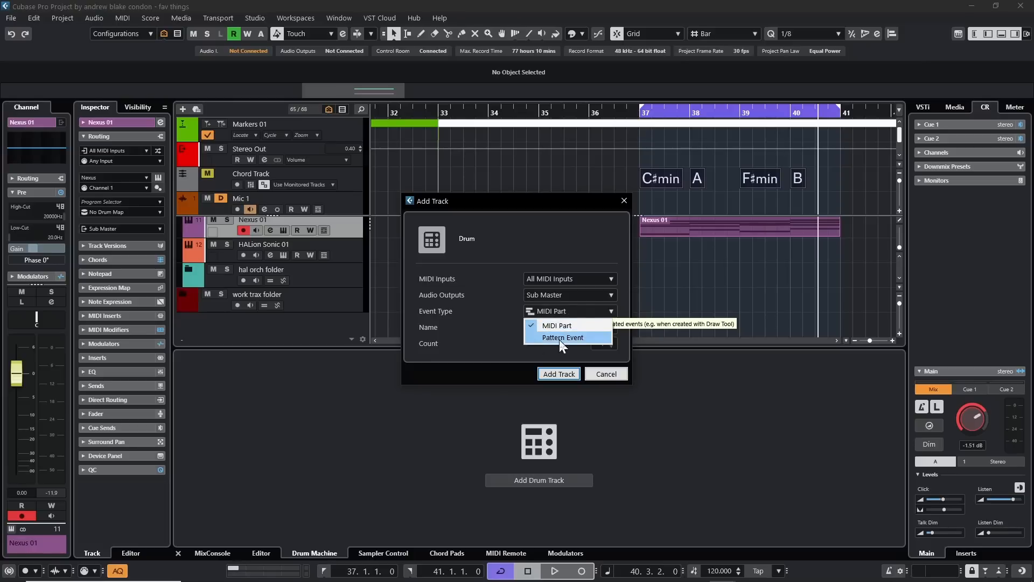
left_click(499, 338)
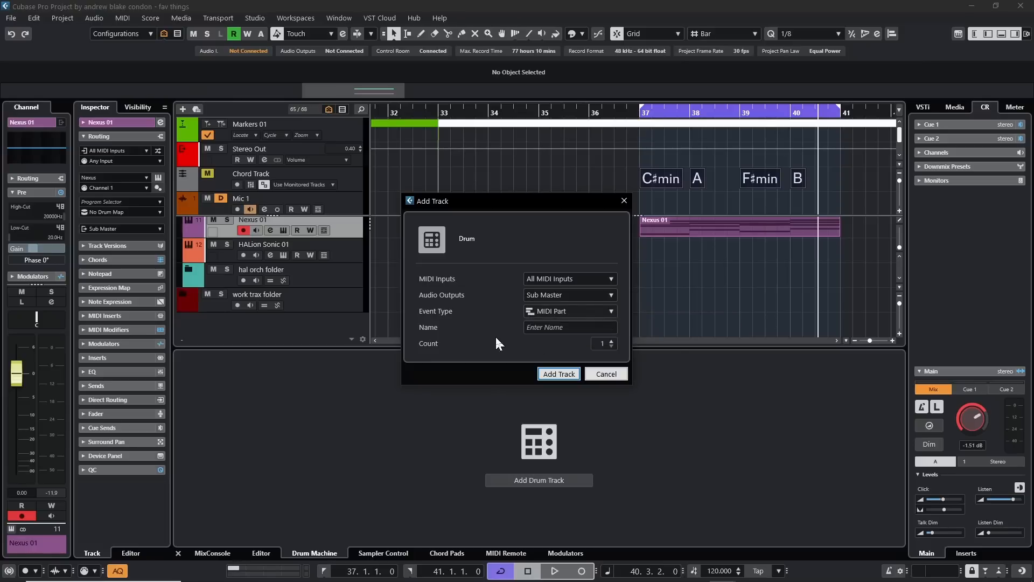
left_click(553, 311)
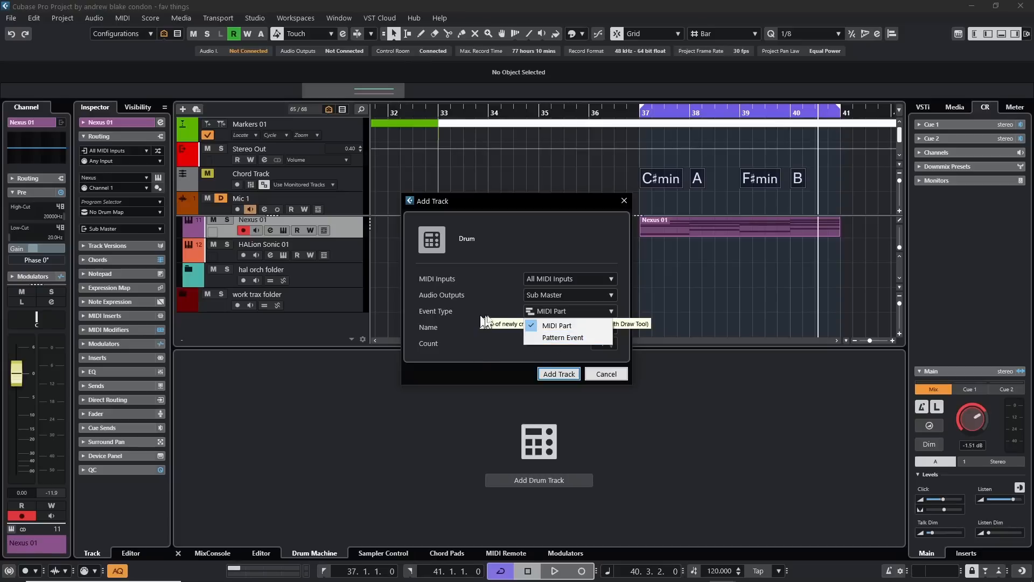
left_click(560, 325)
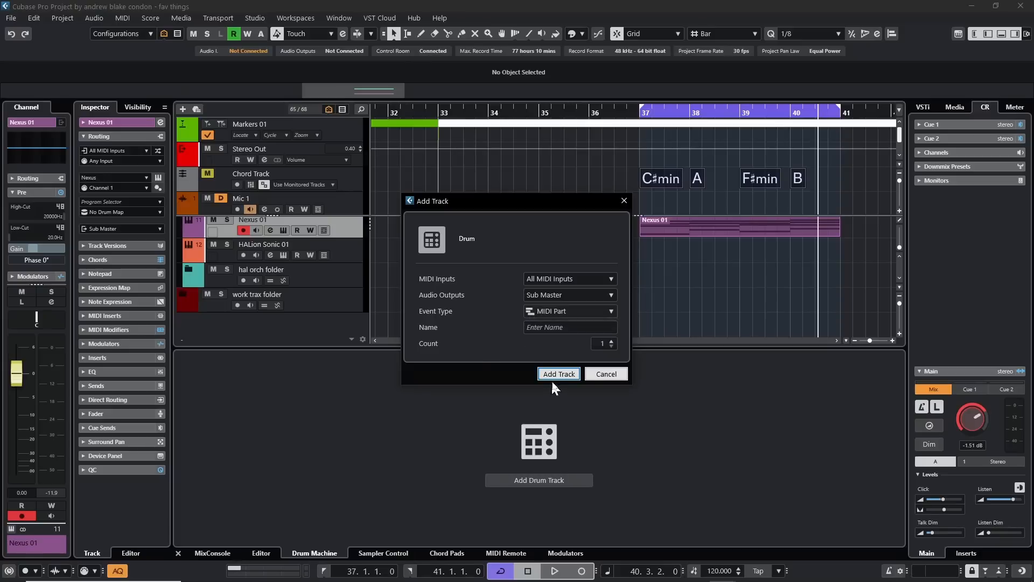
left_click(559, 373)
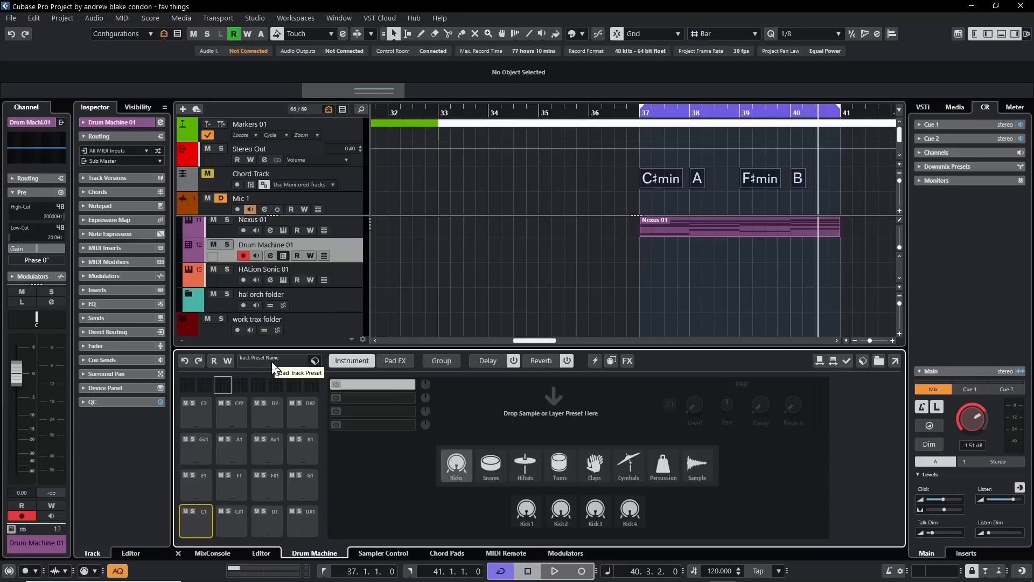
Load the Summer track preset in the Drum Machine and audition the Snare 1, Hihat Closed and Conga Low pads
left_click(272, 362)
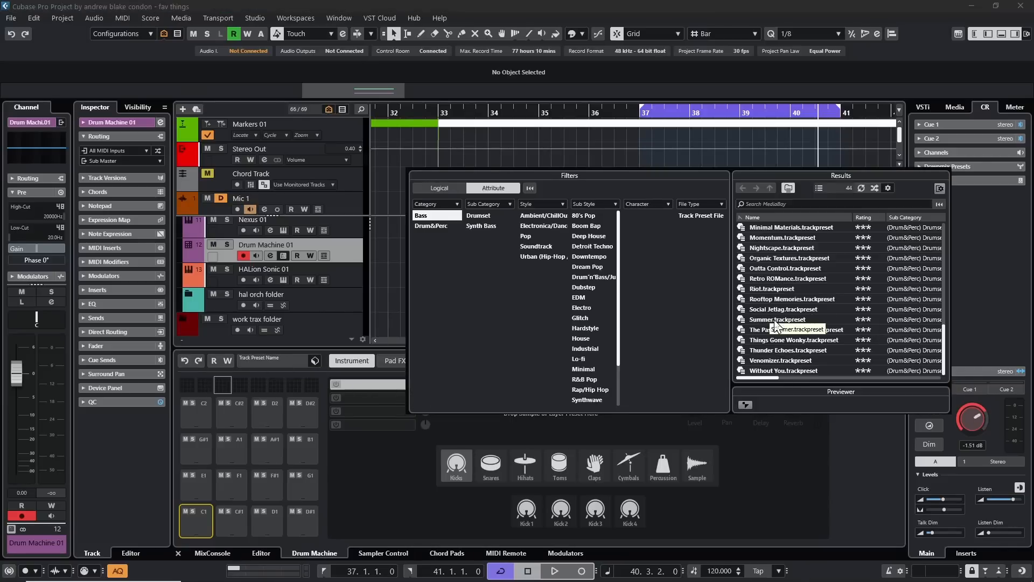
double_click(776, 320)
left_click(266, 521)
left_click(269, 478)
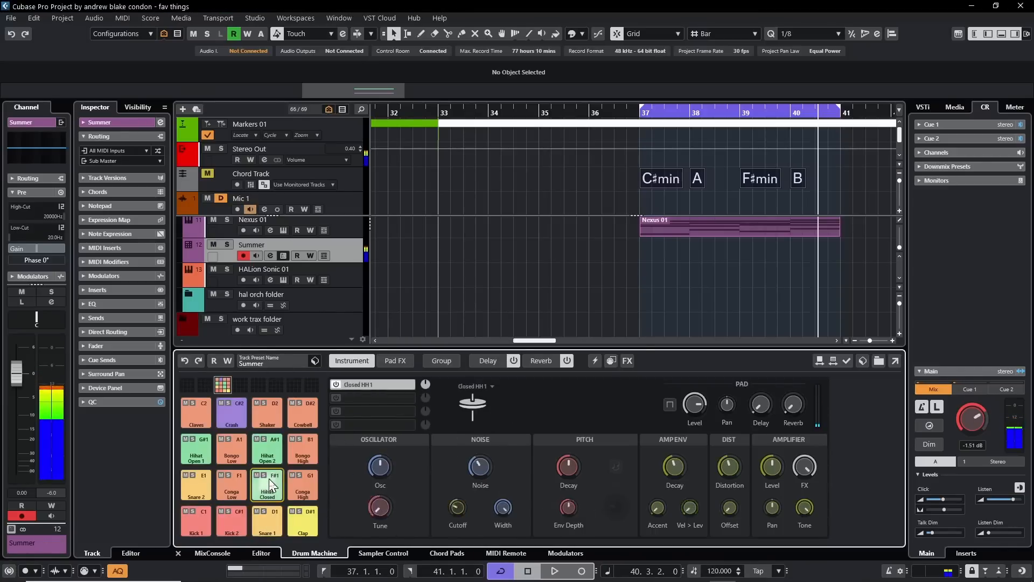
left_click(233, 489)
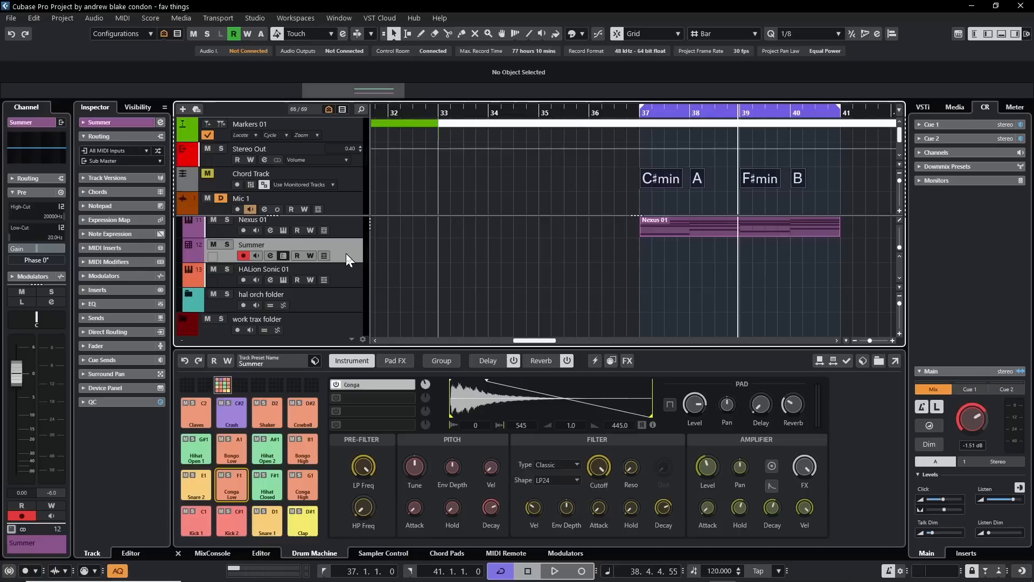
Record a drum beat on the Summer track over the loop from bar 37 and open the part in the lower-zone MIDI editor
key("KP_Multiply")
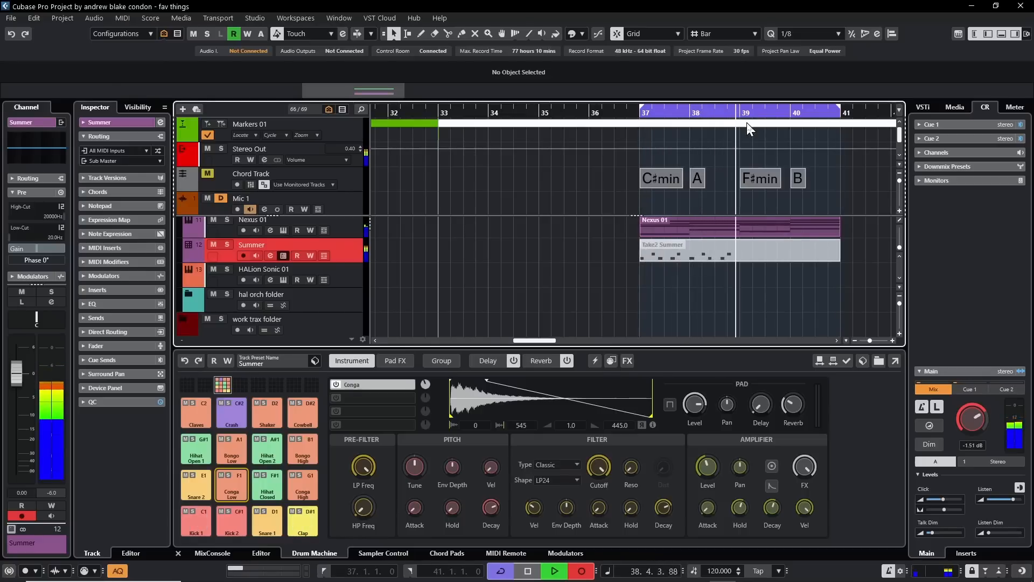
key("space")
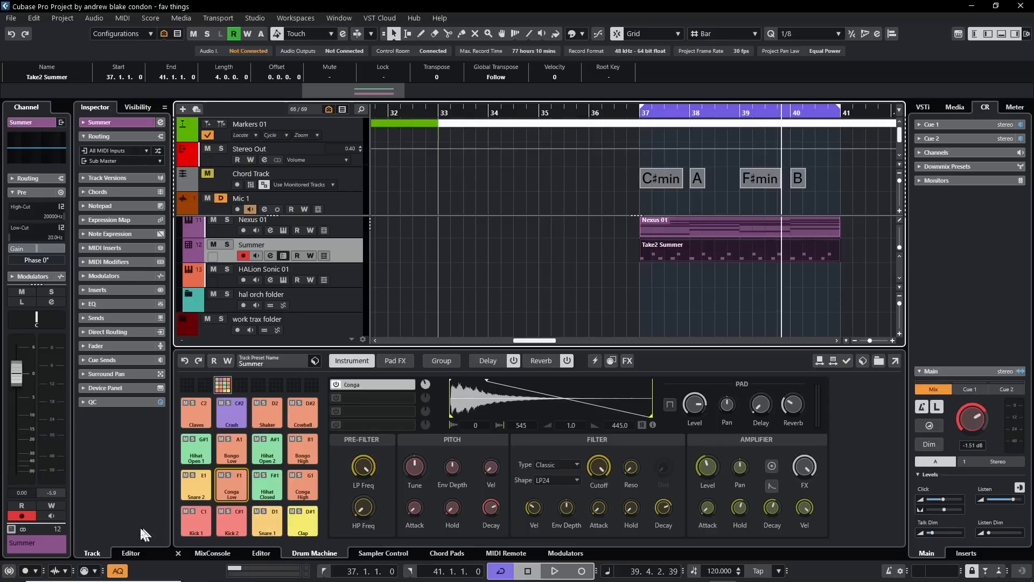
left_click(258, 553)
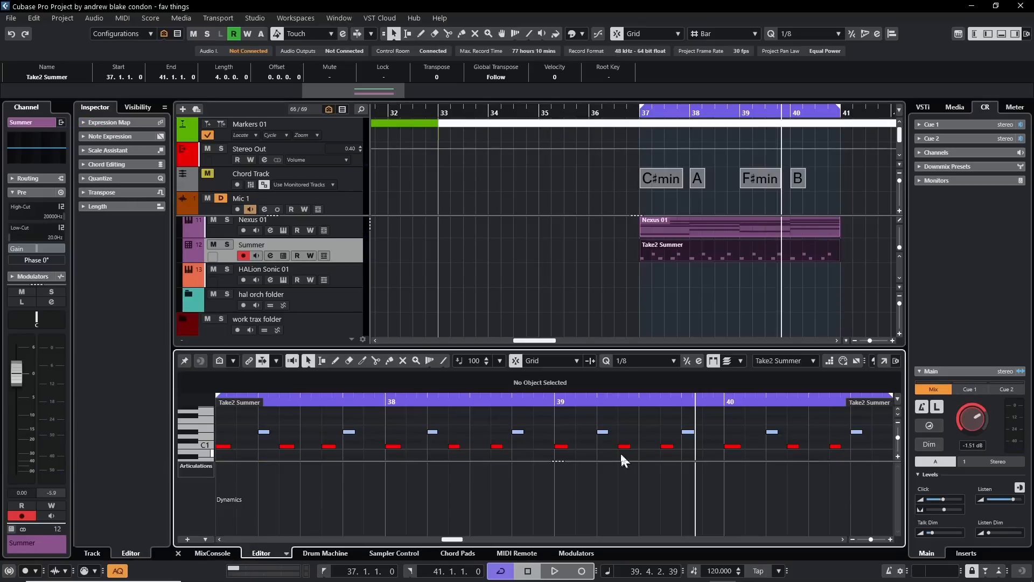
View the recorded drum part in the Drum Editor and deselect the part in the project
left_click(286, 553)
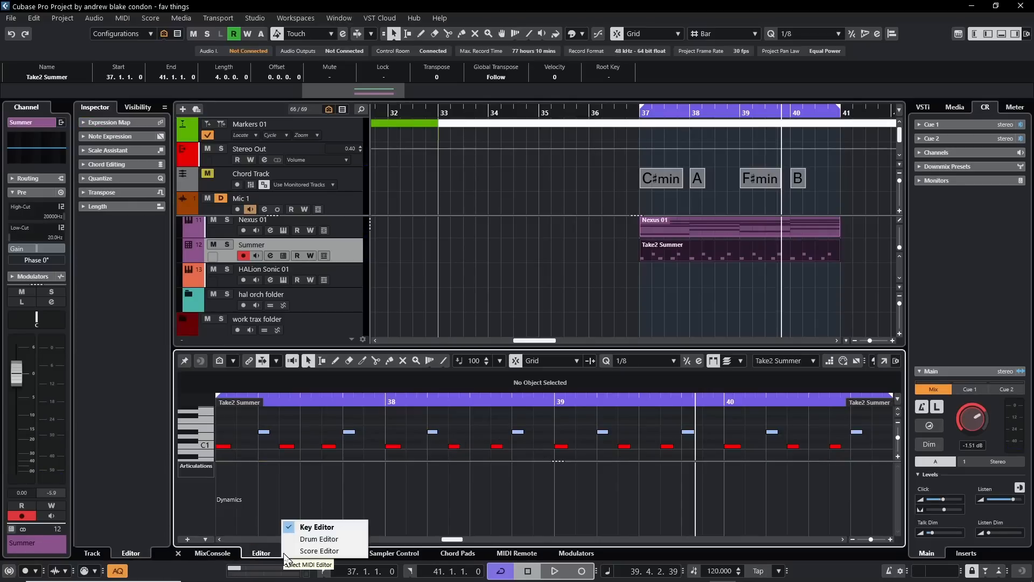
left_click(319, 539)
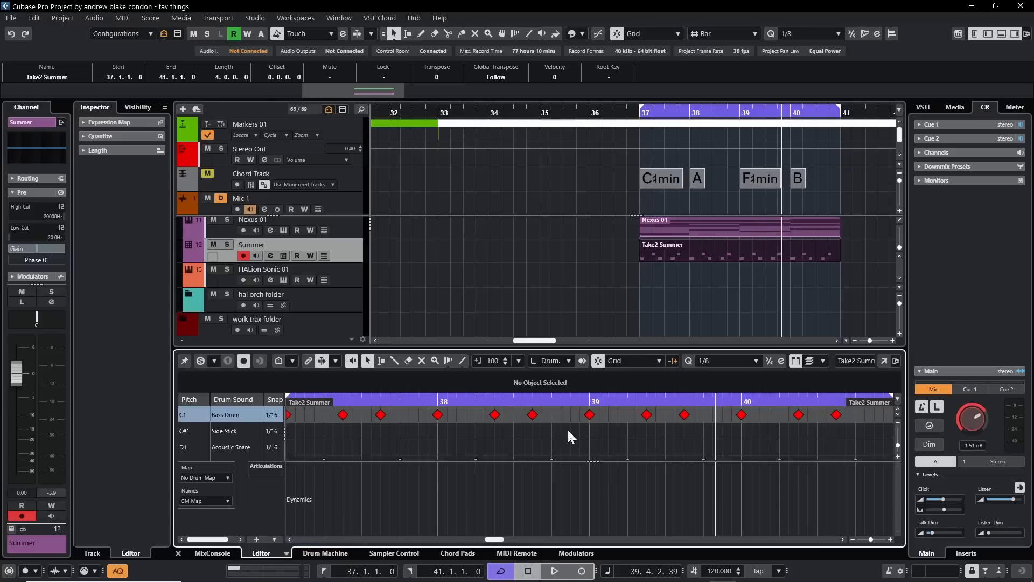
left_click(586, 257)
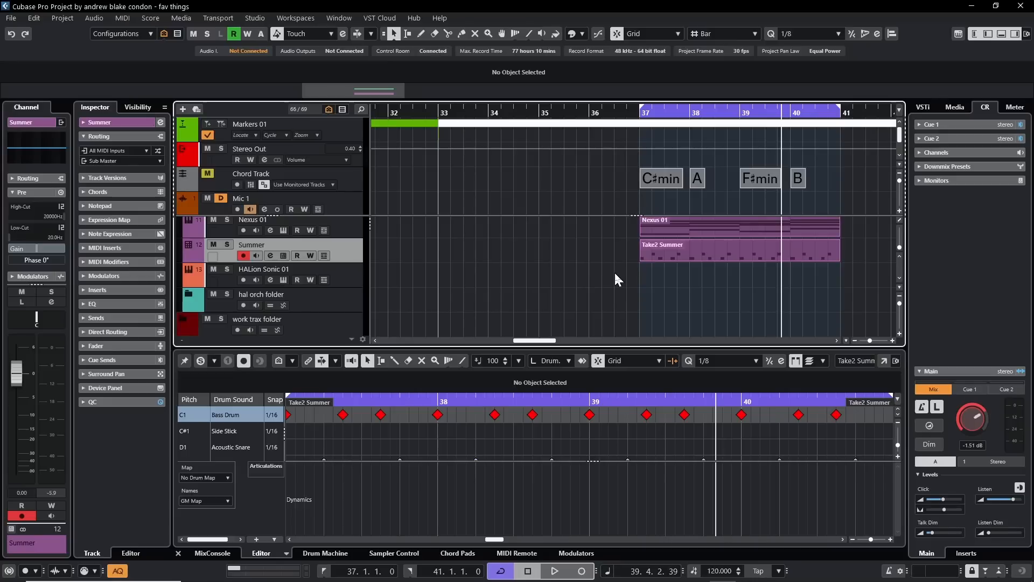
Open the Pattern Editor for the Take2 Summer part and arrange its window below the project's tracks
left_click(663, 250)
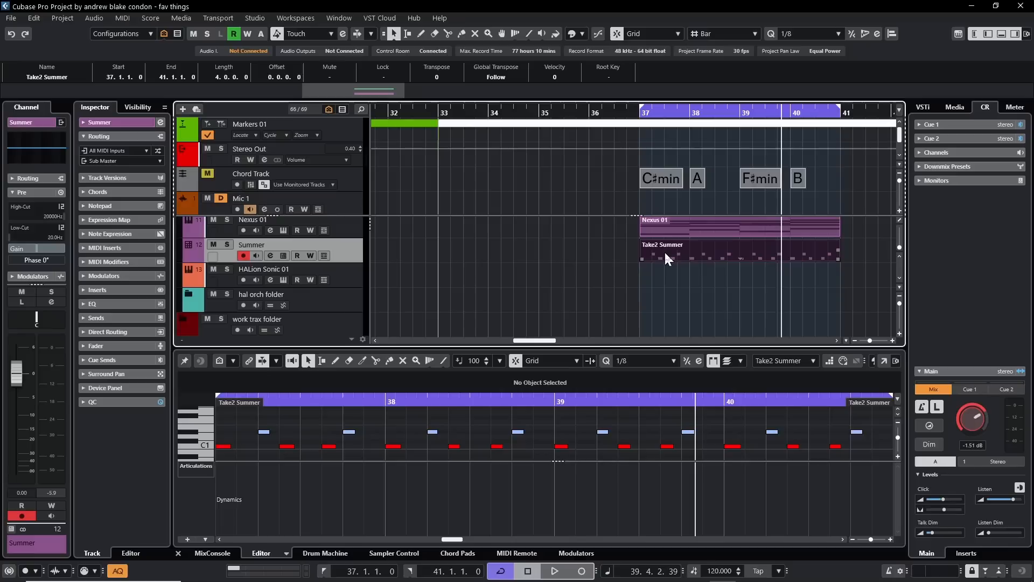
left_click(120, 18)
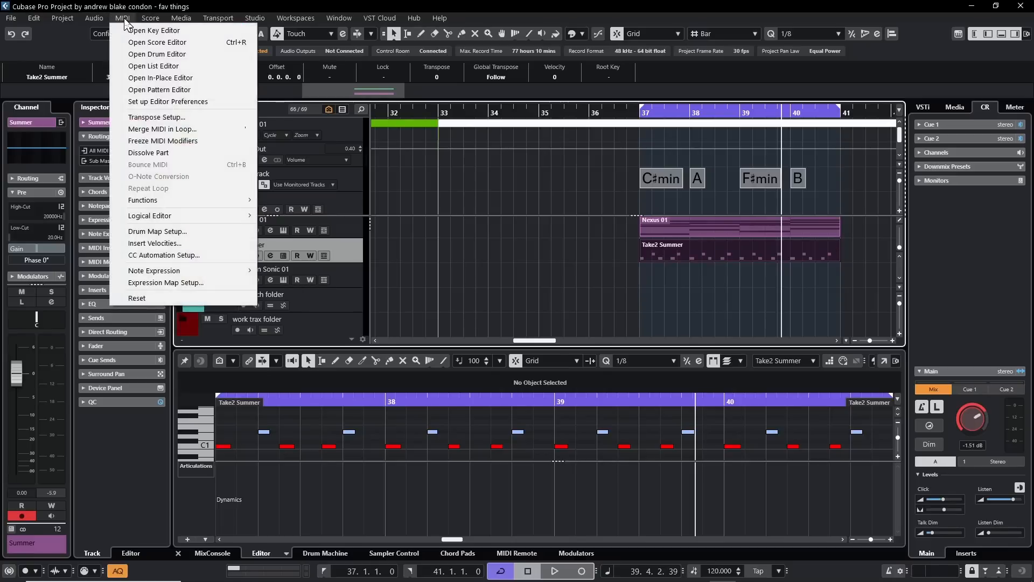
left_click(171, 91)
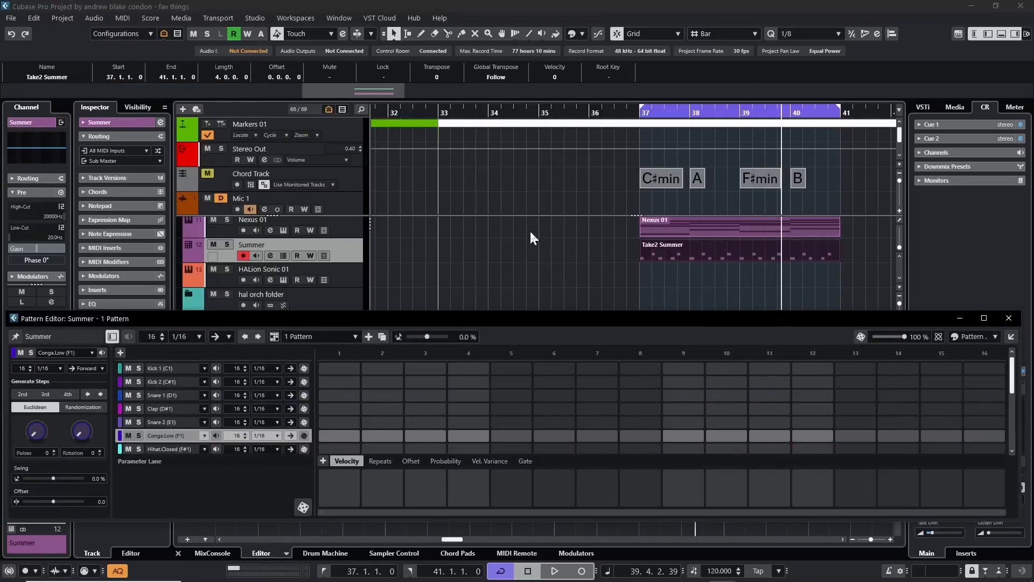
left_click_drag(606, 320, 602, 275)
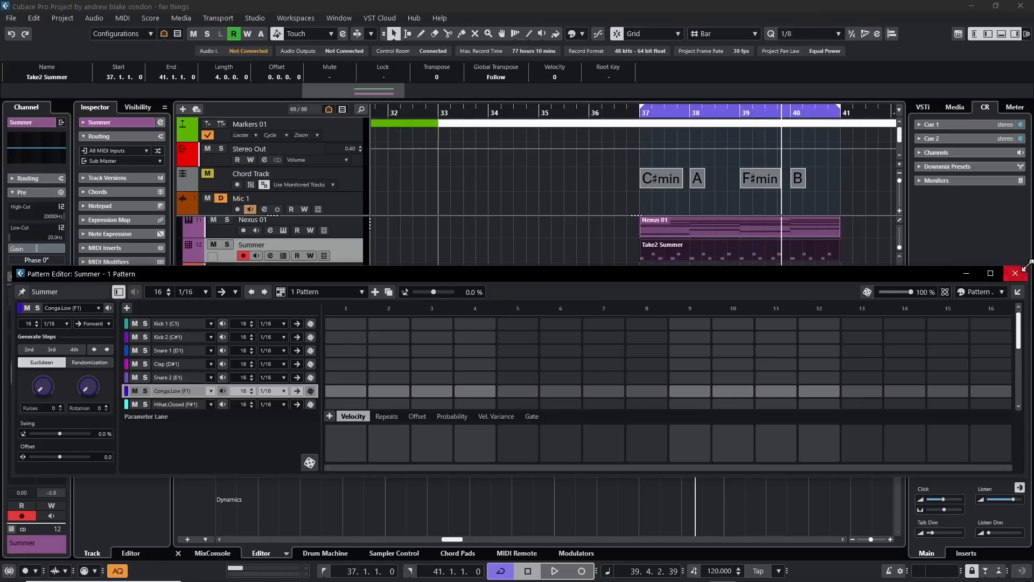
left_click_drag(1028, 265, 932, 266)
left_click_drag(495, 273, 491, 325)
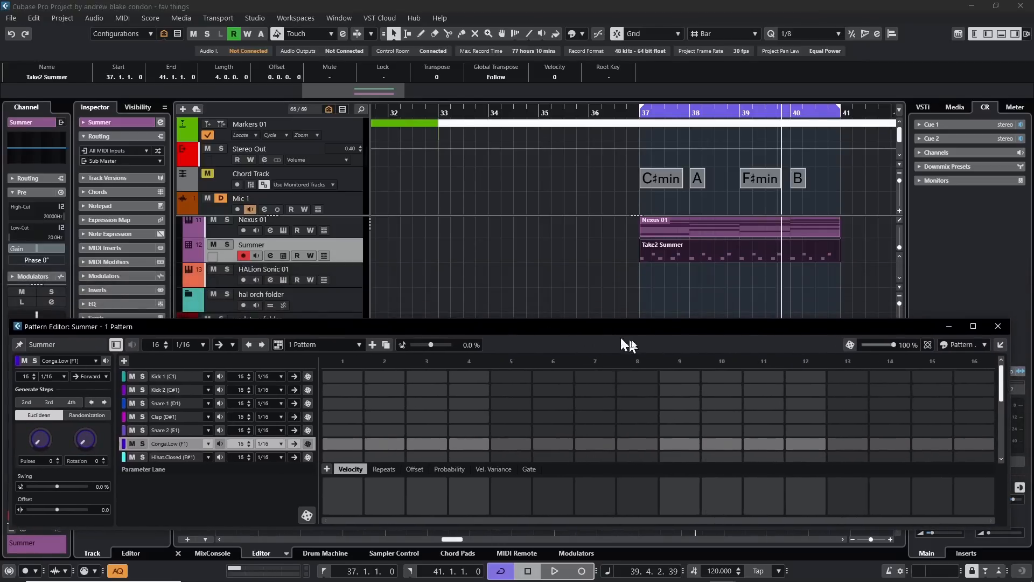
Randomize the steps of all drum lanes in the Pattern Editor repeatedly to generate new patterns
left_click(850, 345)
left_click(850, 345)
left_click(850, 345)
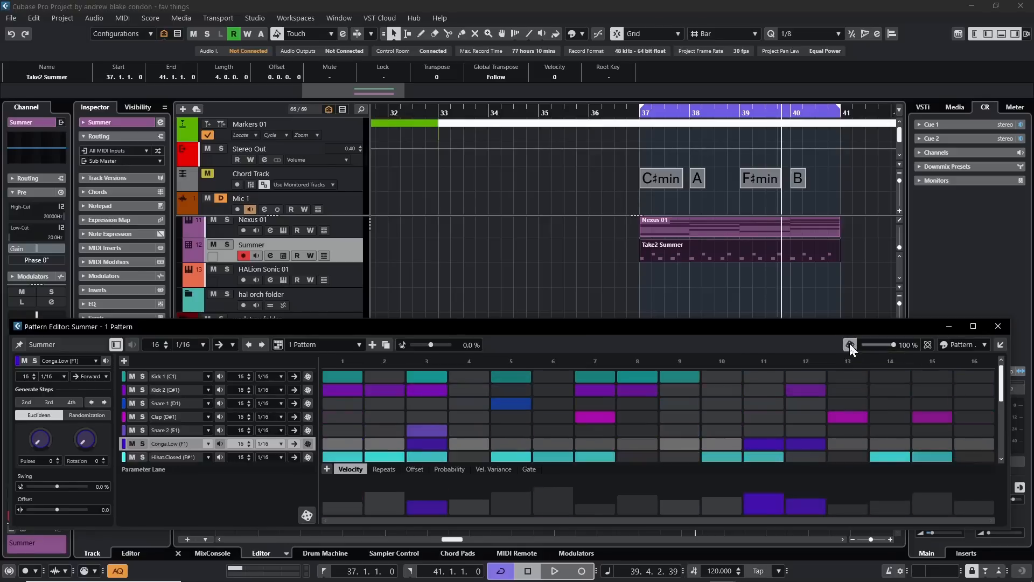
left_click(850, 345)
left_click(849, 345)
left_click(850, 345)
left_click(849, 345)
left_click(850, 345)
left_click(850, 345)
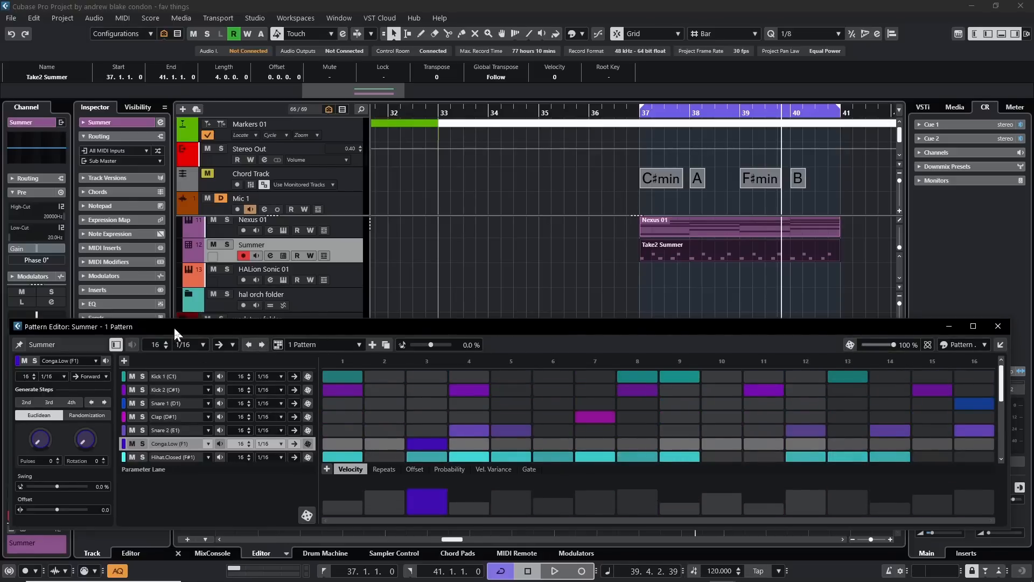
Increase the length of the Summer pattern to 64 steps at 1/16 resolution
left_click_drag(173, 325, 183, 347)
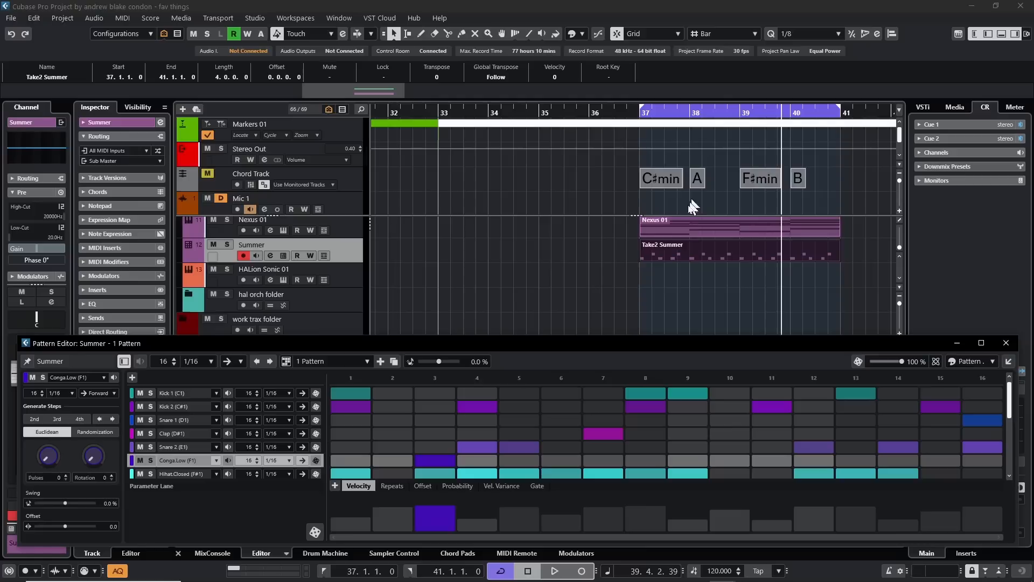
scroll(160, 360, "up", 20)
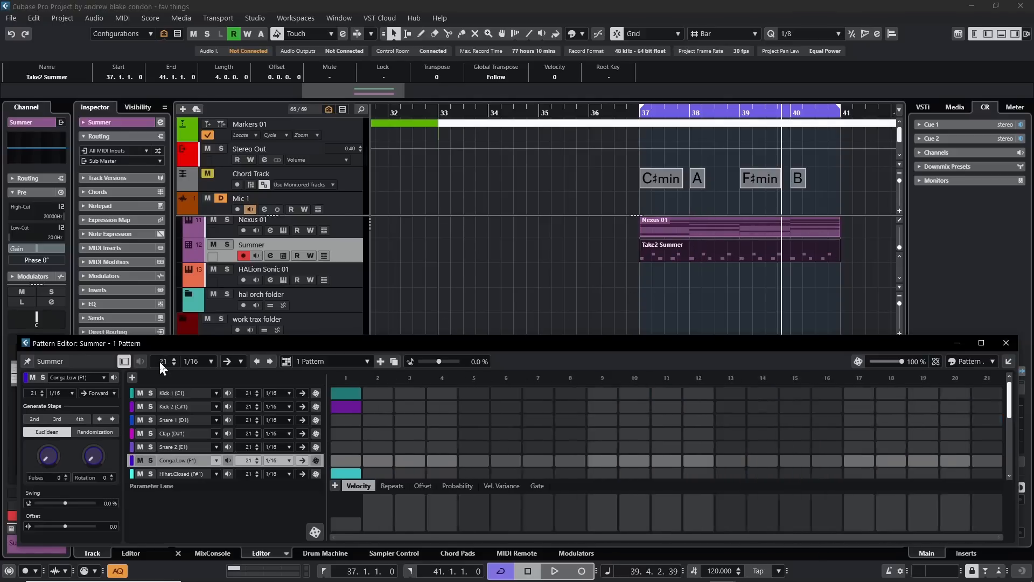
scroll(159, 360, "up", 7)
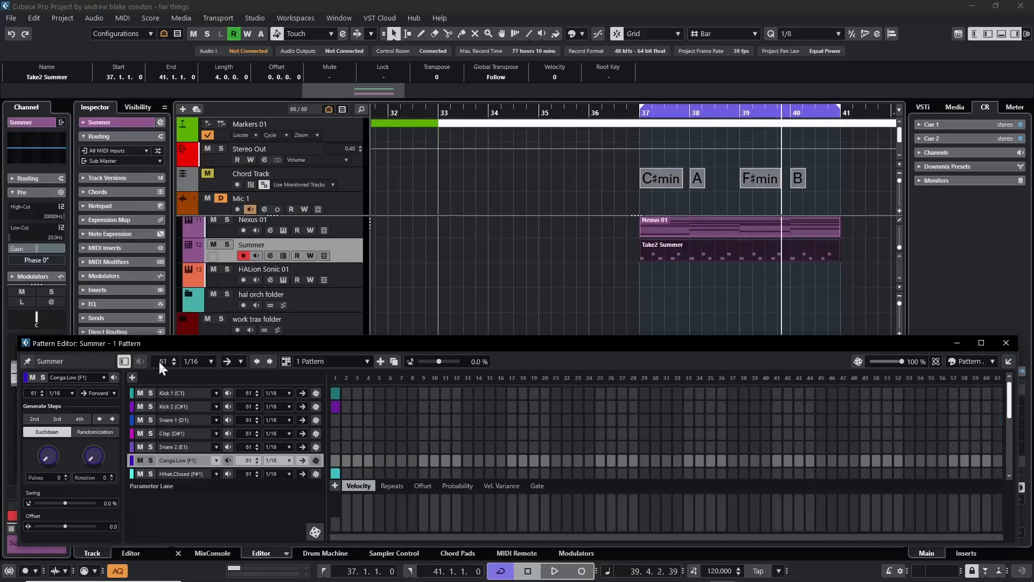
left_click_drag(560, 346, 545, 316)
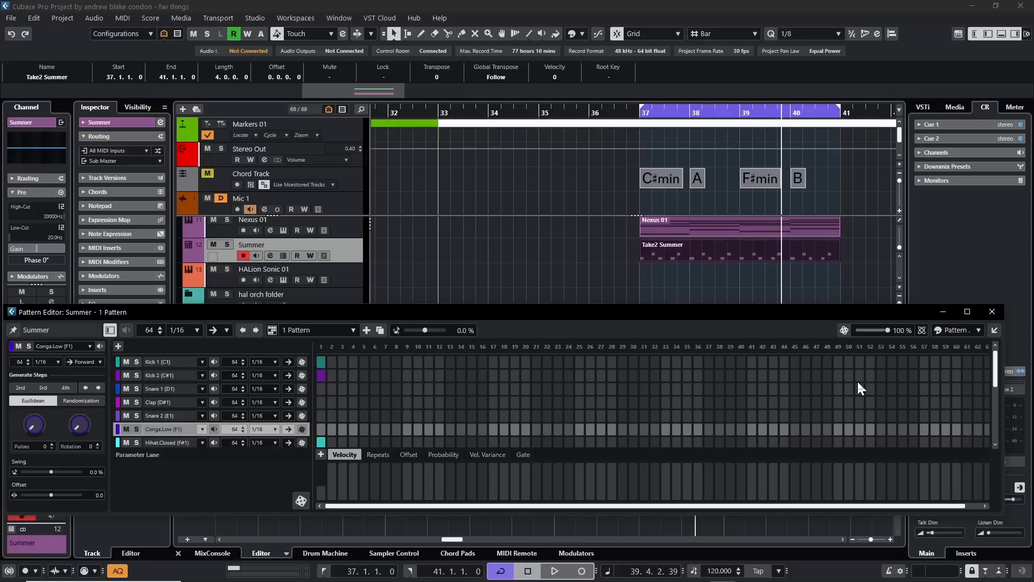
left_click_drag(613, 311, 697, 299)
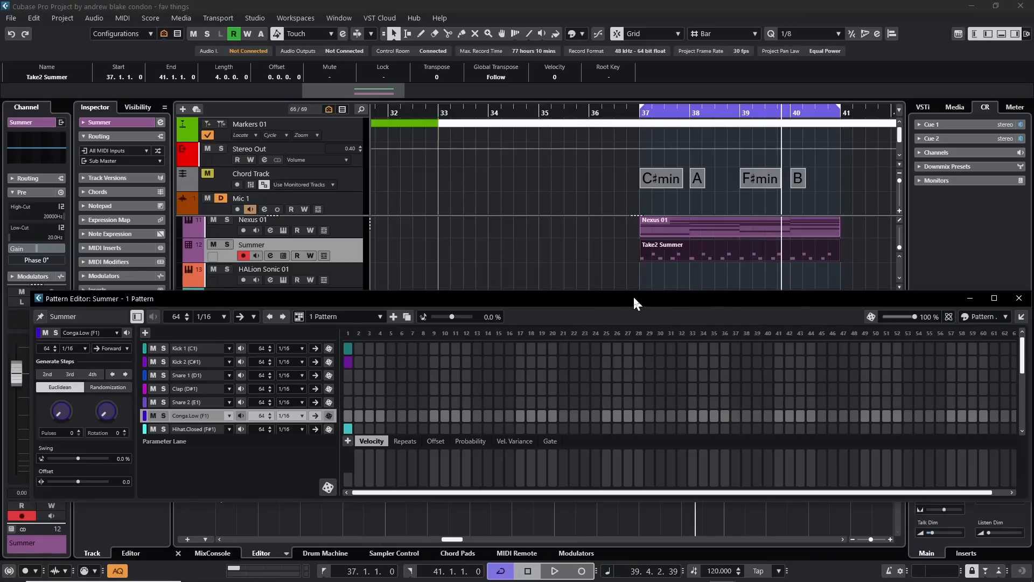
left_click_drag(602, 300, 597, 320)
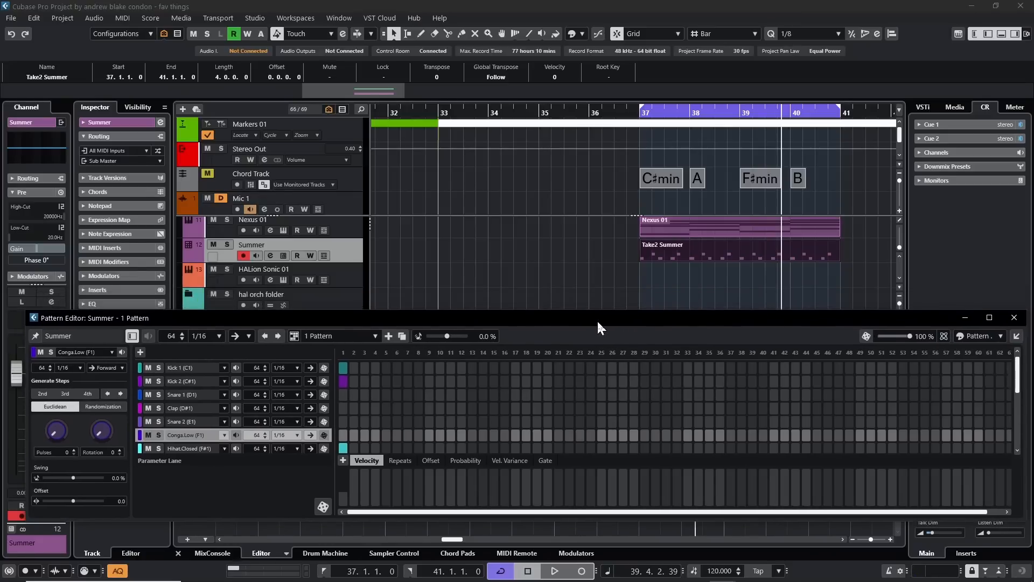
left_click(347, 261)
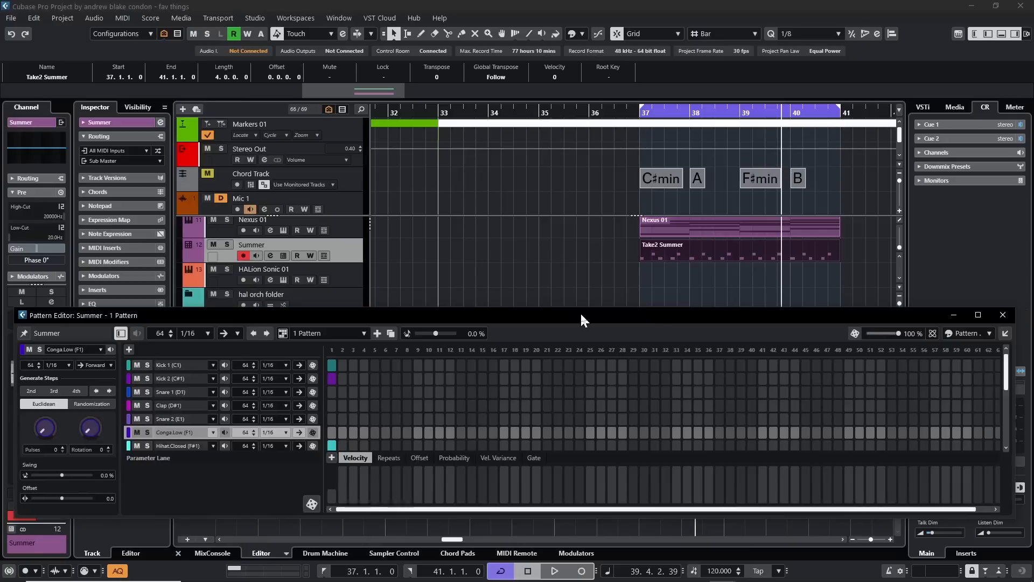
left_click_drag(581, 314, 585, 316)
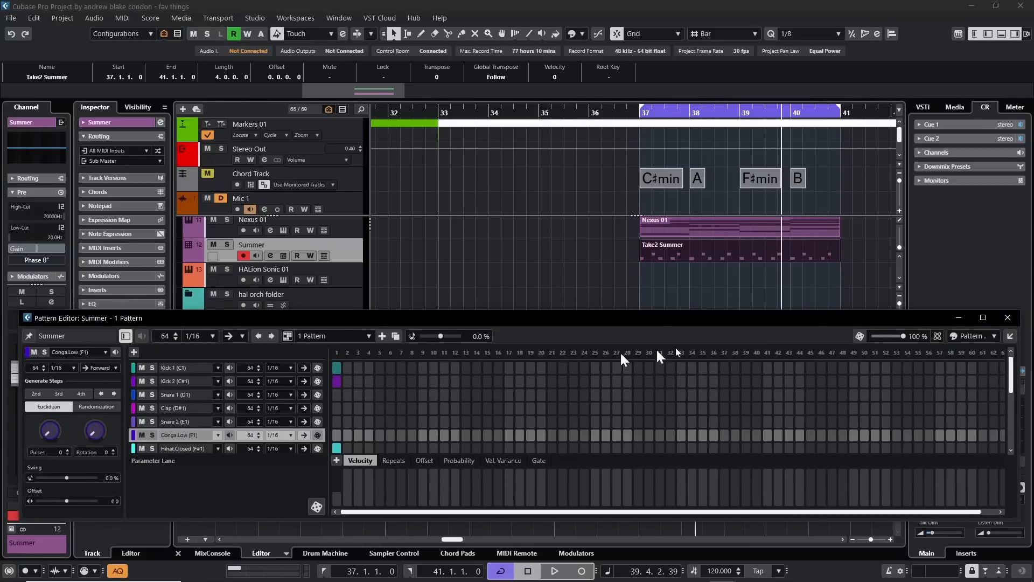
Randomize the 64-step Summer pattern repeatedly to generate new steps across all drum lanes
left_click(859, 336)
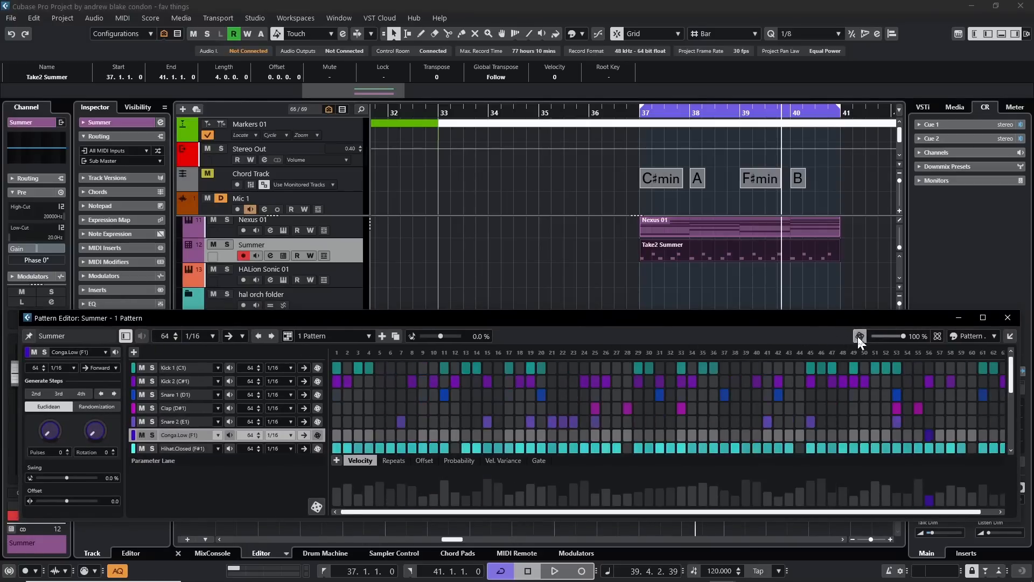
left_click(858, 336)
left_click(859, 336)
left_click(859, 336)
left_click(858, 336)
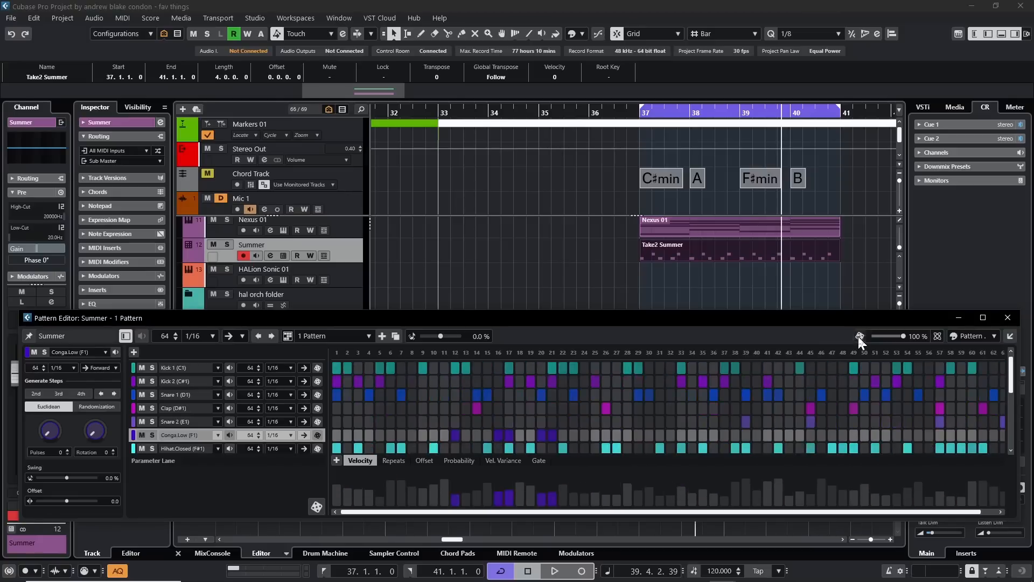
left_click(858, 336)
left_click(858, 336)
left_click(858, 336)
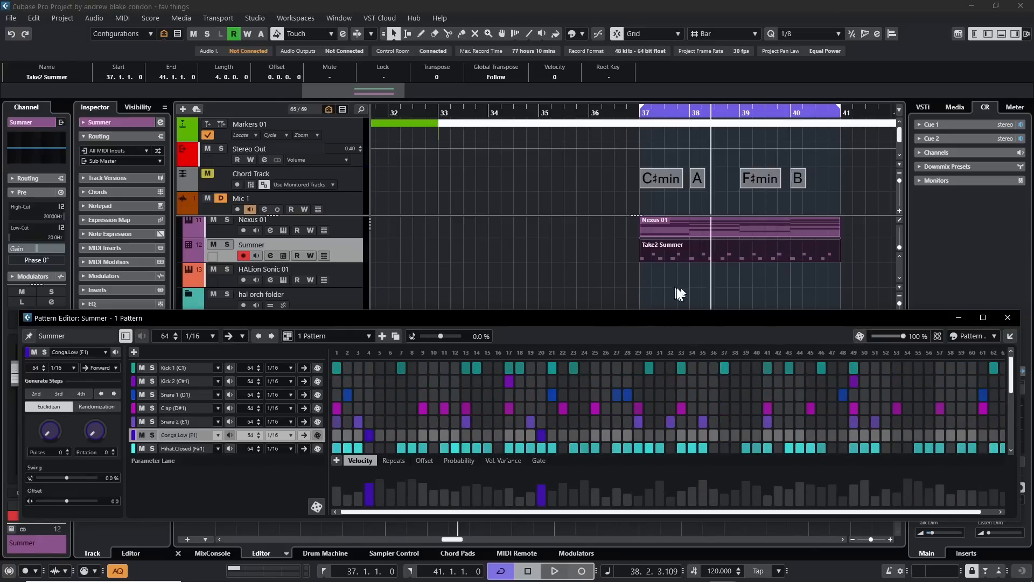
Return the playhead to the start of the cycle at bar 37 and play the loop briefly
key("KP_1")
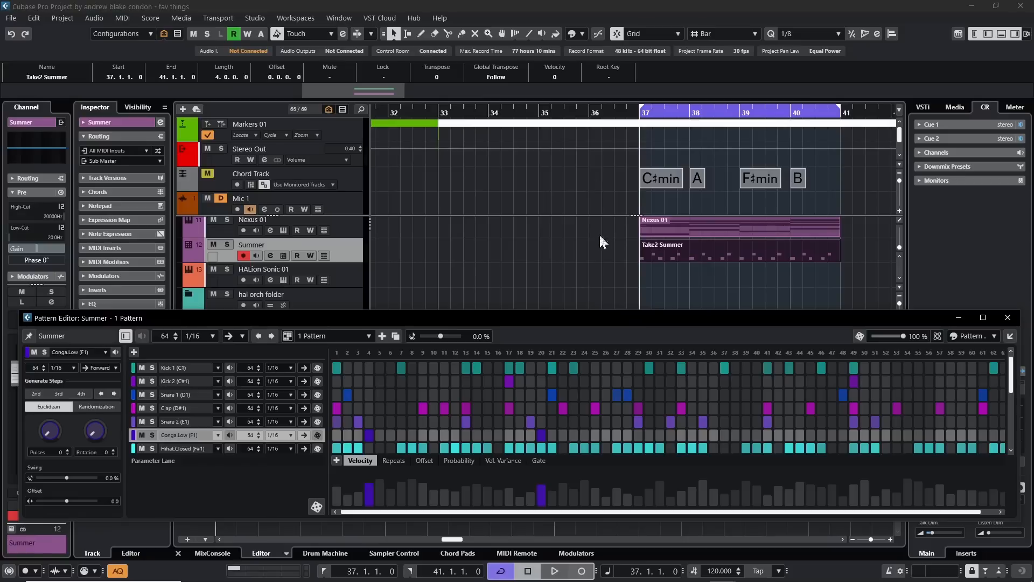
key("space")
key("space")
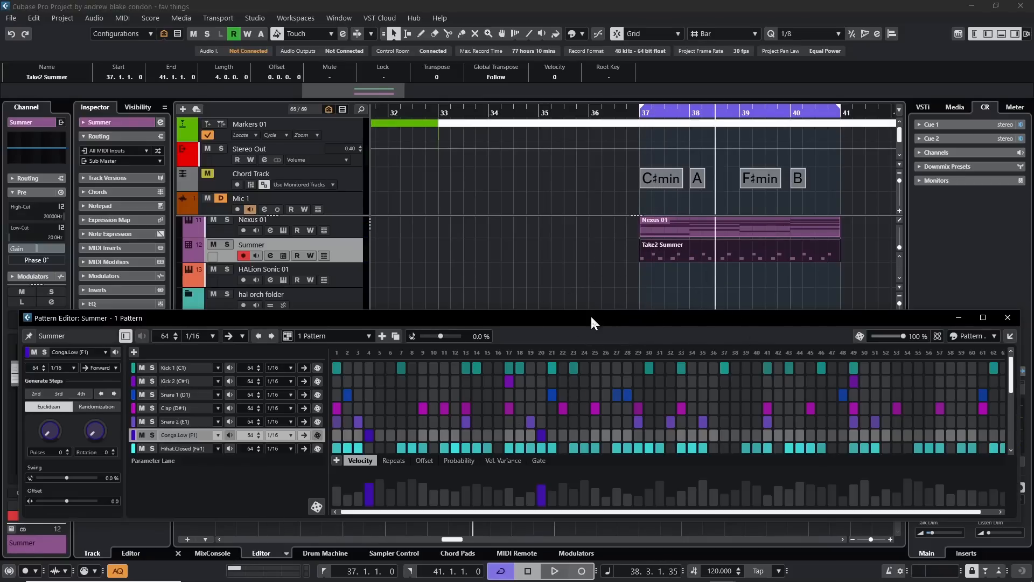
Show the Summer track's lanes and place the current pattern from the Pattern Editor in Lane 1 at bar 37
mouse_move(591, 317)
left_mouse_down()
mouse_move(589, 338)
mouse_move(578, 329)
mouse_move(585, 326)
left_mouse_up()
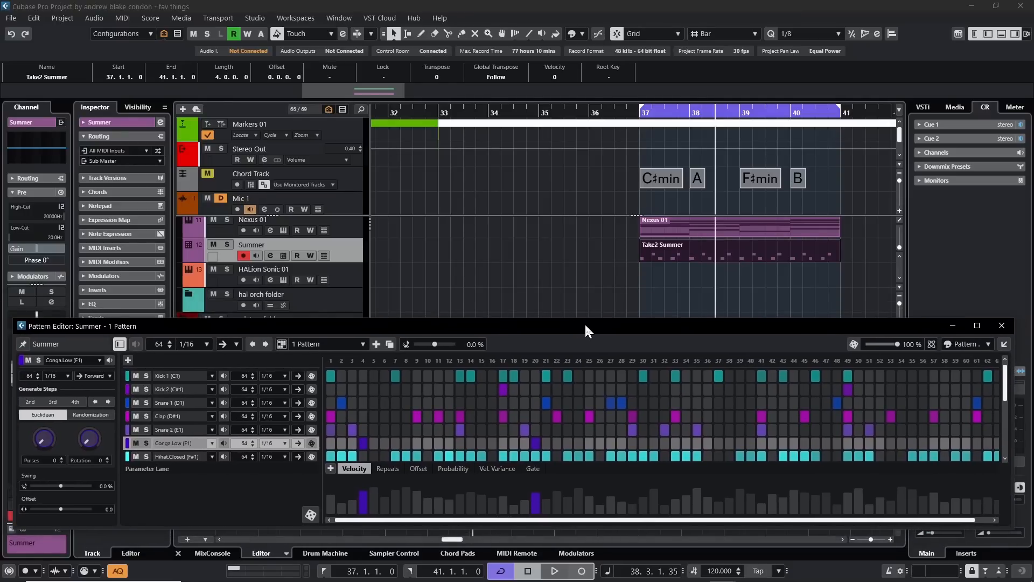
left_click(324, 255)
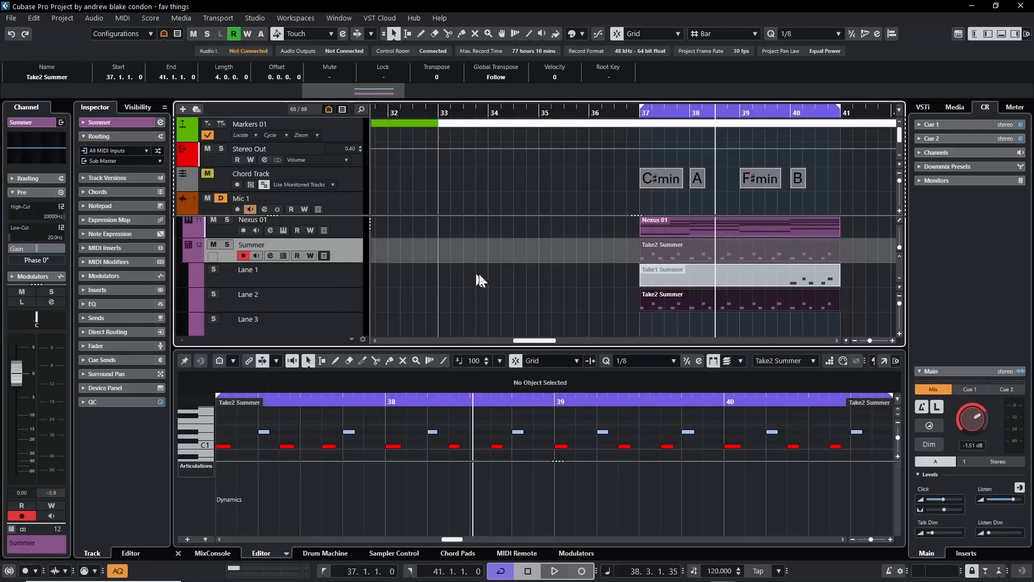
scroll(400, 272, "down", 2)
scroll(398, 270, "up", 1)
key("alt+Tab")
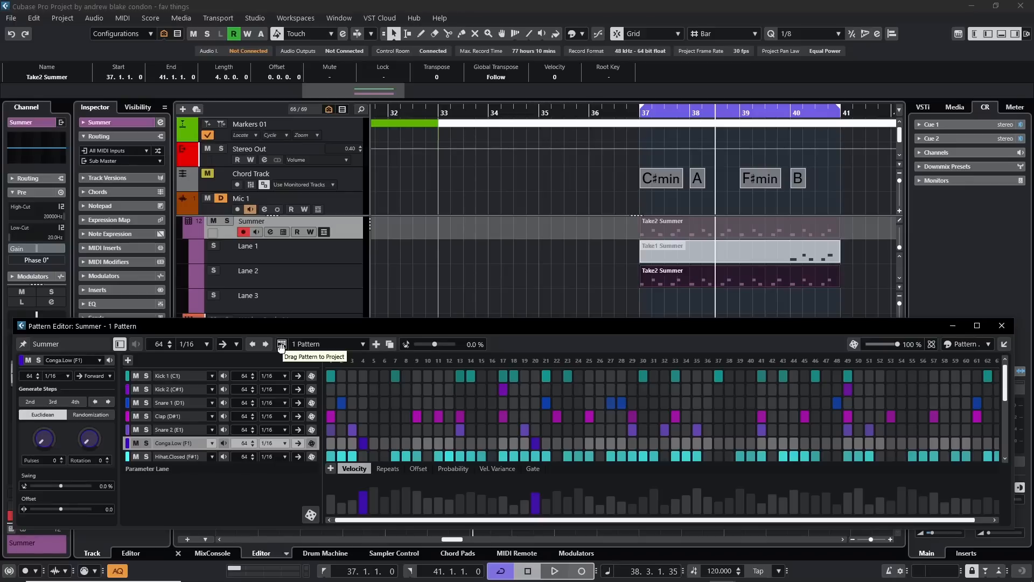
left_click_drag(281, 346, 640, 266)
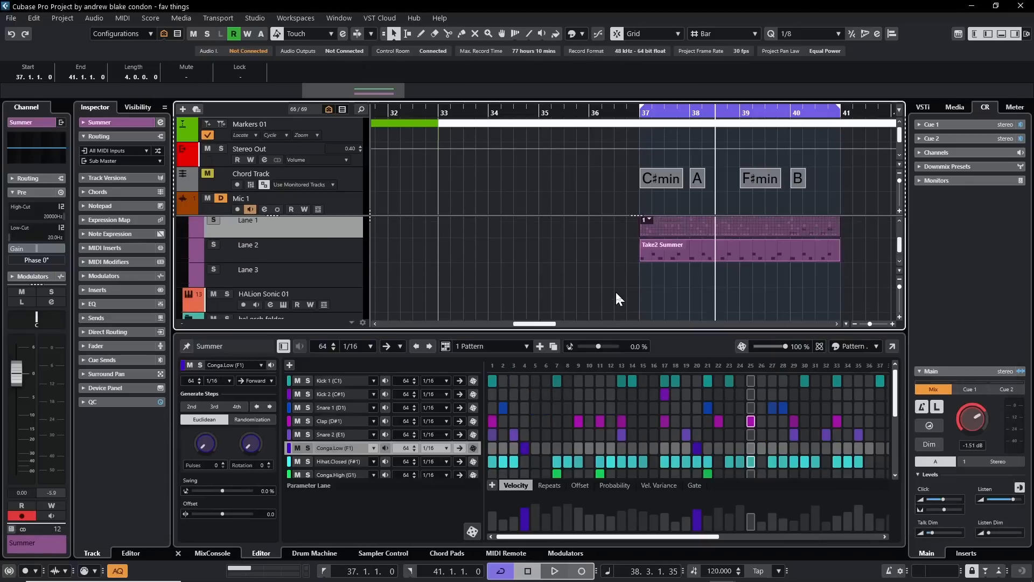
Play back the cycle from bar 37 to audition the pattern part in Lane 1
scroll(616, 293, "up", 1)
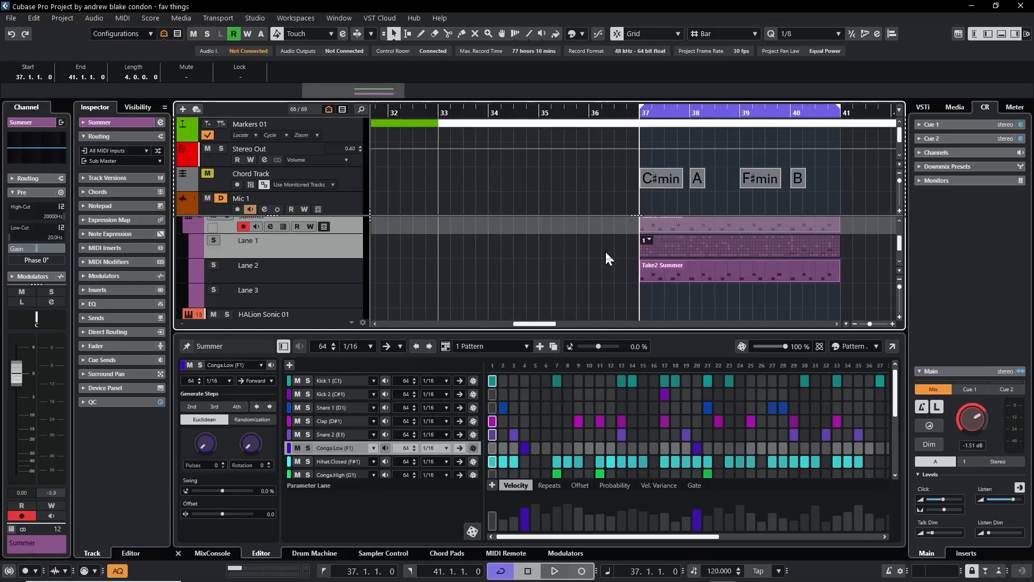
key("space")
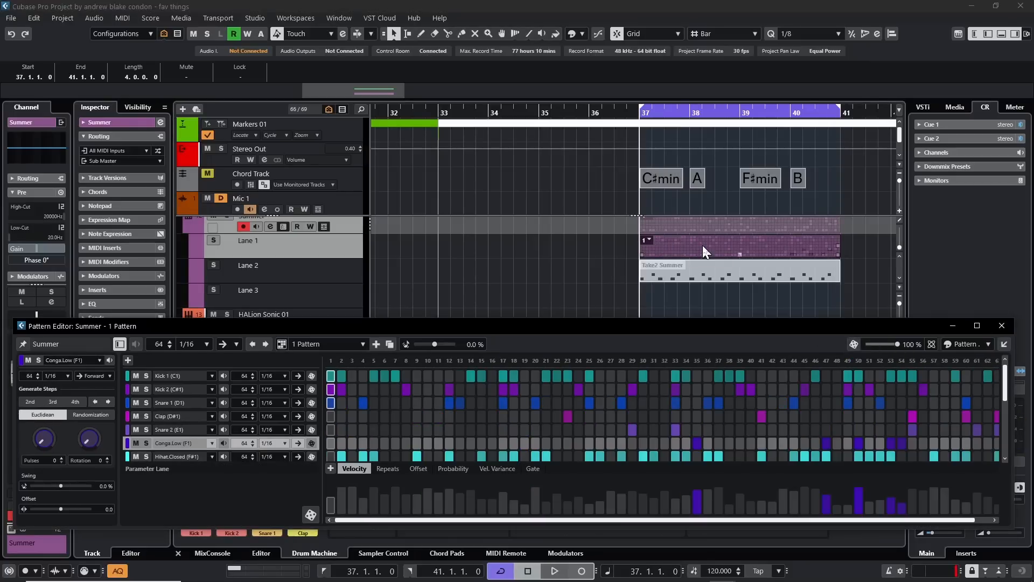
key("space")
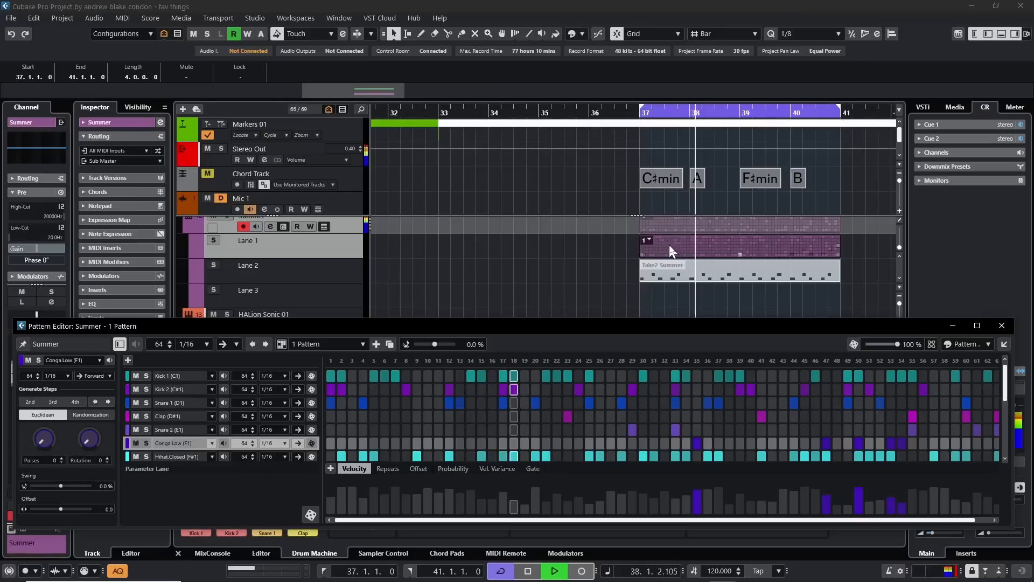
key("space")
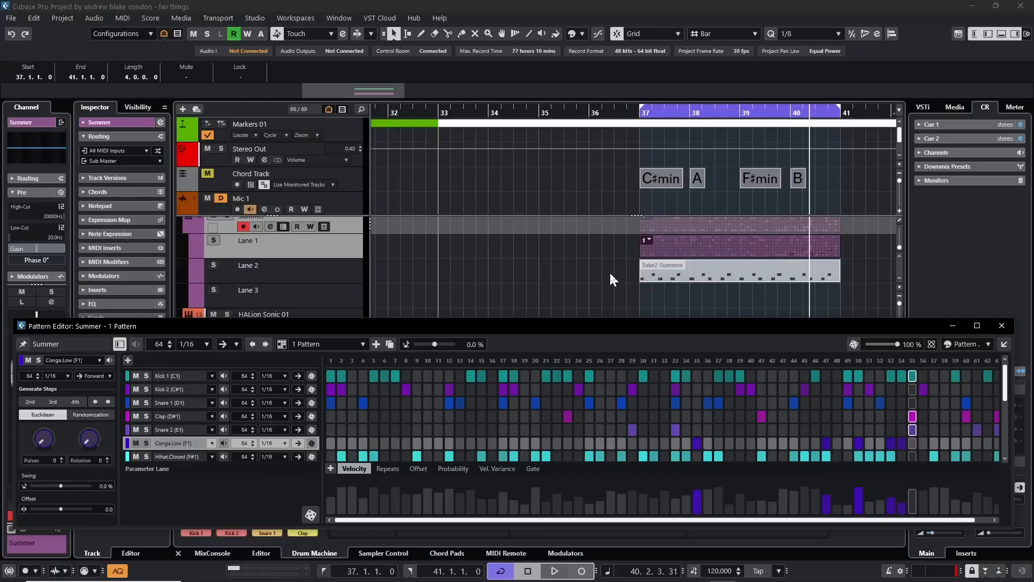
Unmute the Take2 Summer part in Lane 2 with the Mute tool and return to the Object Selection tool
left_click(689, 273)
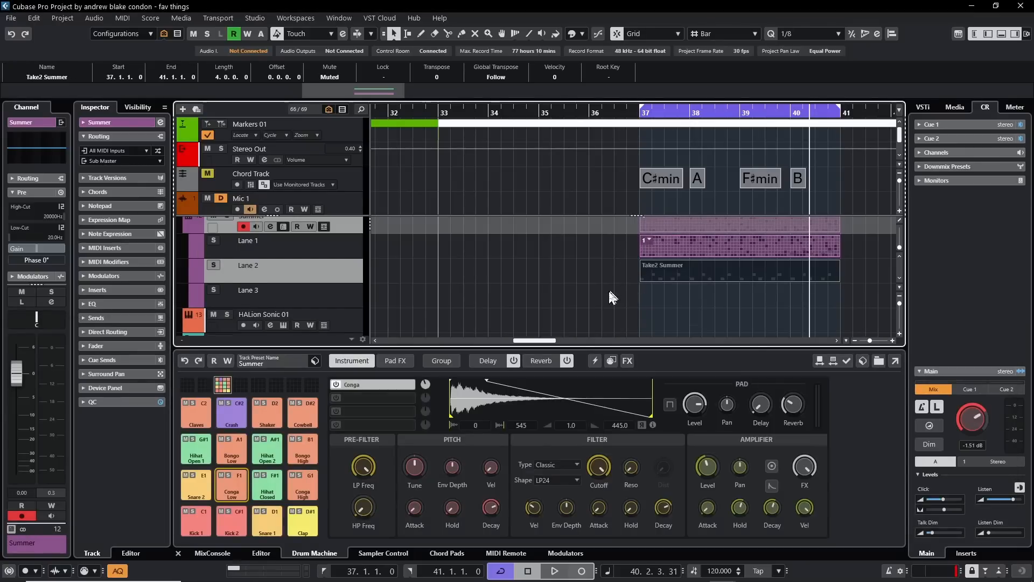
right_click(611, 296)
left_click(681, 294)
left_click(642, 275)
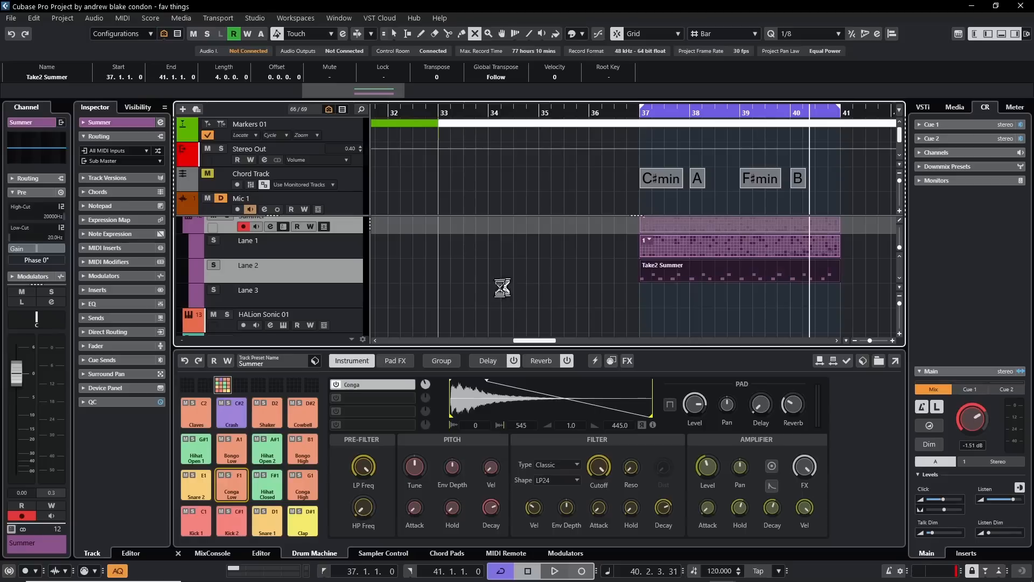
key("1")
Open the Lane 1 pattern part in the Pattern Editor and mute the Kick 1, Kick 2, Snare 1, Clap and Snare 2 lanes
double_click(719, 246)
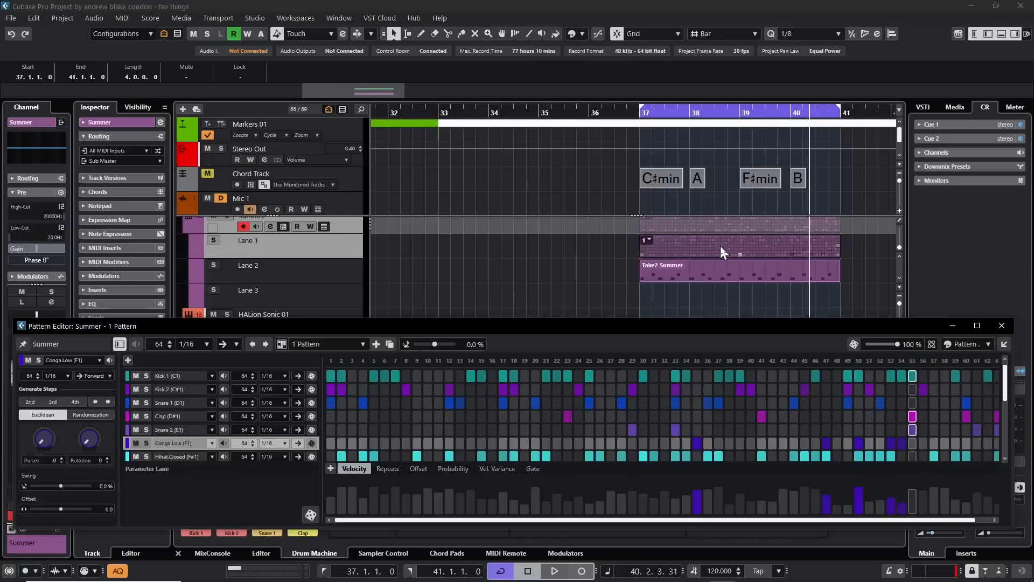
left_click(135, 375)
left_click(136, 389)
left_click(136, 402)
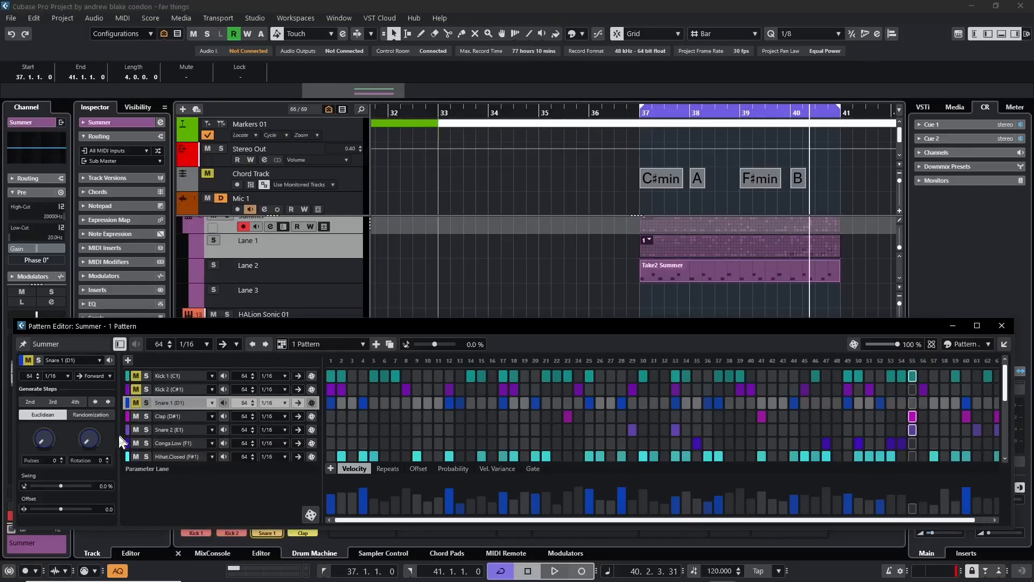
left_click(135, 429)
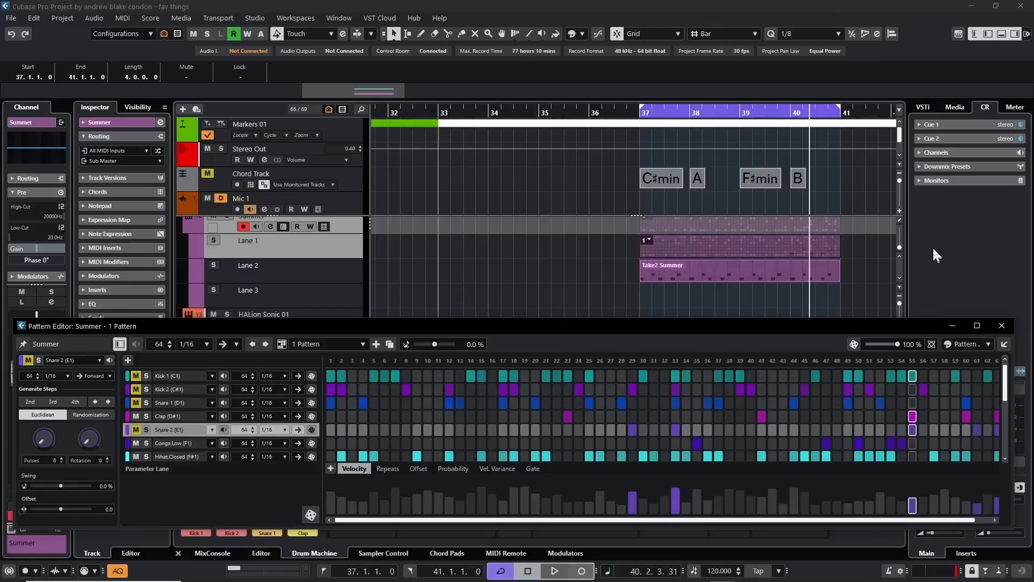
Play the cycle to hear the recorded Take2 Summer part together with the pattern's unmuted lanes
key("space")
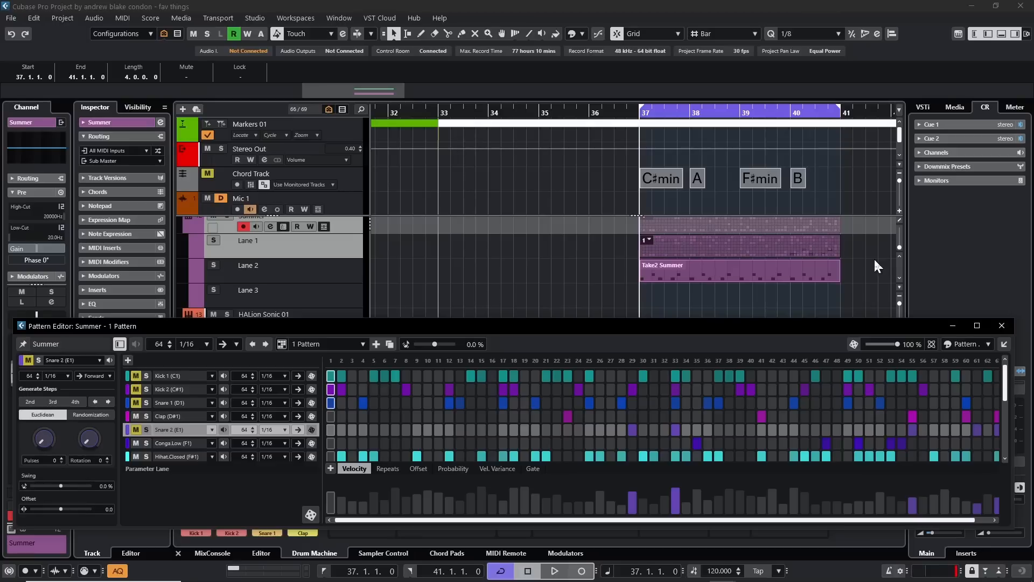
key("space")
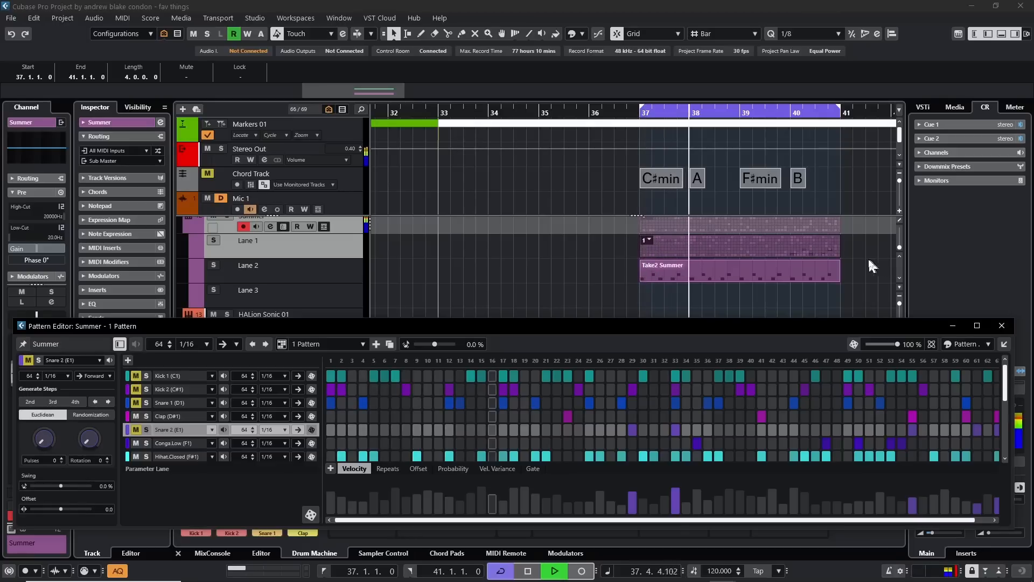
key("space")
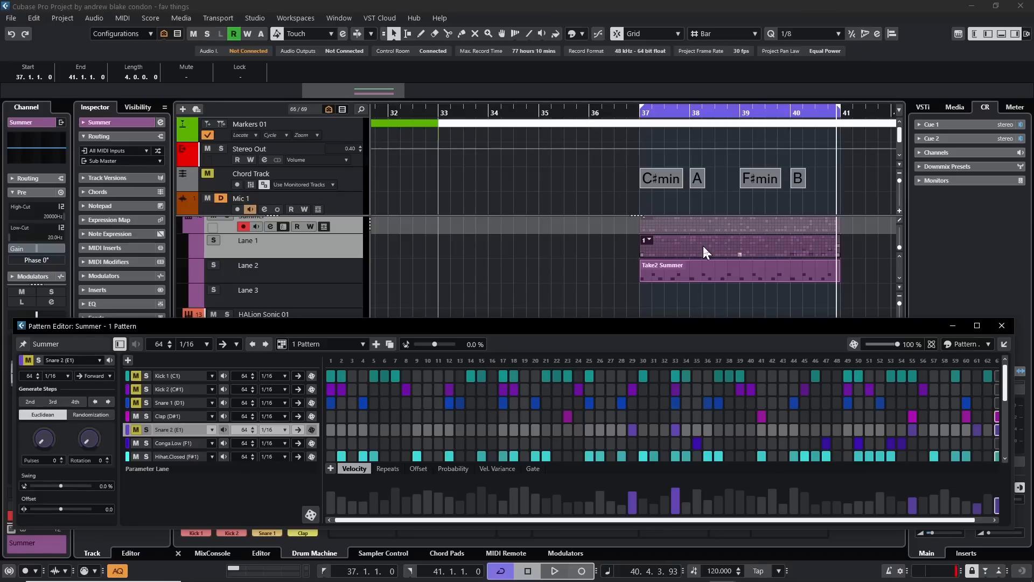
Reopen the pattern part in the Pattern Editor and duplicate the current pattern until eight patterns exist
key("Return")
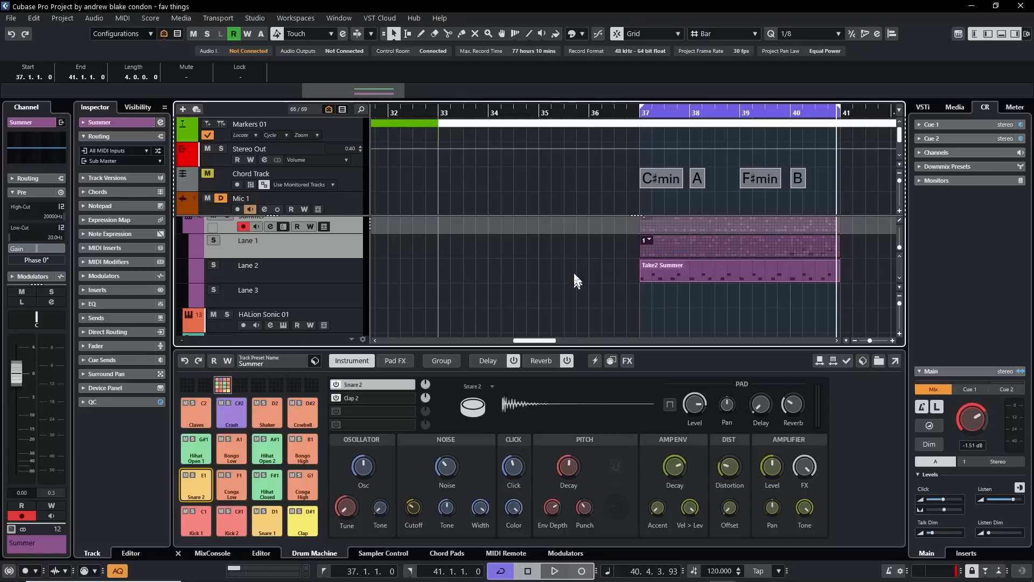
double_click(713, 243)
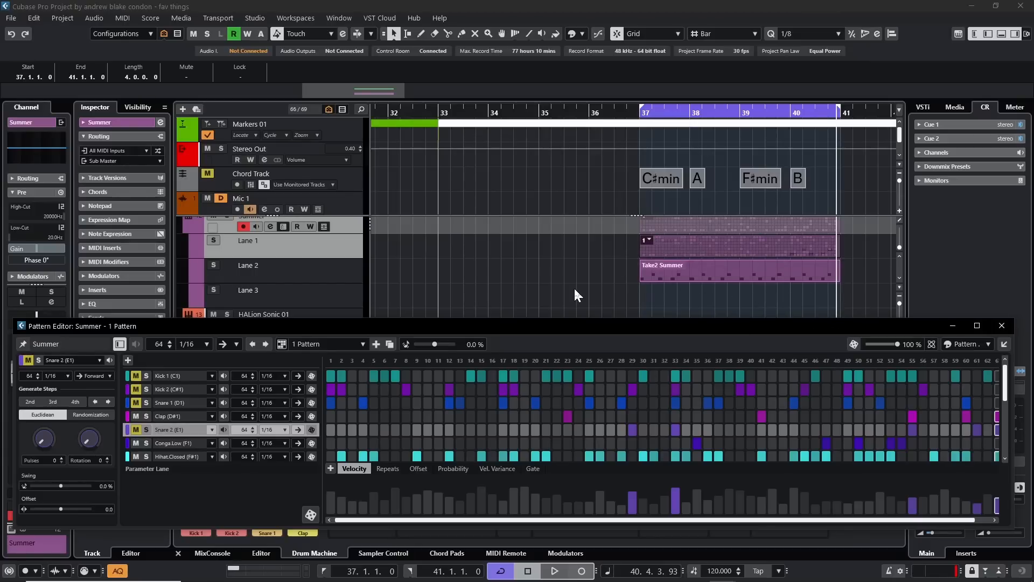
left_click(390, 344)
left_click(320, 345)
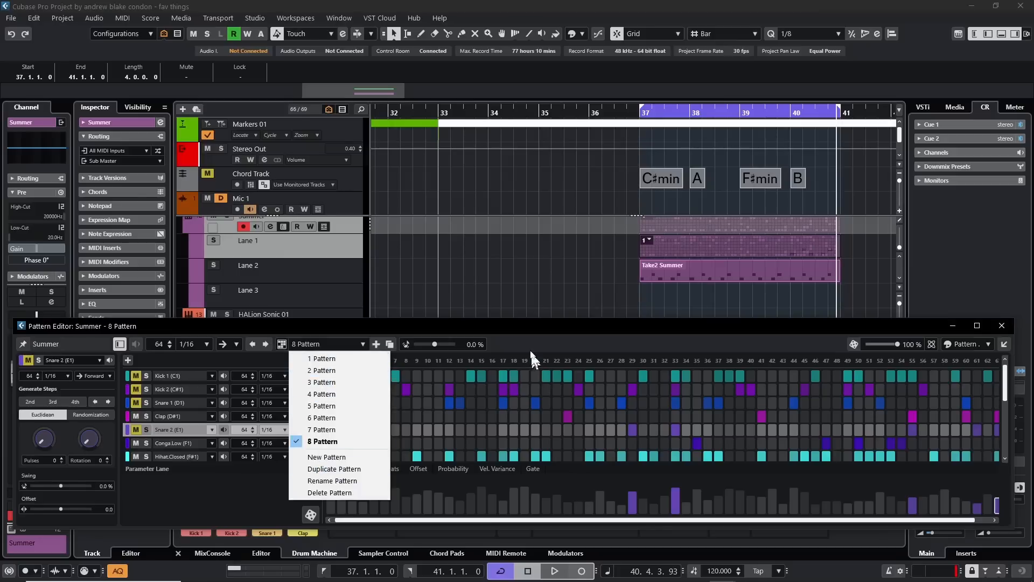
left_click(517, 344)
Select 2 Pattern and randomize its steps while the cycle plays
left_click(311, 346)
left_click(322, 372)
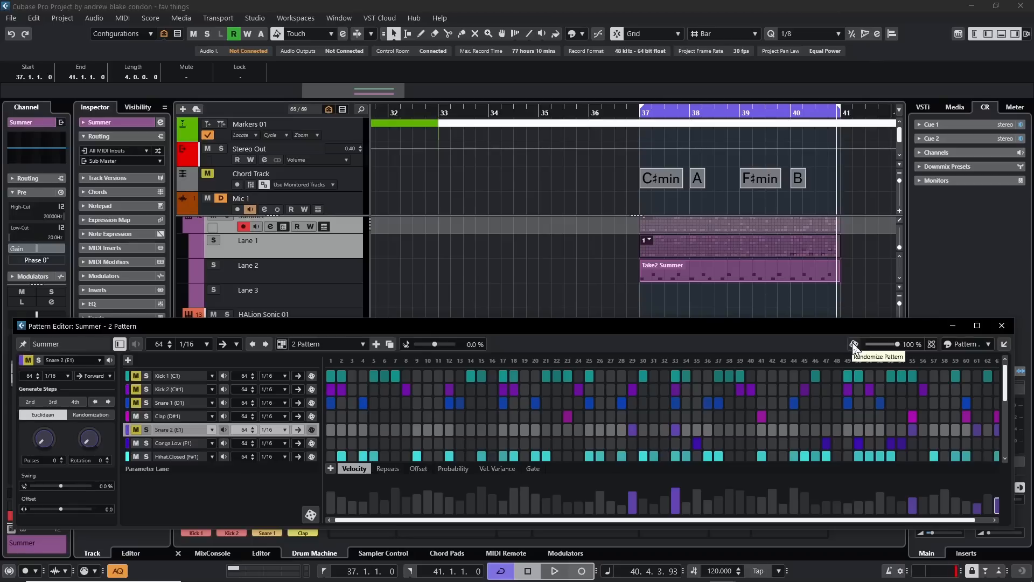
key("space")
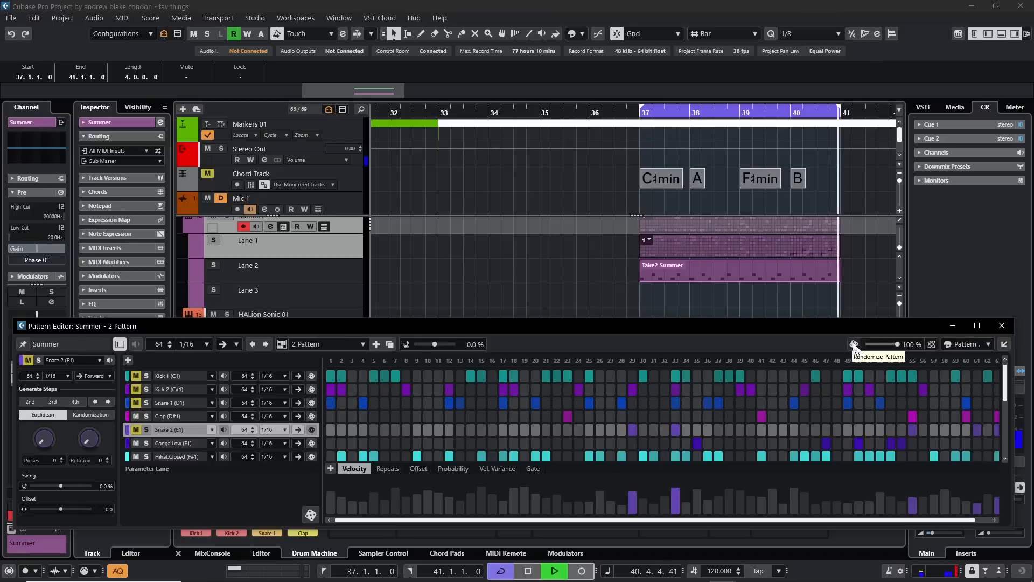
left_click(853, 347)
left_click(853, 343)
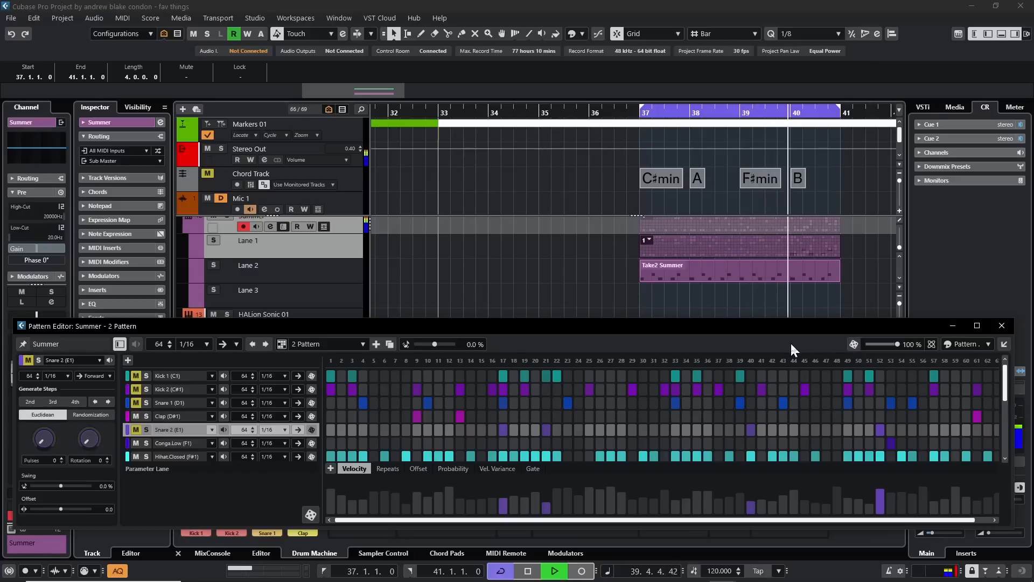
key("space")
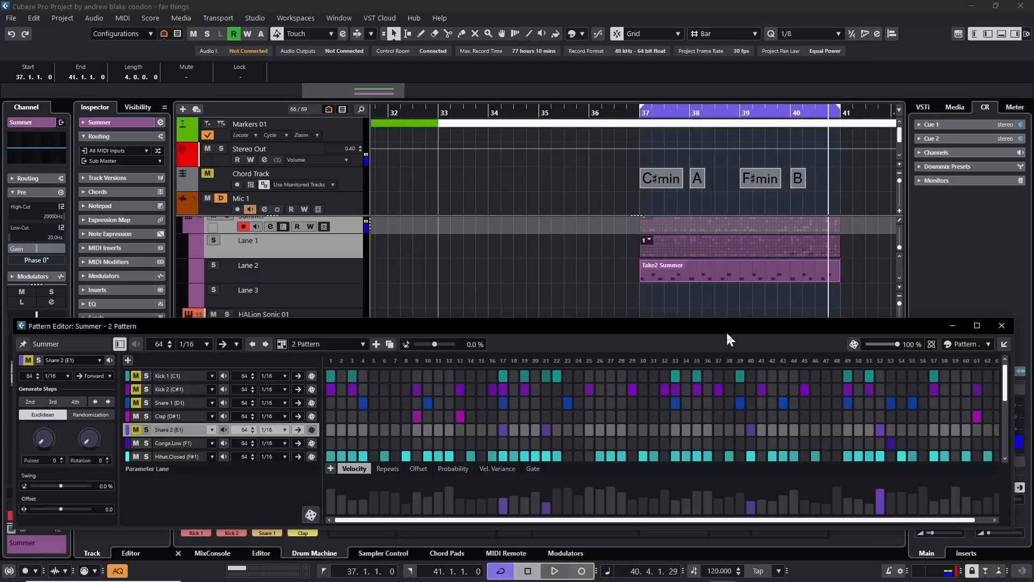
Switch to 3 Pattern and randomize it repeatedly during playback
left_click(323, 344)
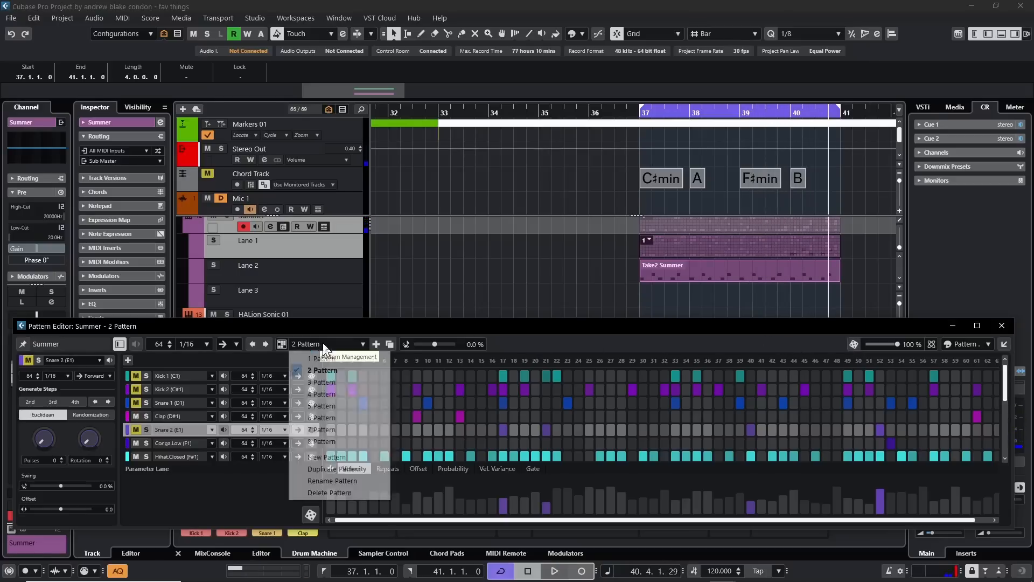
left_click(331, 383)
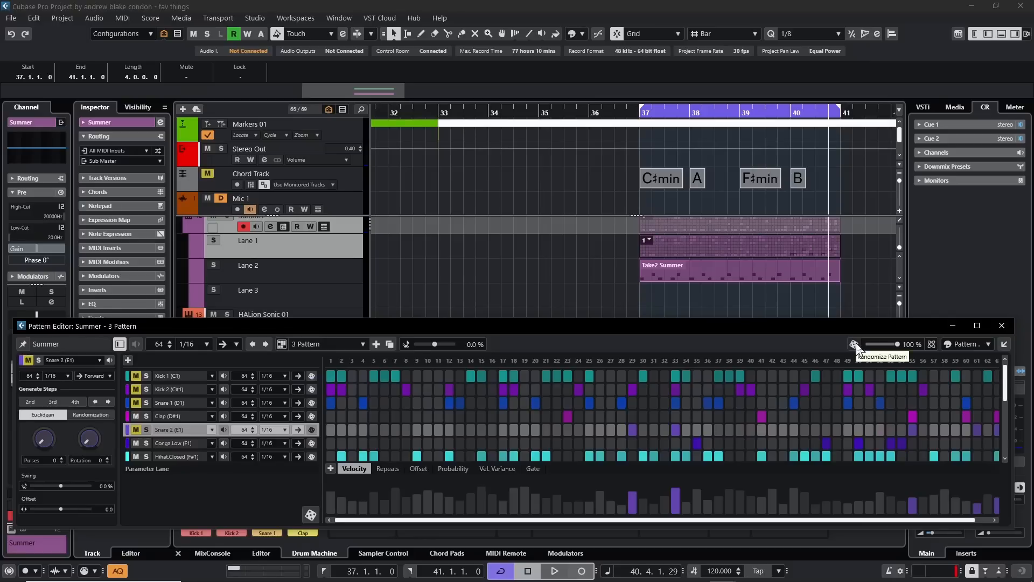
key("space")
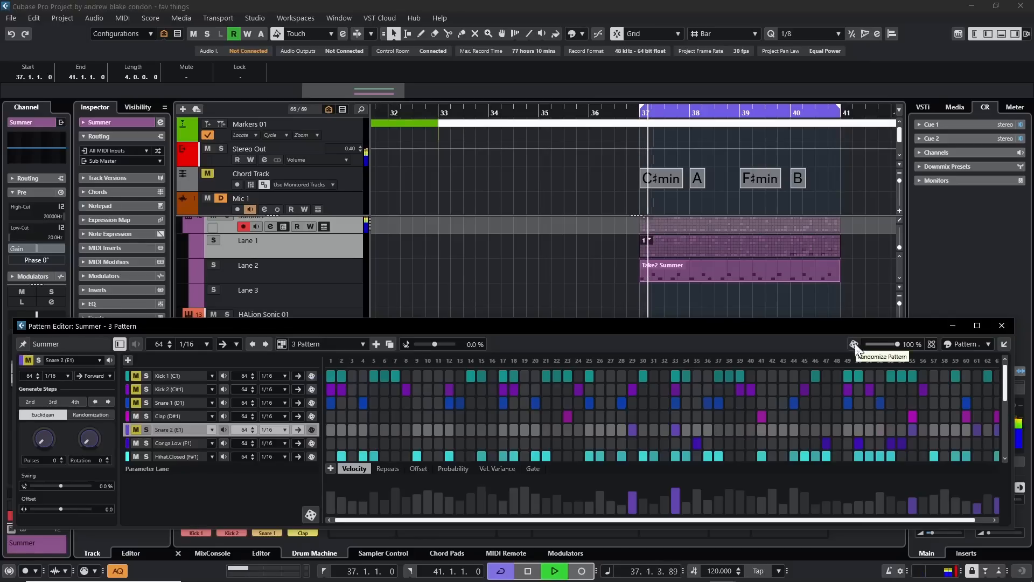
left_click(855, 344)
left_click(854, 344)
left_click(854, 344)
left_click(855, 343)
left_click(854, 343)
left_click(855, 344)
left_click(854, 343)
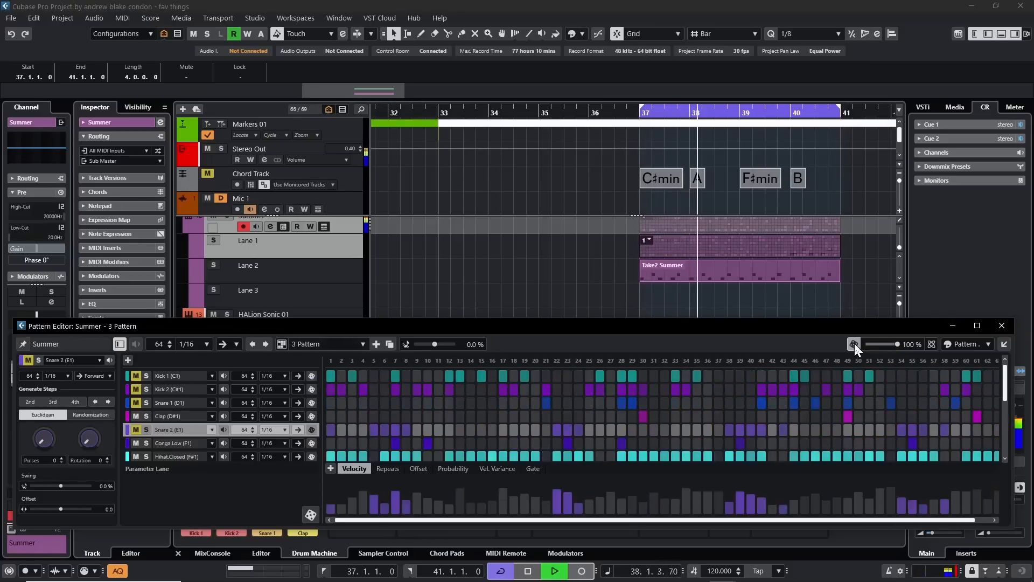
left_click(854, 343)
left_click(854, 344)
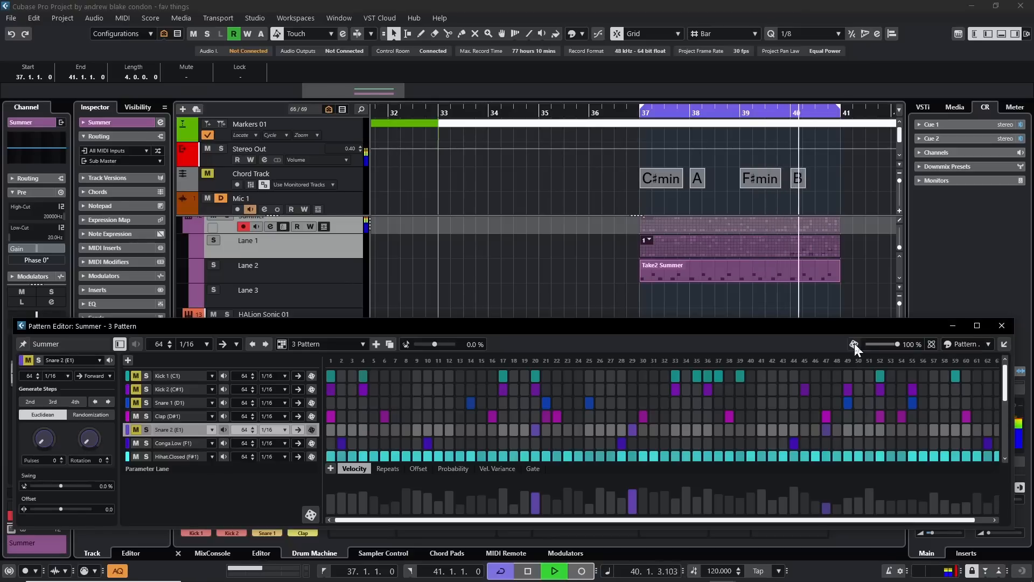
Return to 1 Pattern, solo the Hihat.Closed (F#1) lane, and play the cycle to hear it
left_click_drag(771, 327, 793, 298)
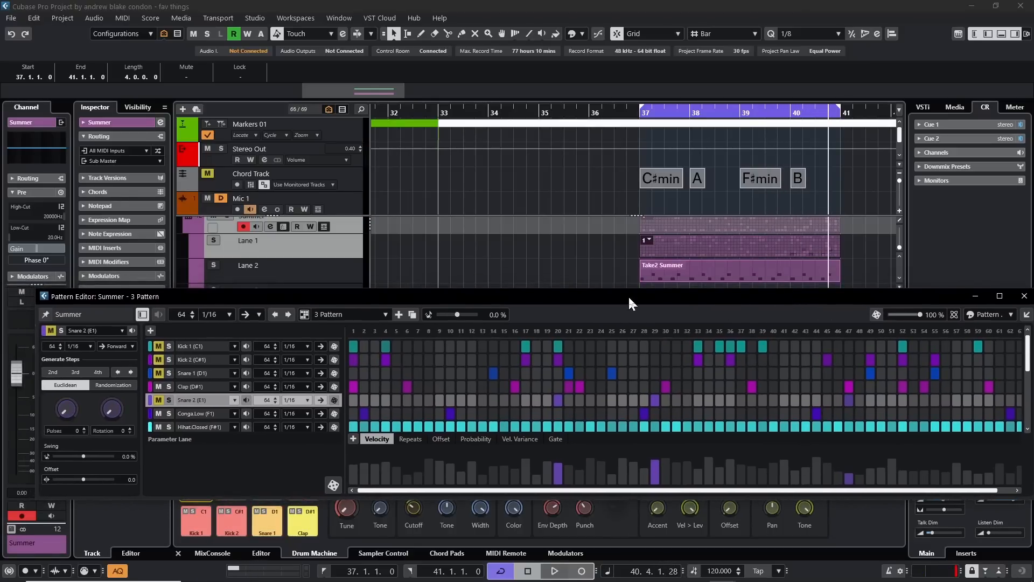
scroll(377, 425, "down", 3)
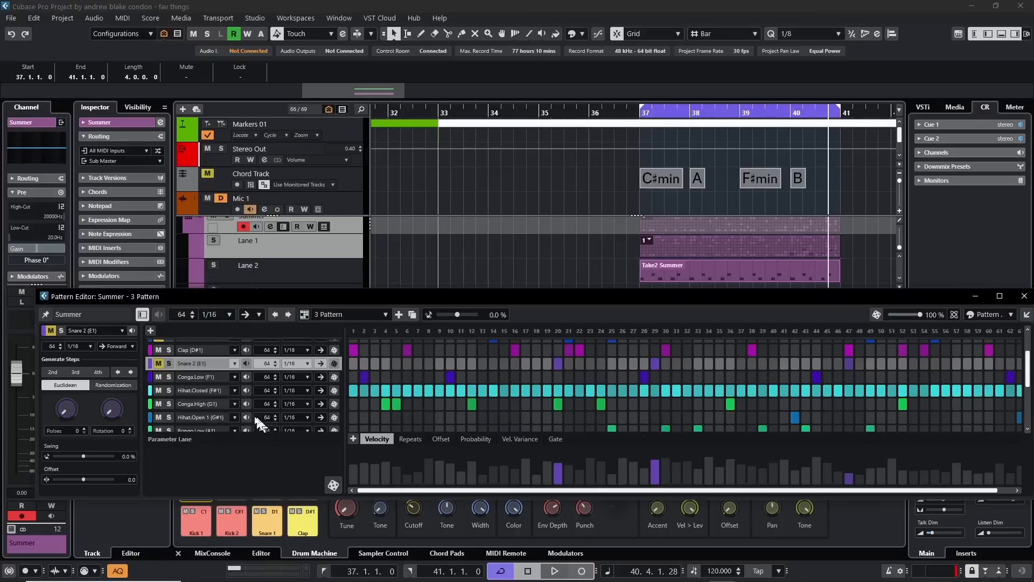
left_click(169, 390)
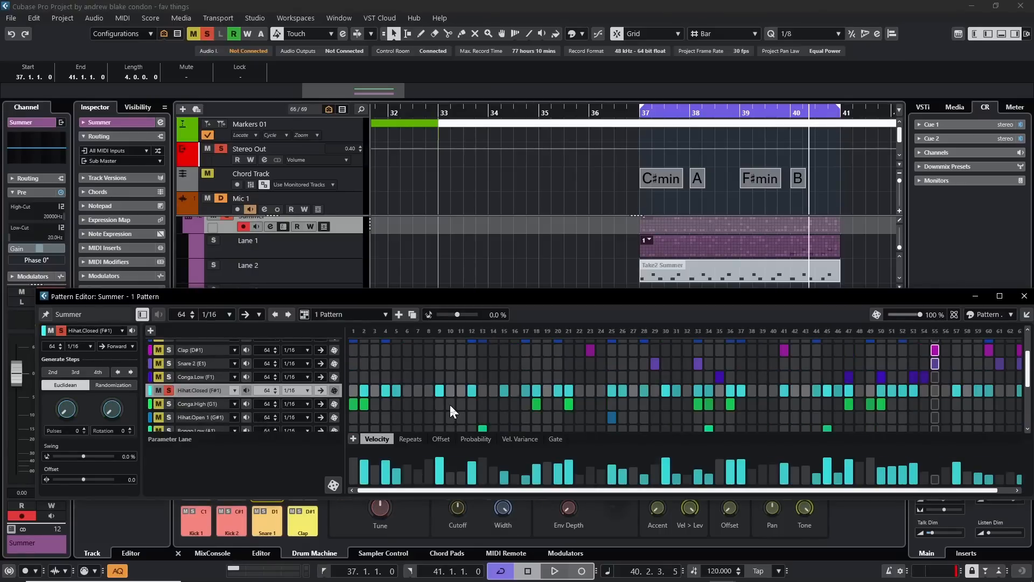
key("space")
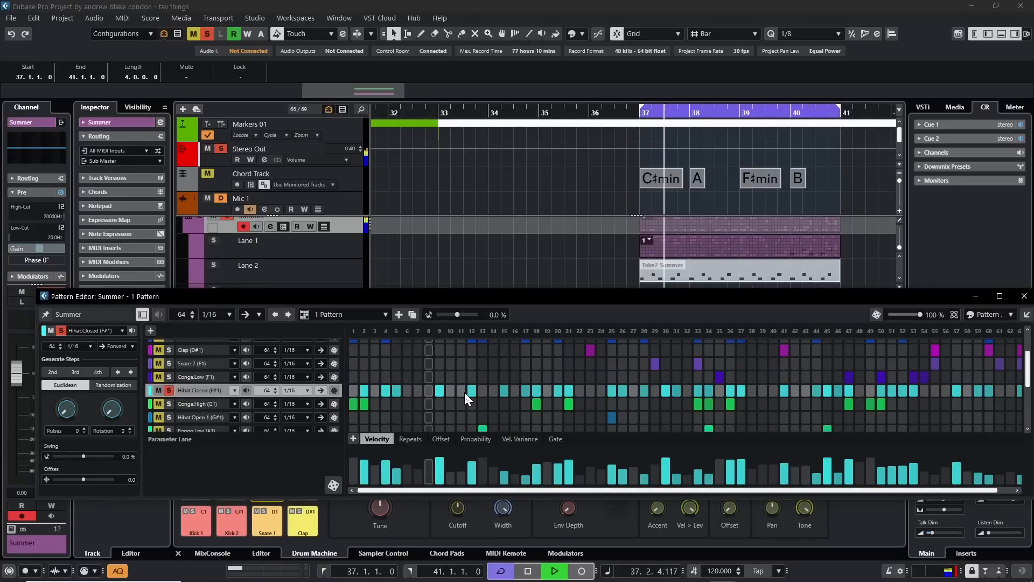
key("space")
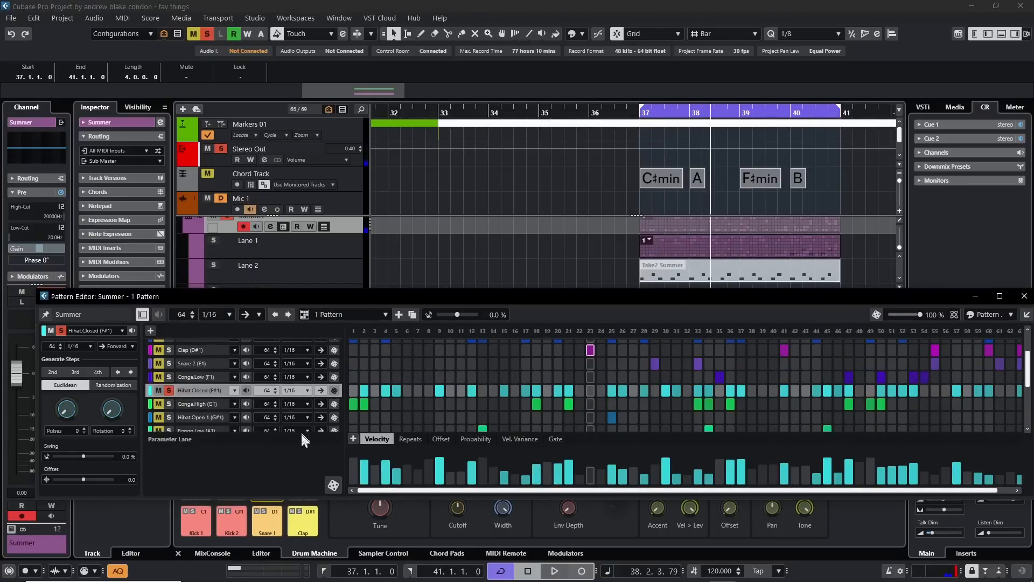
Randomize the Hihat.Closed lane's Repeats values, then lower them across the steps, auditioning the lane during playback
left_click(413, 437)
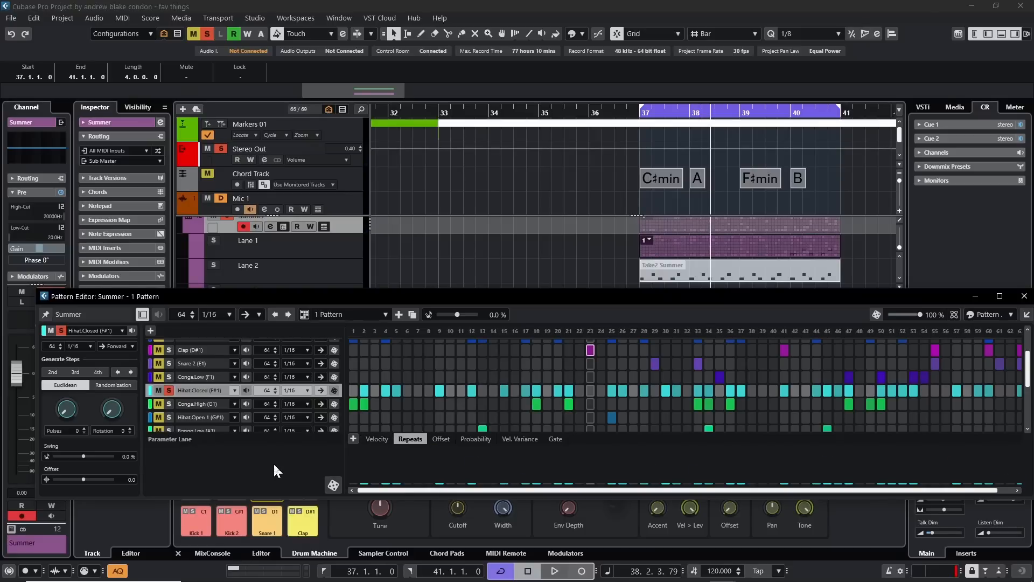
left_click(333, 483)
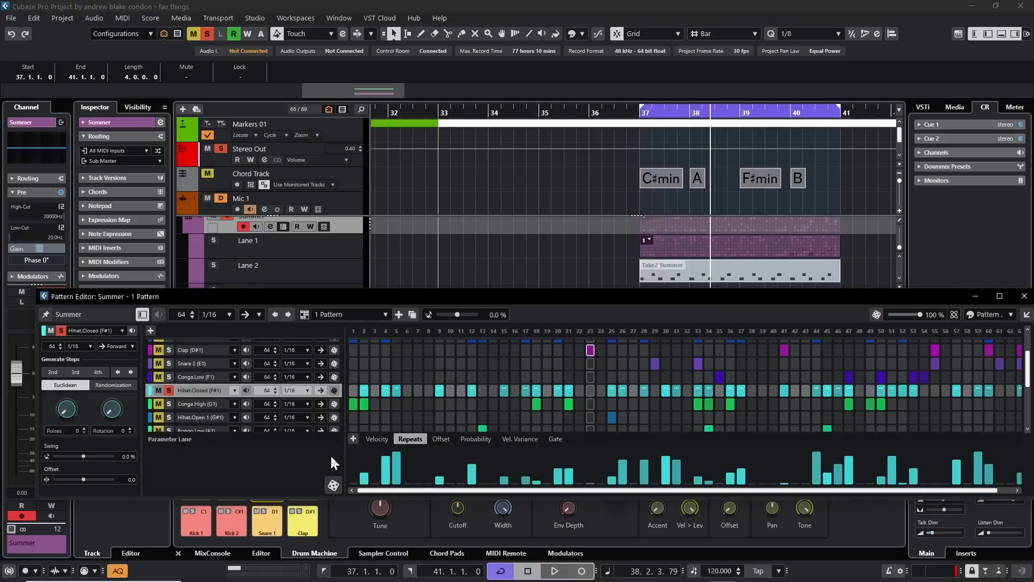
key("space")
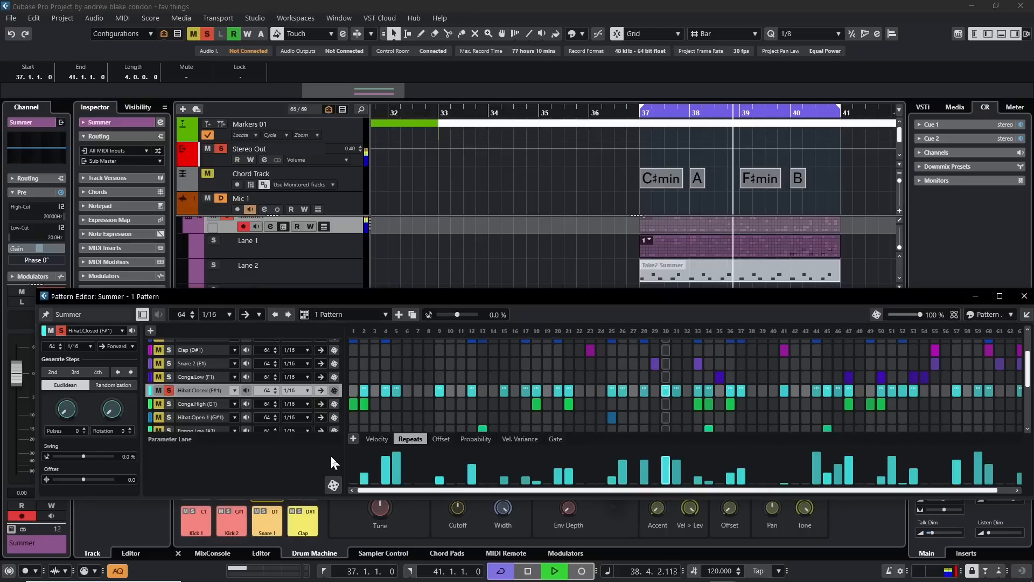
key("space")
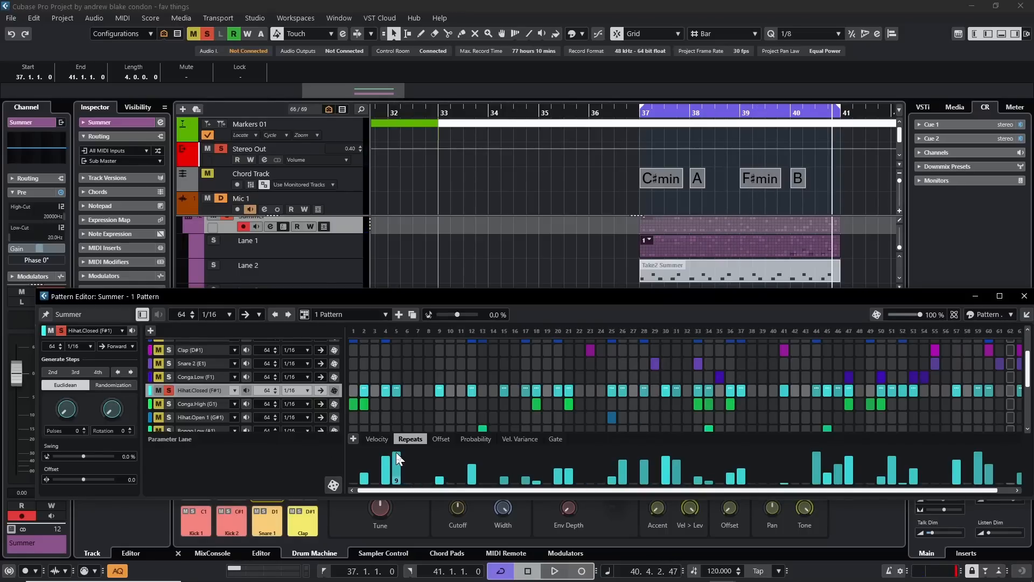
left_click_drag(396, 453, 399, 482)
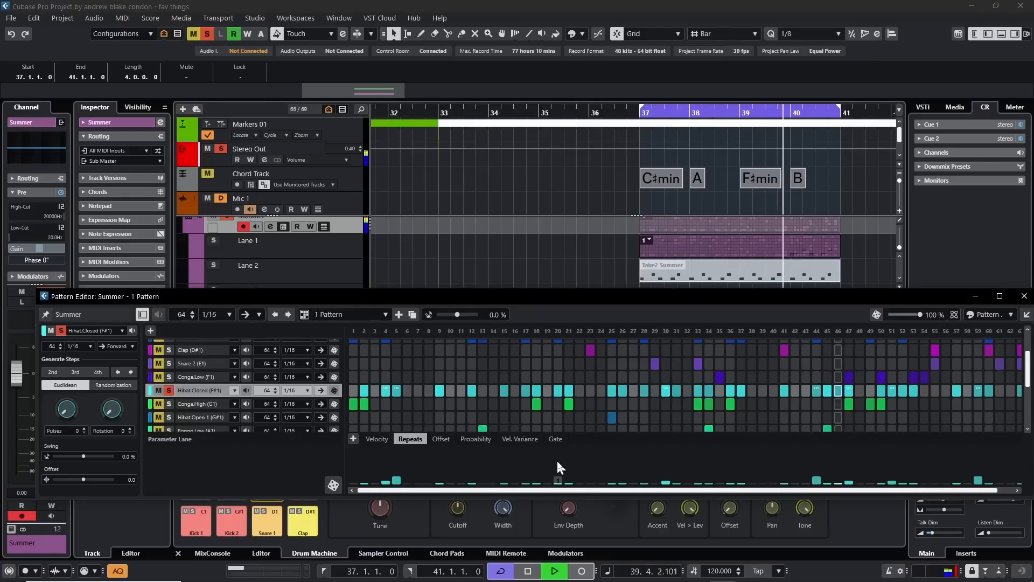
key("space")
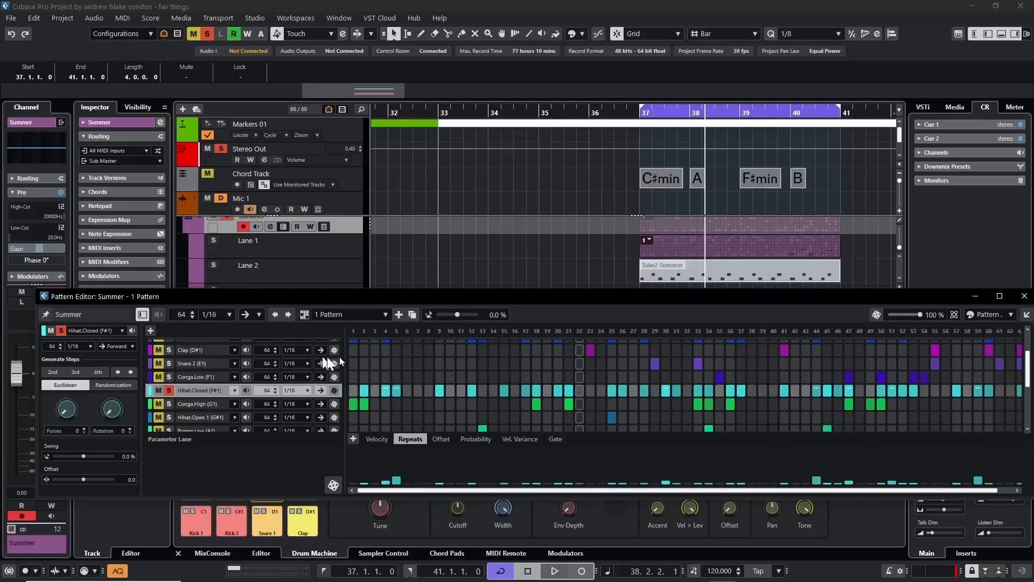
Unmute the Take2 Summer part on Lane 2, play it with the Lane 1 pattern part, and close the Pattern Editor
left_click(681, 268)
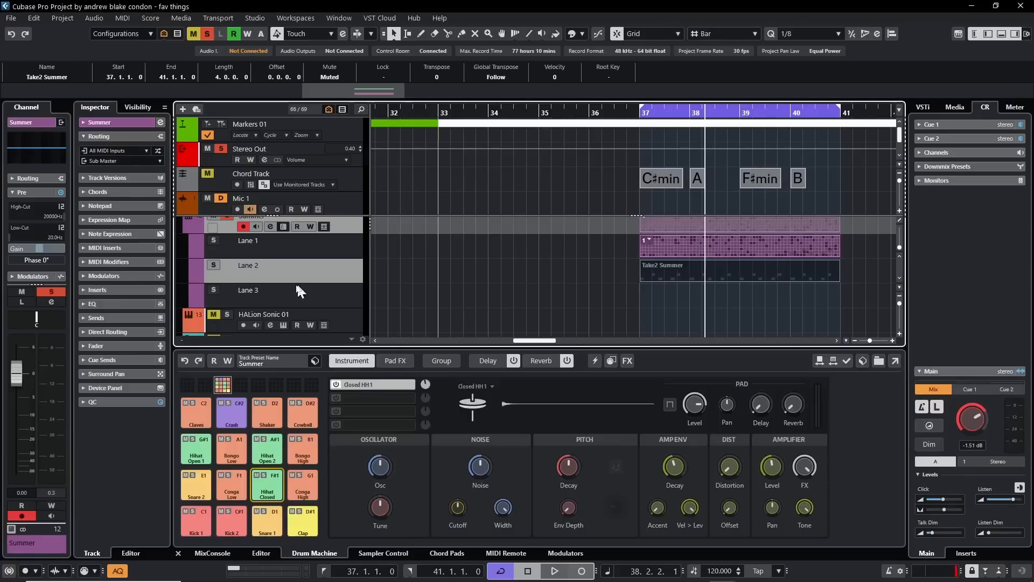
double_click(719, 244)
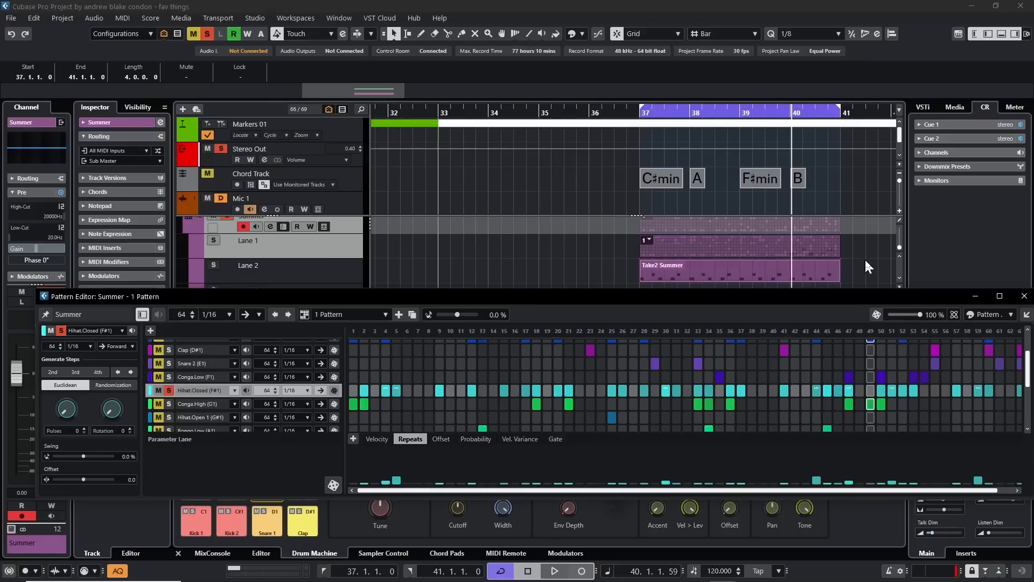
key("g")
left_click(1024, 297)
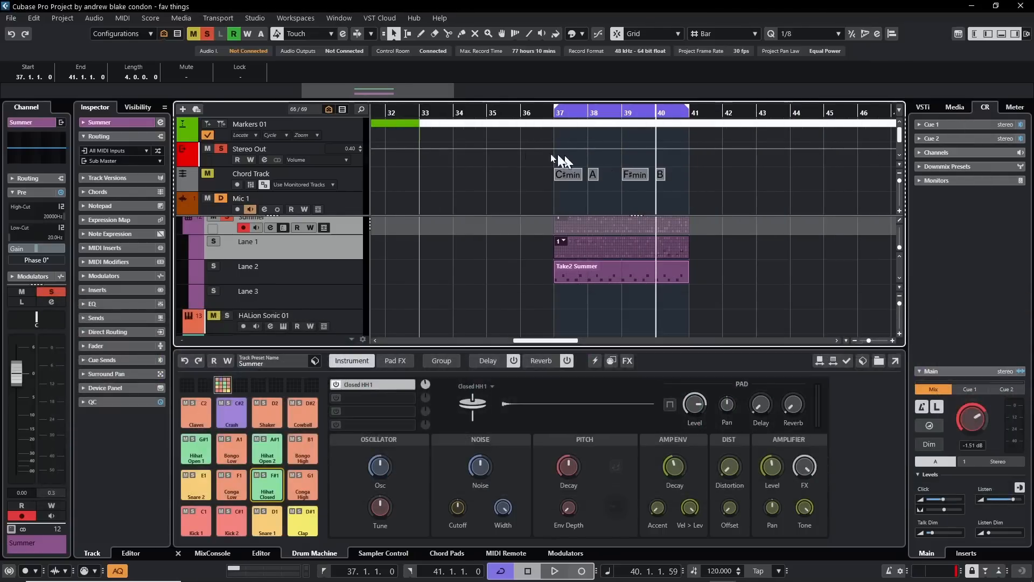
Draw an arranger event on the Arranger Track spanning the cycle from bar 37 to bar 41
scroll(306, 193, "down", 1)
left_click(305, 194)
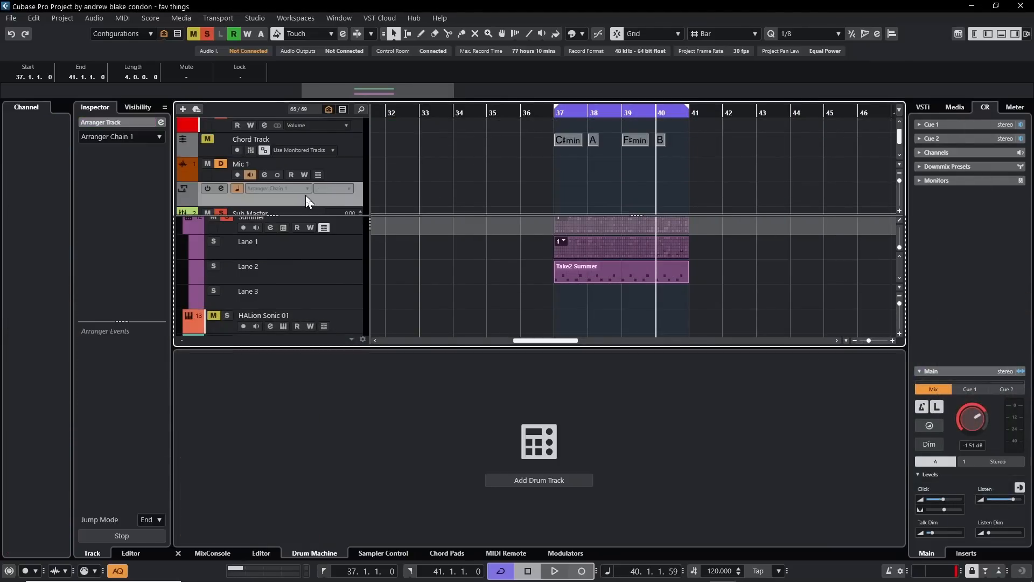
key("8")
left_click_drag(554, 188, 687, 194)
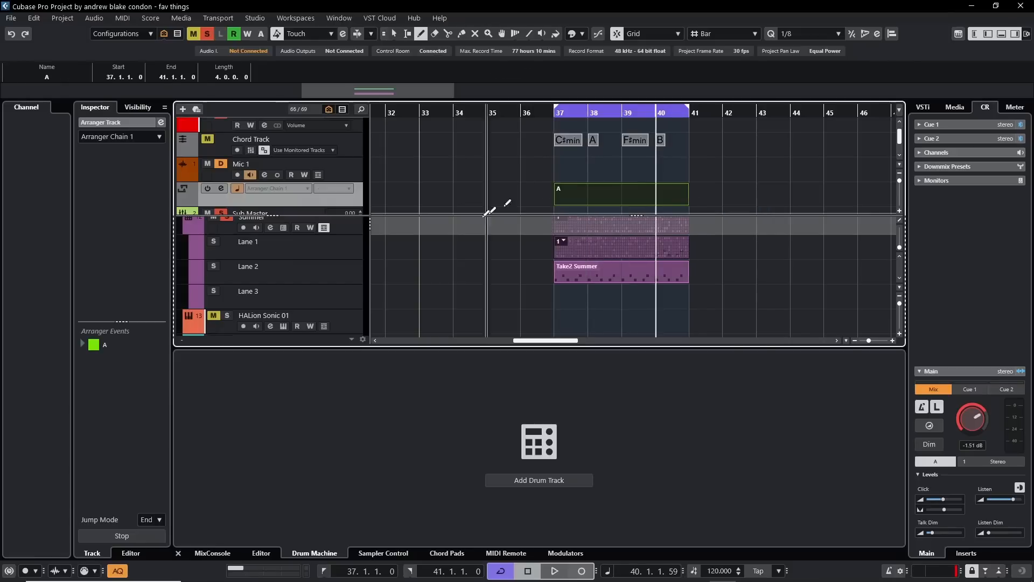
left_click(391, 186)
key("1")
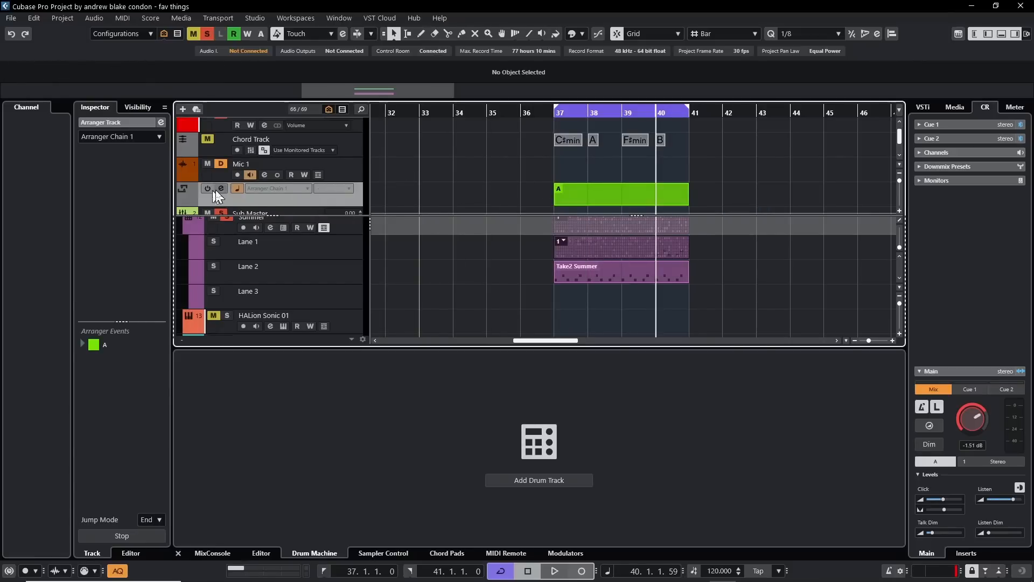
Add arranger event A to the chain with four repeats in the Arranger Editor and flatten the chain
left_click(221, 188)
double_click(570, 262)
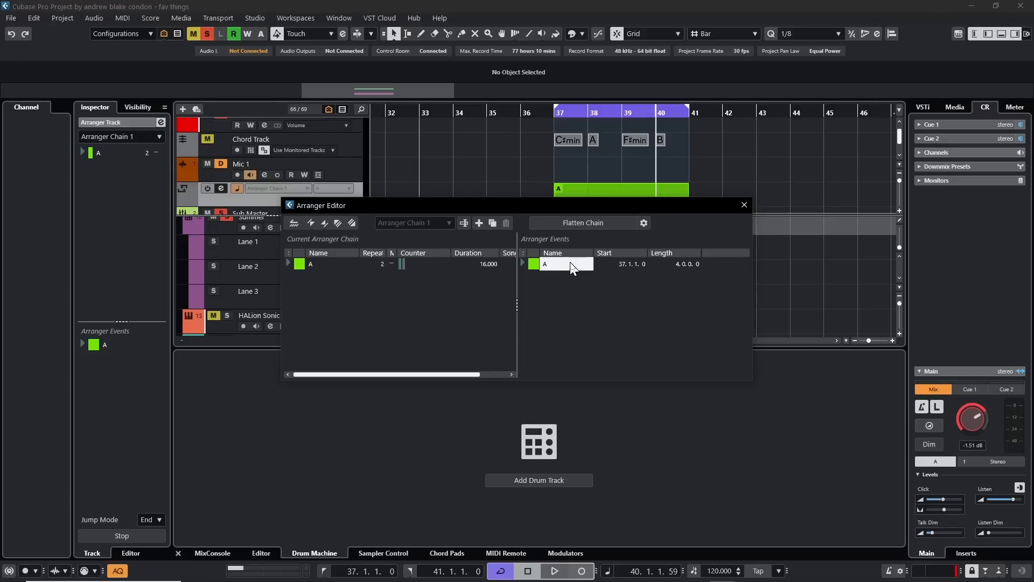
double_click(569, 261)
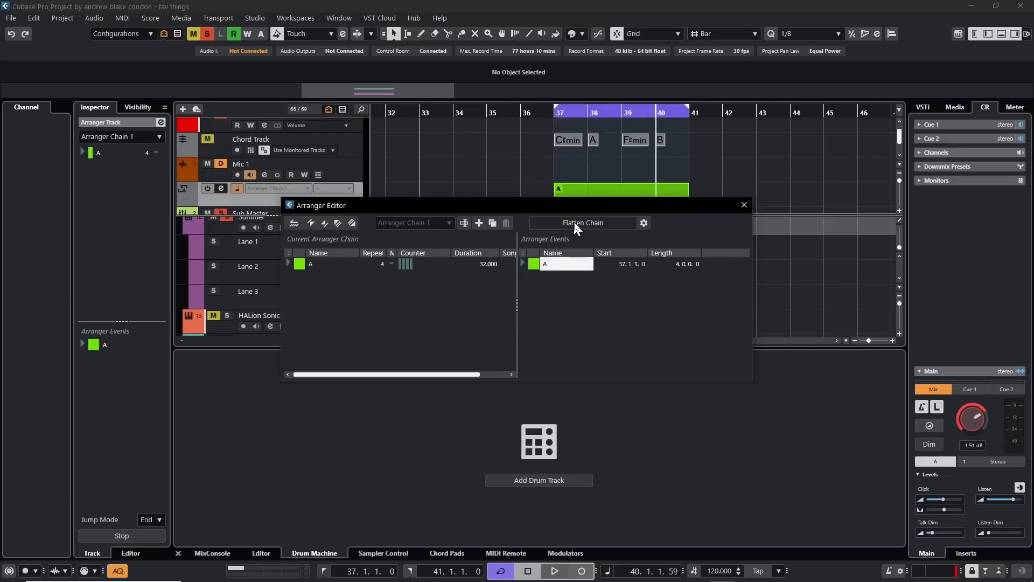
left_click(575, 223)
left_click(743, 205)
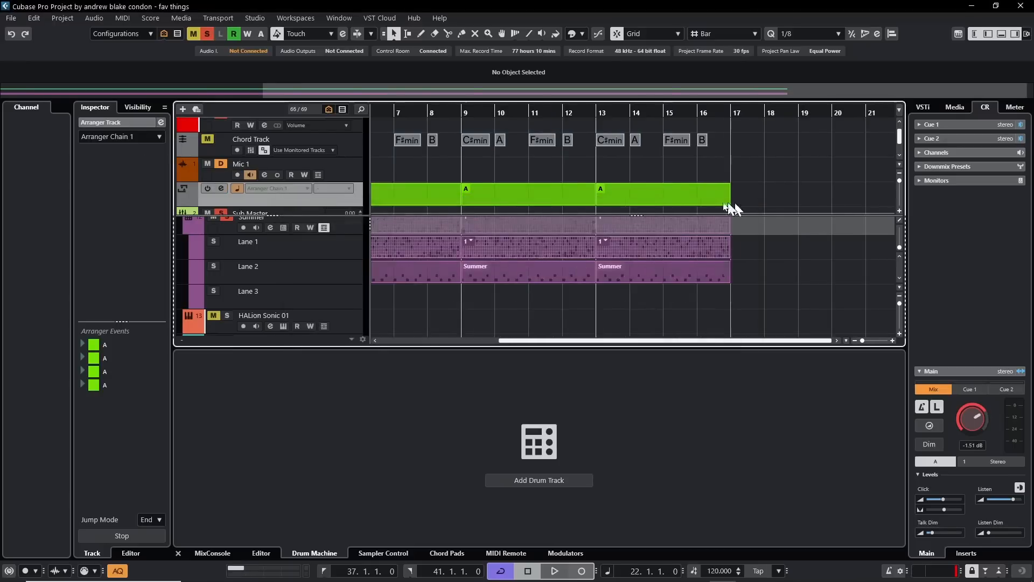
Open the bar 1 pattern part on Lane 1 in the Pattern Editor and look through its available patterns
key("shift+f")
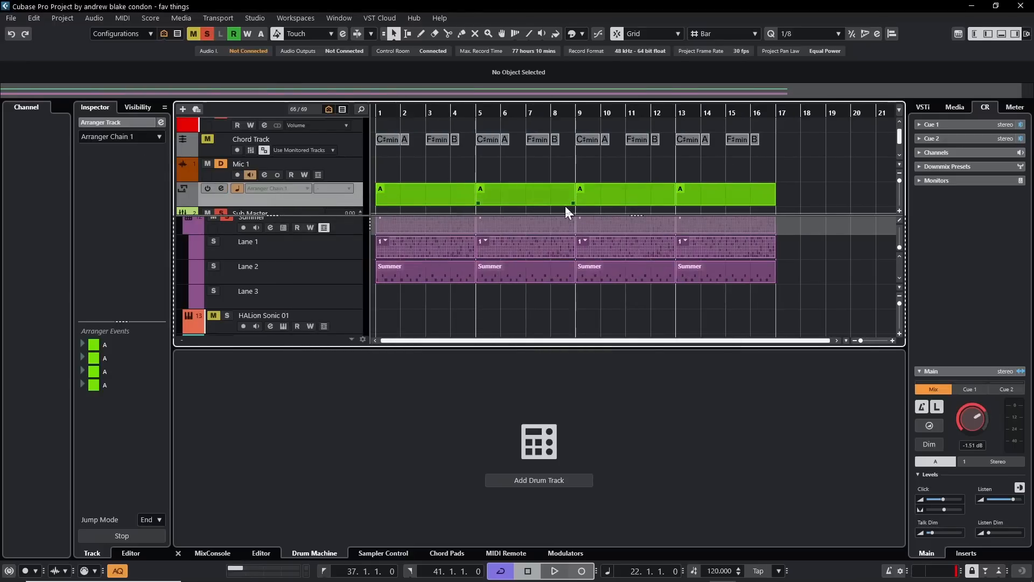
double_click(431, 245)
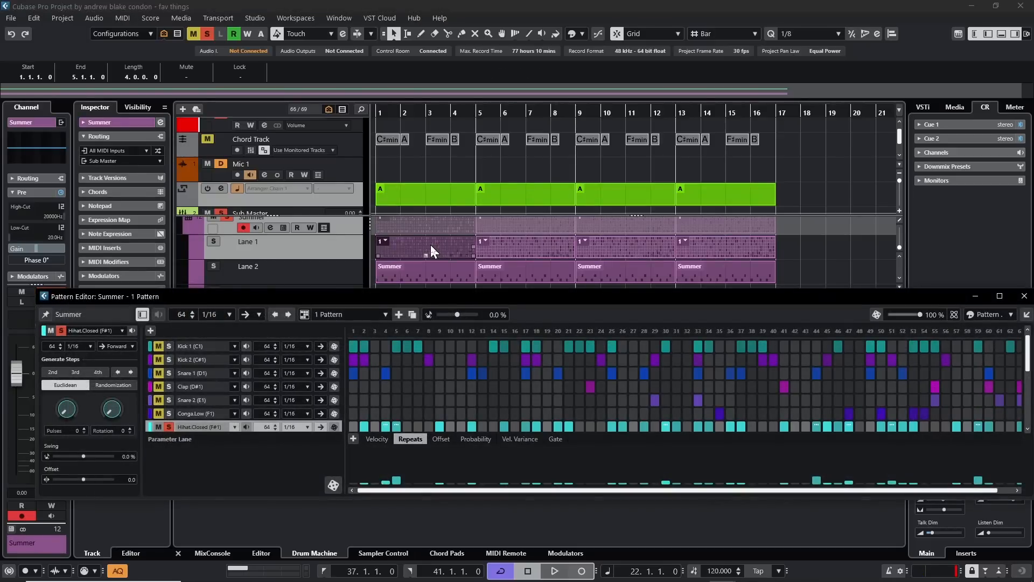
left_click(337, 313)
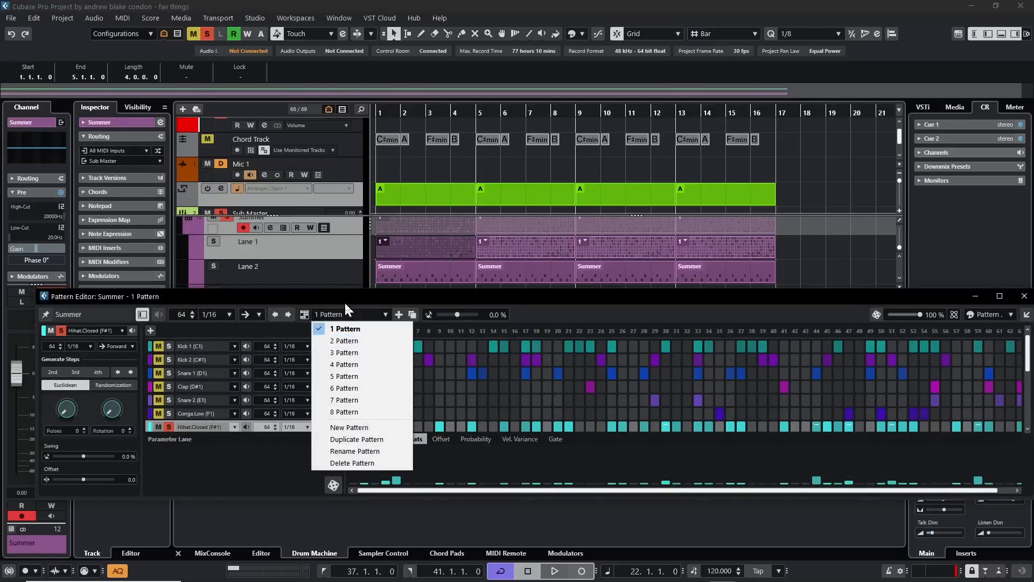
left_click(405, 249)
Assign 2 Pattern, 3 Pattern and 4 Pattern to the Lane 1 parts at bars 5, 9 and 13 respectively
left_click(529, 244)
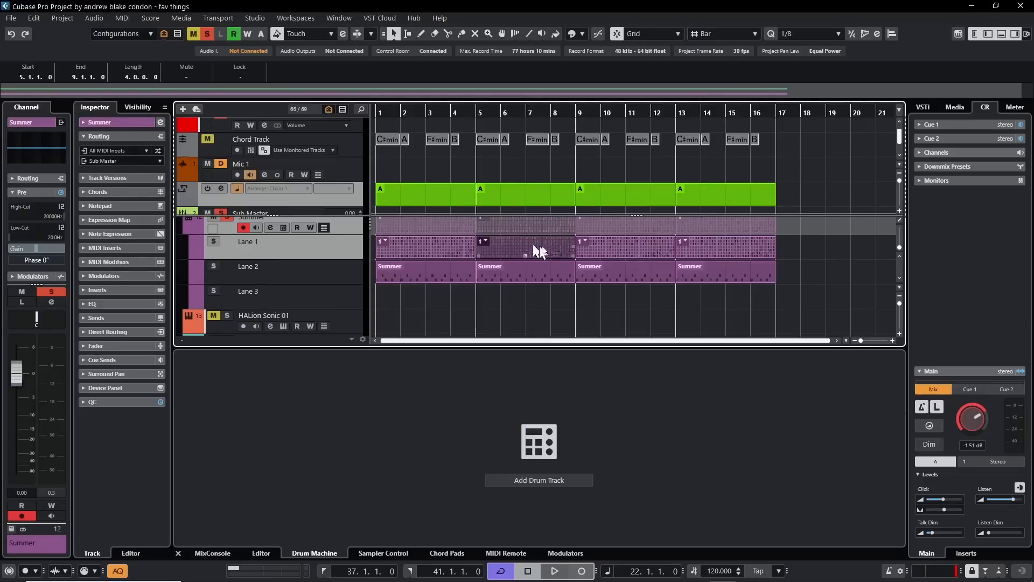
left_click(625, 243)
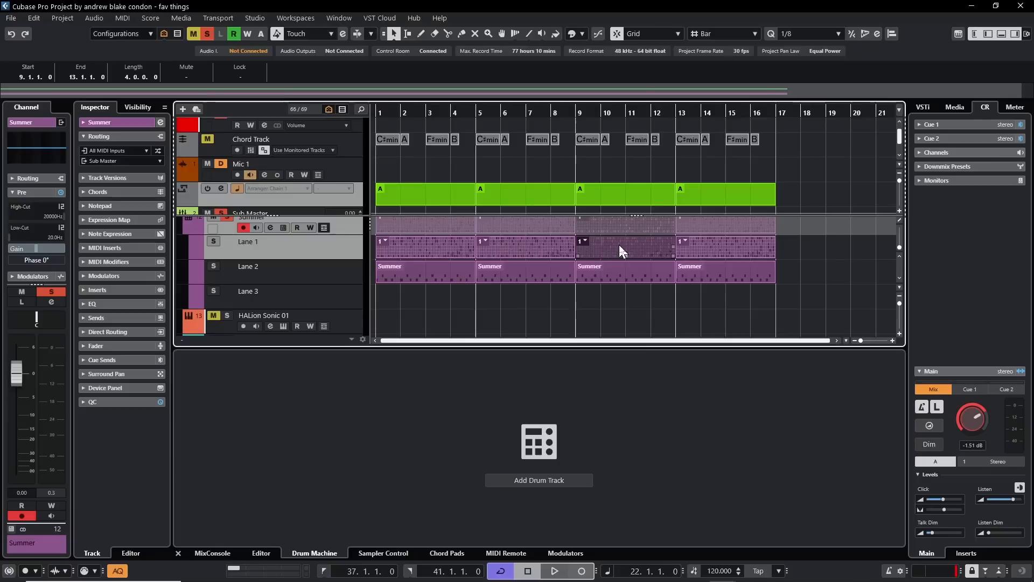
left_click(484, 243)
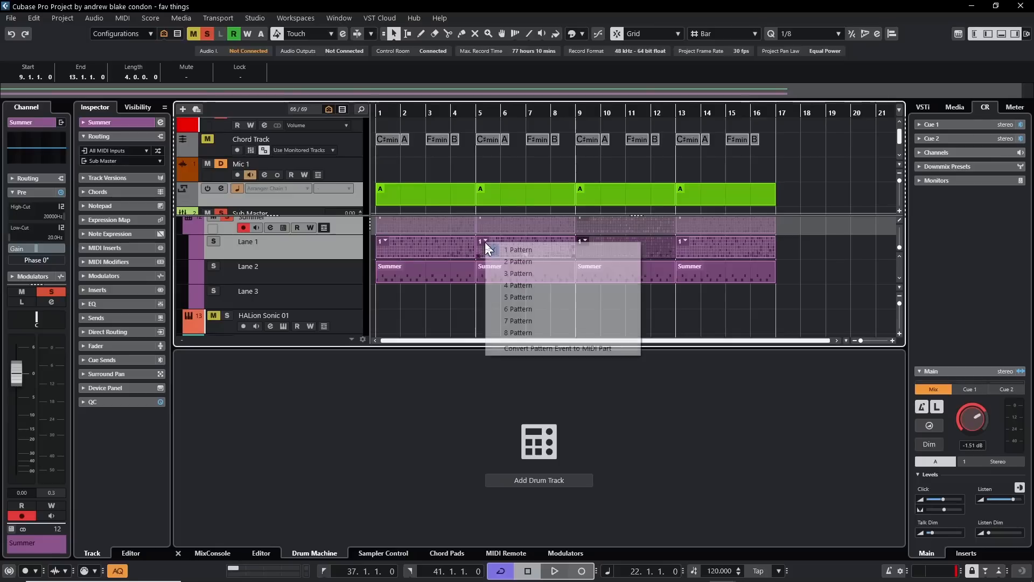
left_click(542, 265)
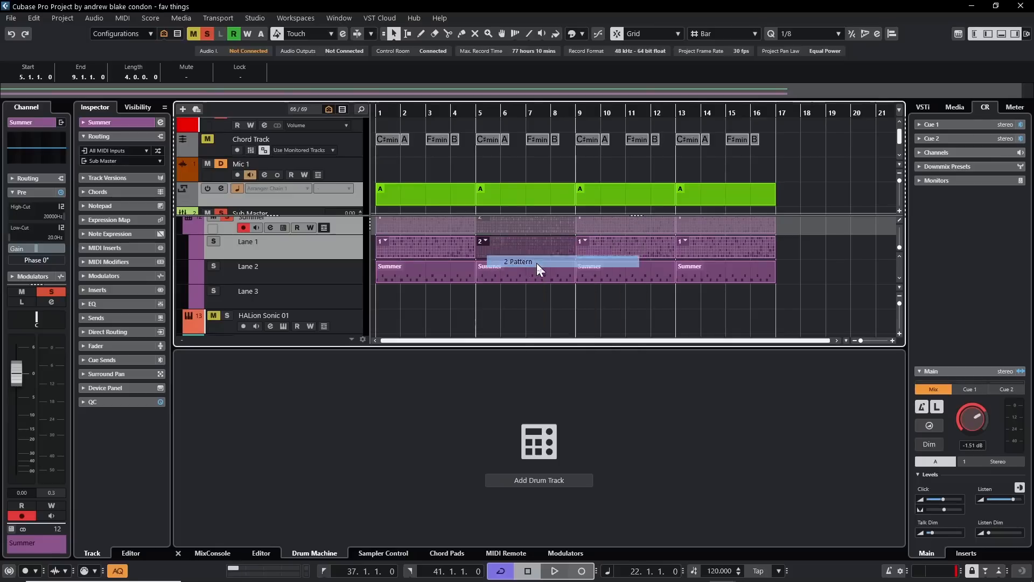
left_click(618, 248)
left_click(583, 243)
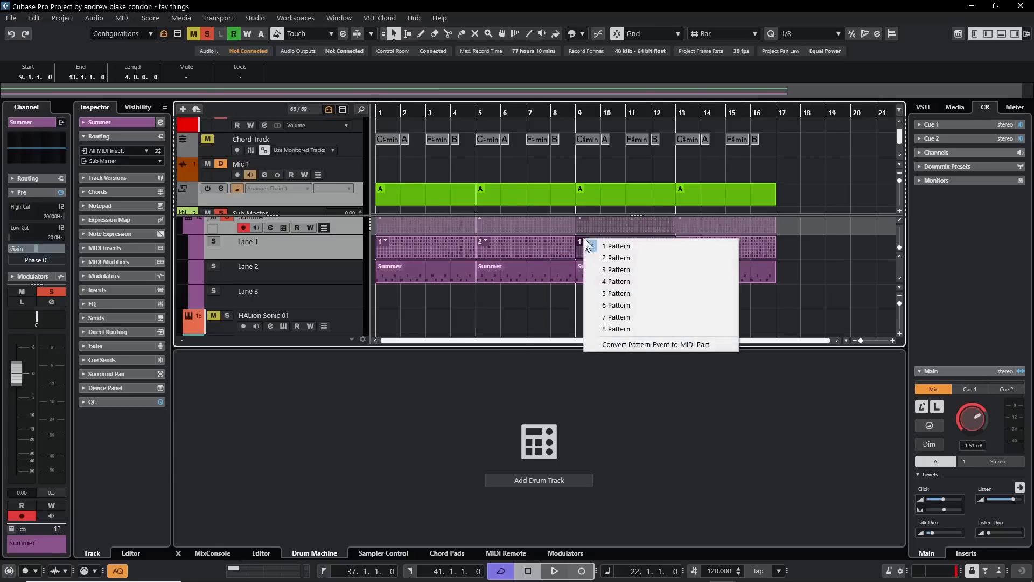
left_click(623, 280)
left_click(733, 244)
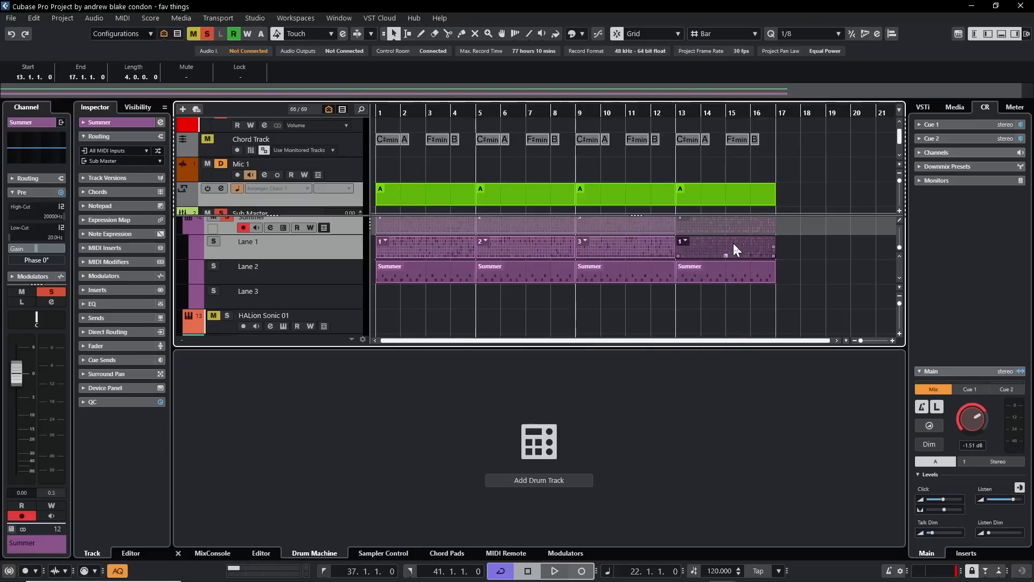
left_click(685, 242)
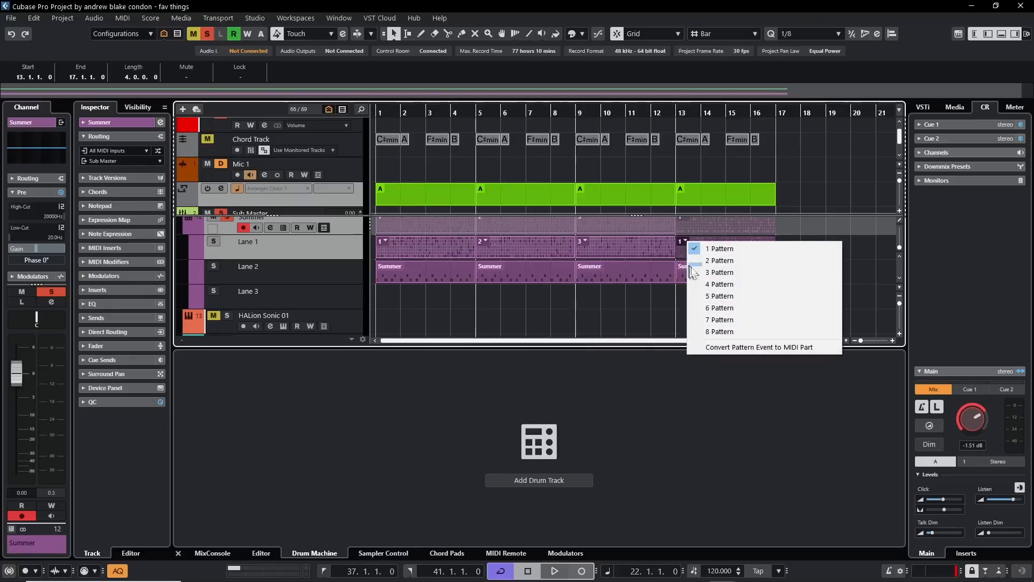
left_click(728, 284)
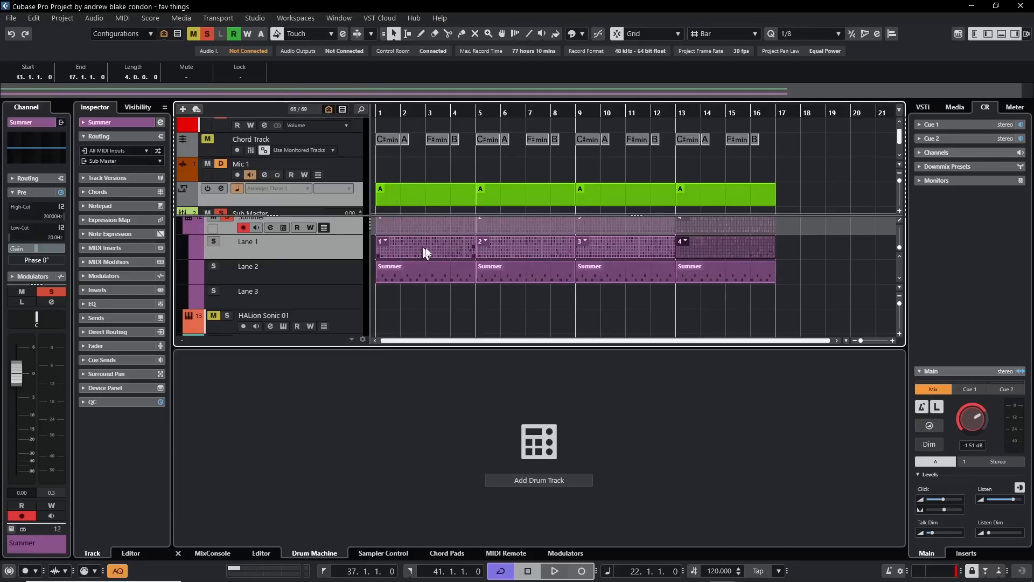
Open the Lane 1 parts at bars 5, 9 and 13 in the Pattern Editor to compare their patterns
double_click(553, 248)
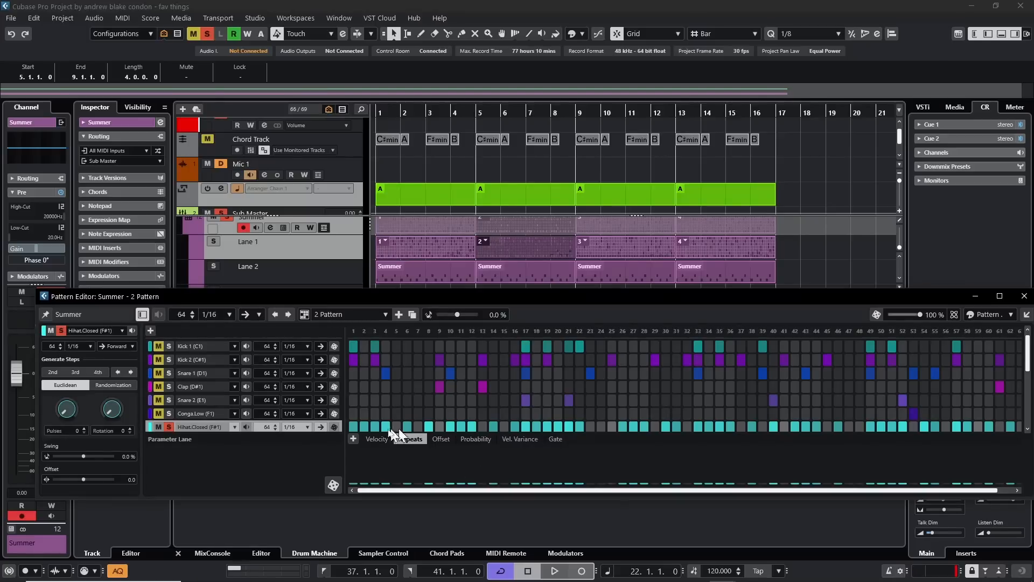
left_click(619, 244)
double_click(619, 244)
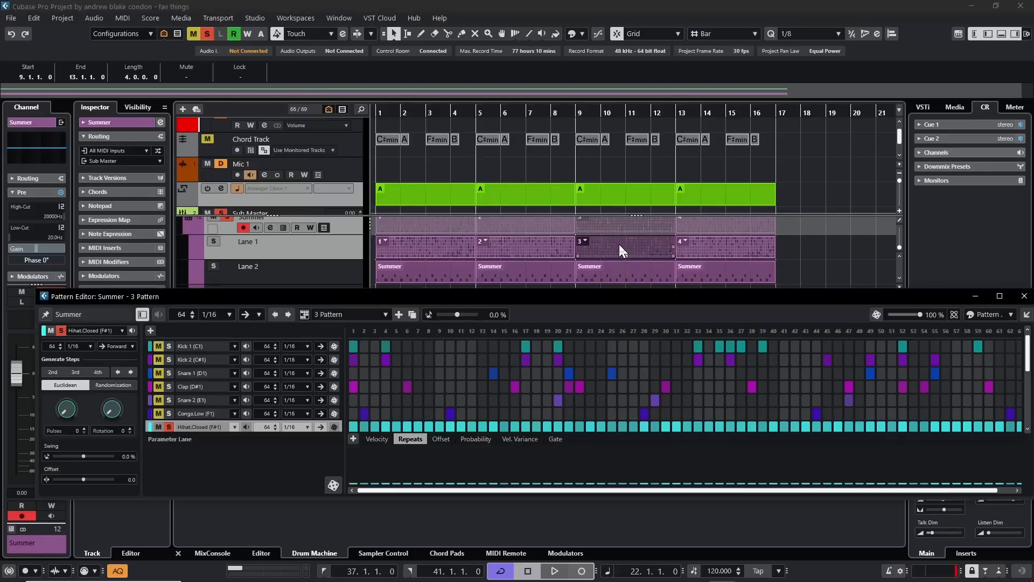
left_click(709, 250)
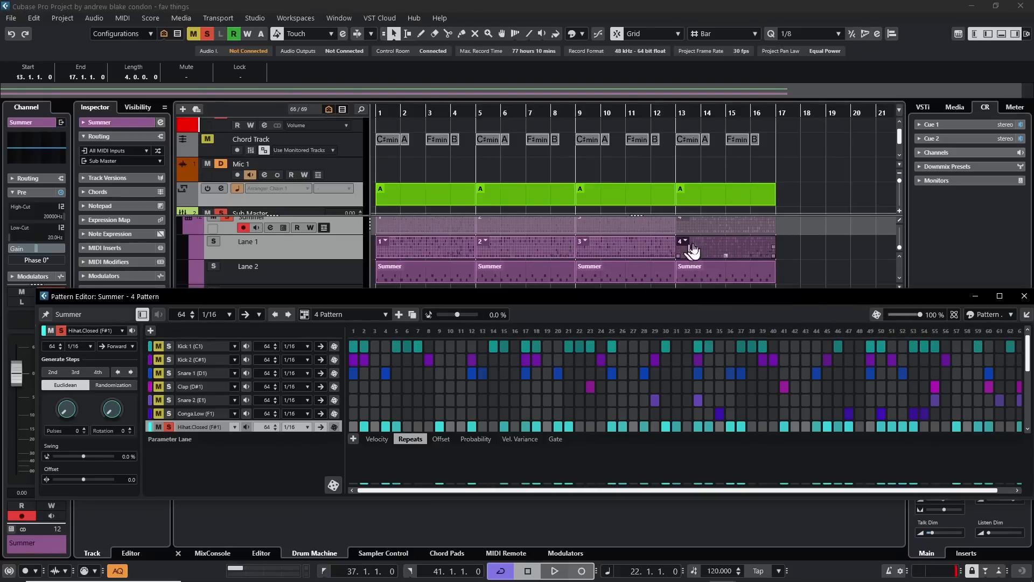
Select the bar 1 pattern part and play the arrangement with the cycle covering bars 1 to 17
left_click(449, 245)
key("space")
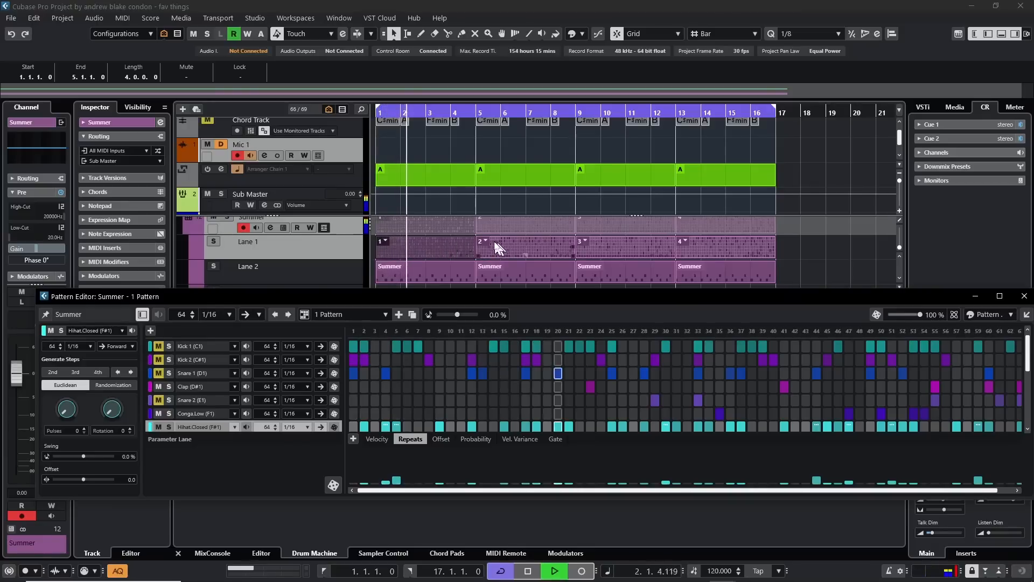
Set the pre-gain of the Nexus 01 02 track to about -24 dB while the arrangement plays, and duplicate that track
key("space")
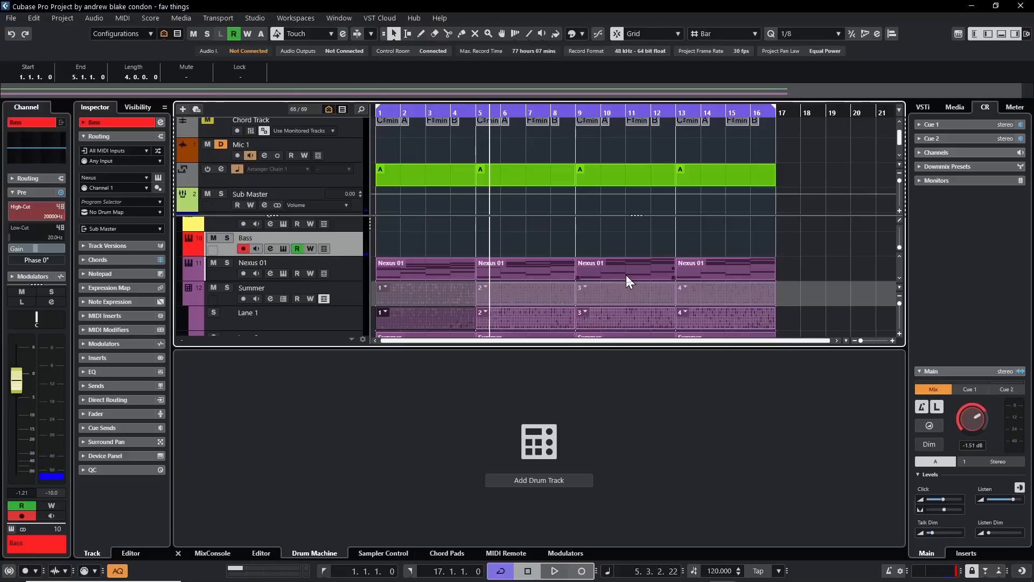
key("KP_Multiply")
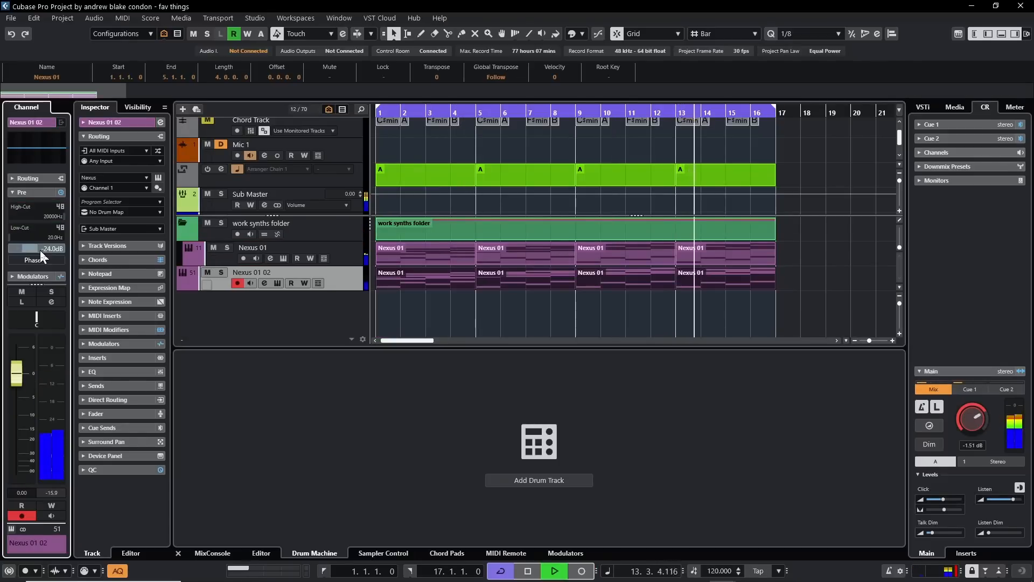
scroll(40, 250, "up", 1)
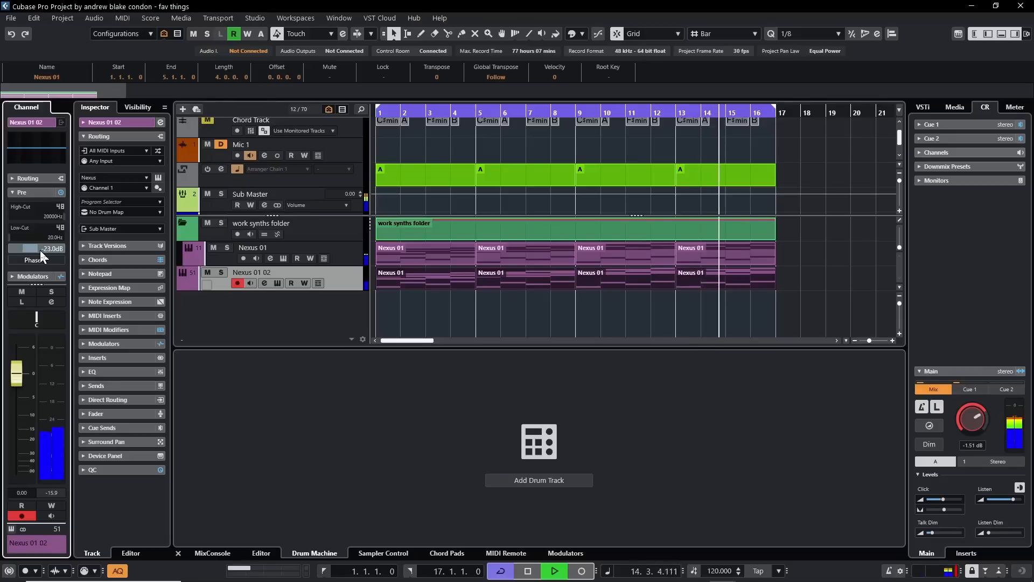
scroll(40, 249, "down", 1)
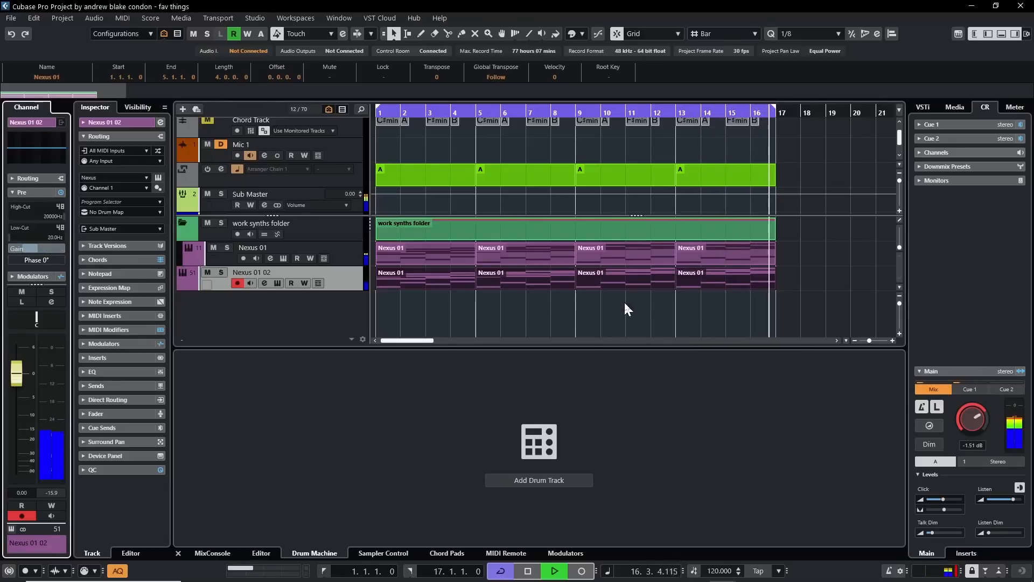
key("ctrl+shift+d")
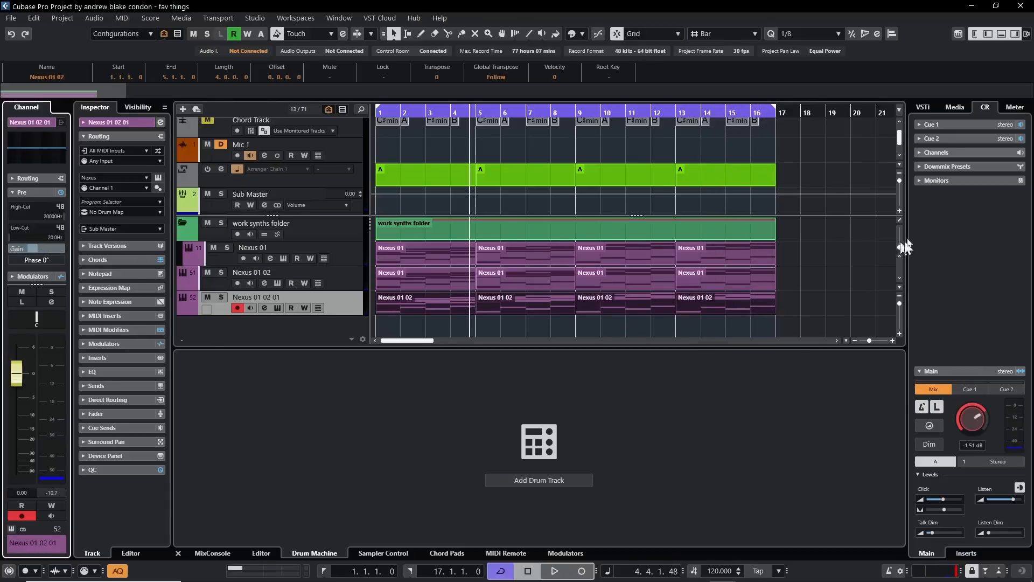
Close the Drum Machine area, browse Loops & Samples to the Bloom collection and preview the In The End Harmony_01 and Harmony_02 vocals
left_click(954, 106)
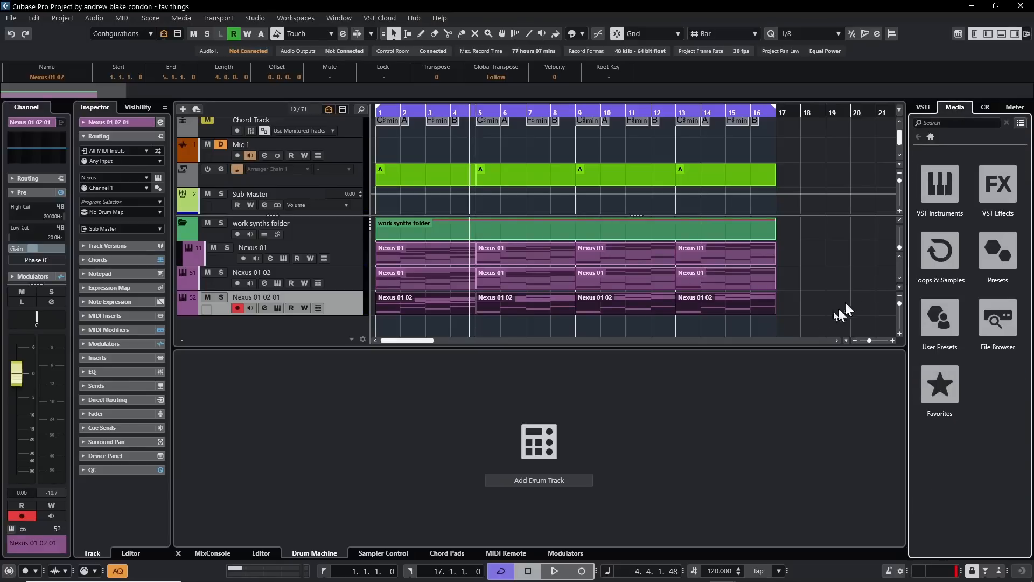
key("ctrl+alt+b")
left_click(946, 255)
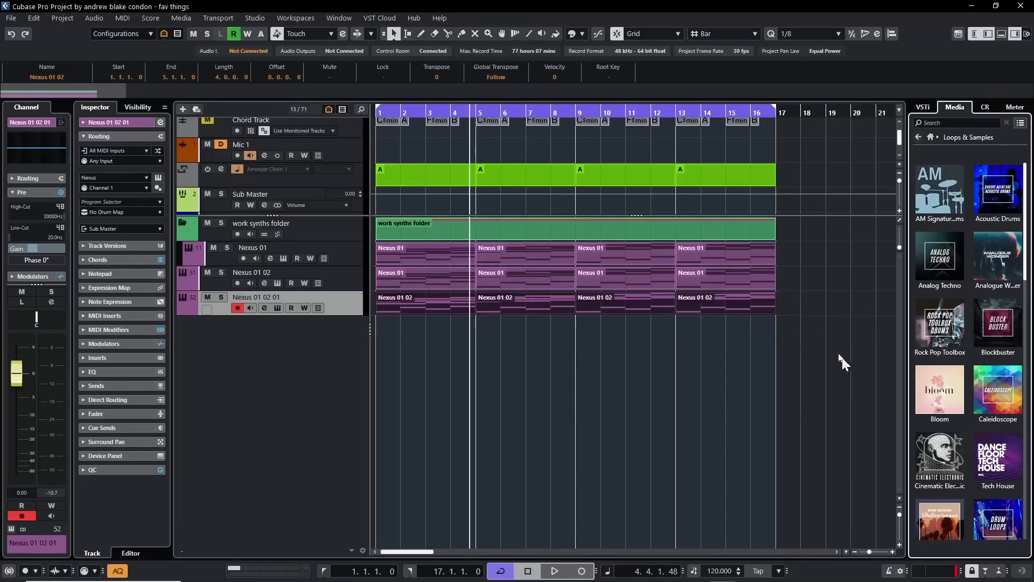
left_click(831, 305)
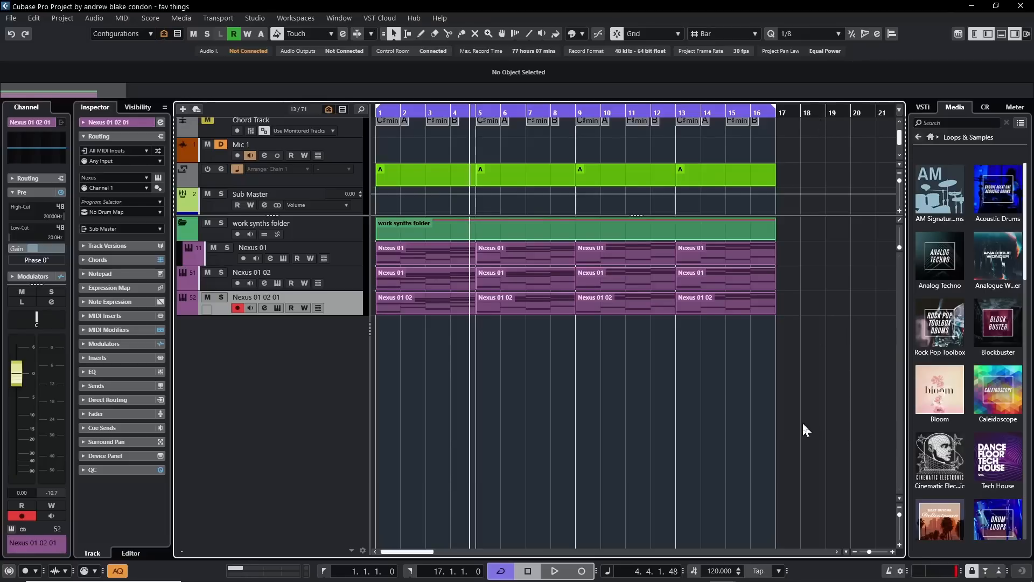
left_click(938, 407)
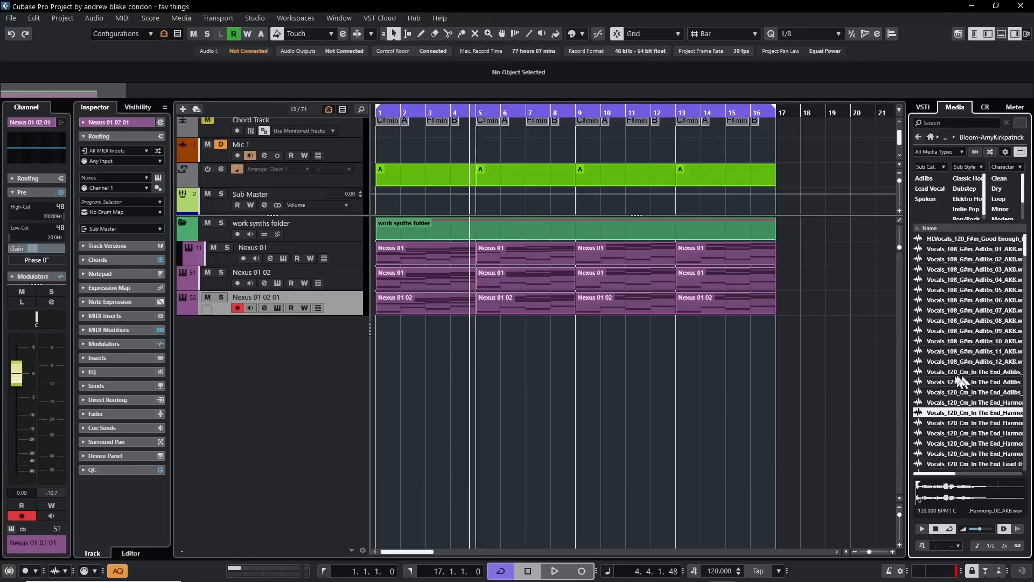
left_click(946, 404)
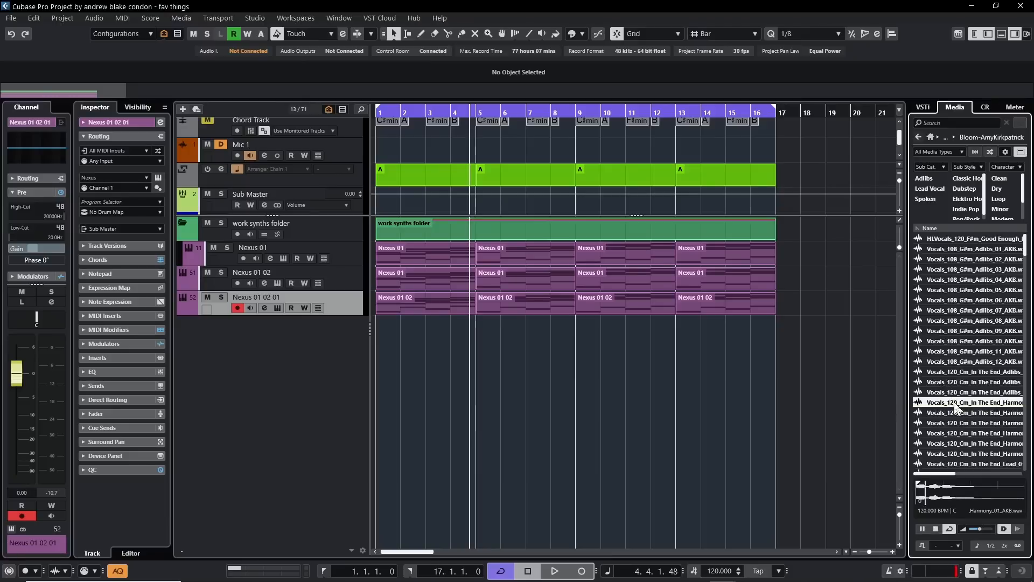
left_click(960, 412)
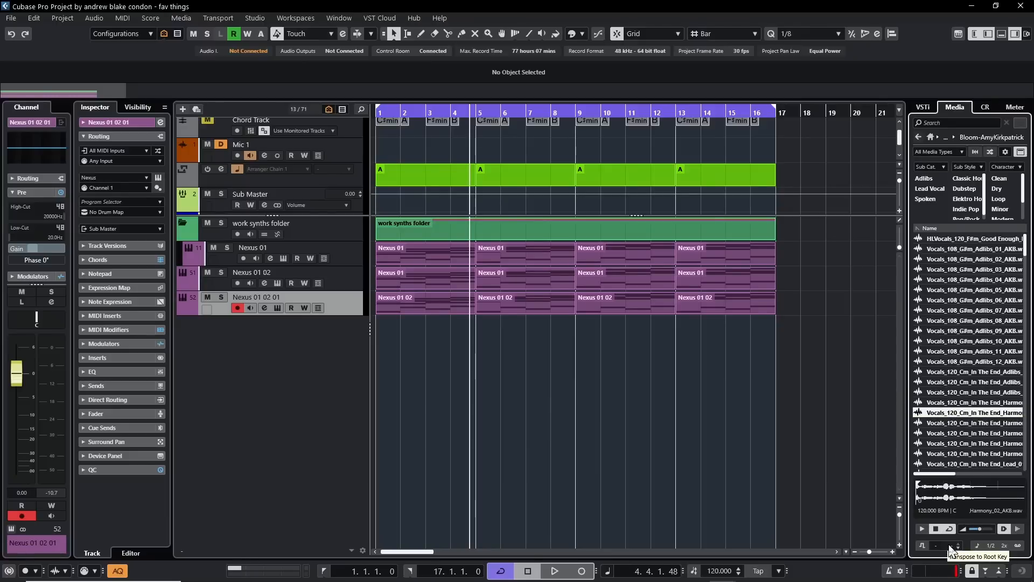
Show the Chord Track's scales to check the project key, and hide them again
scroll(349, 157, "up", 2)
left_click(349, 157)
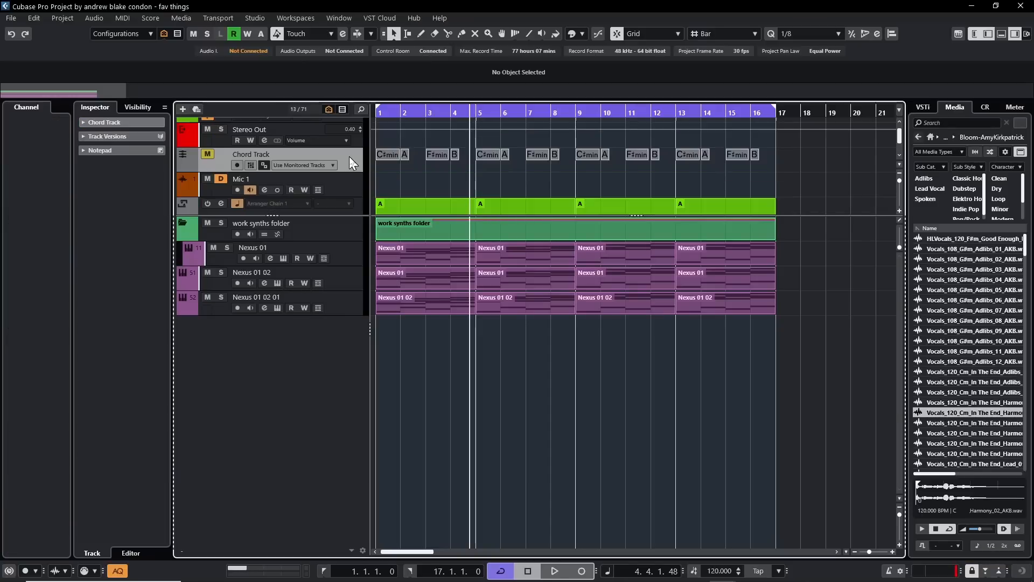
left_click(251, 164)
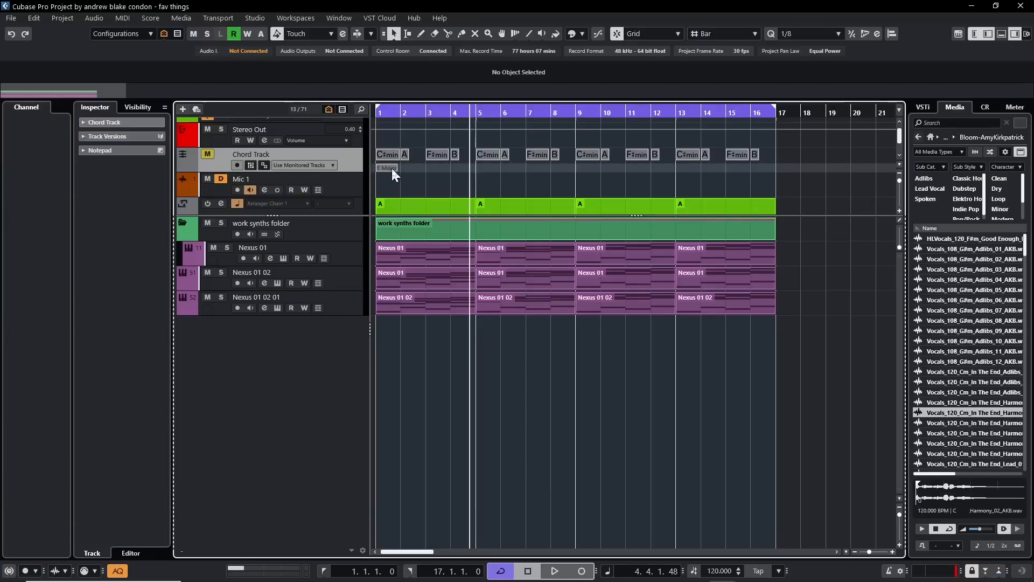
left_click(251, 165)
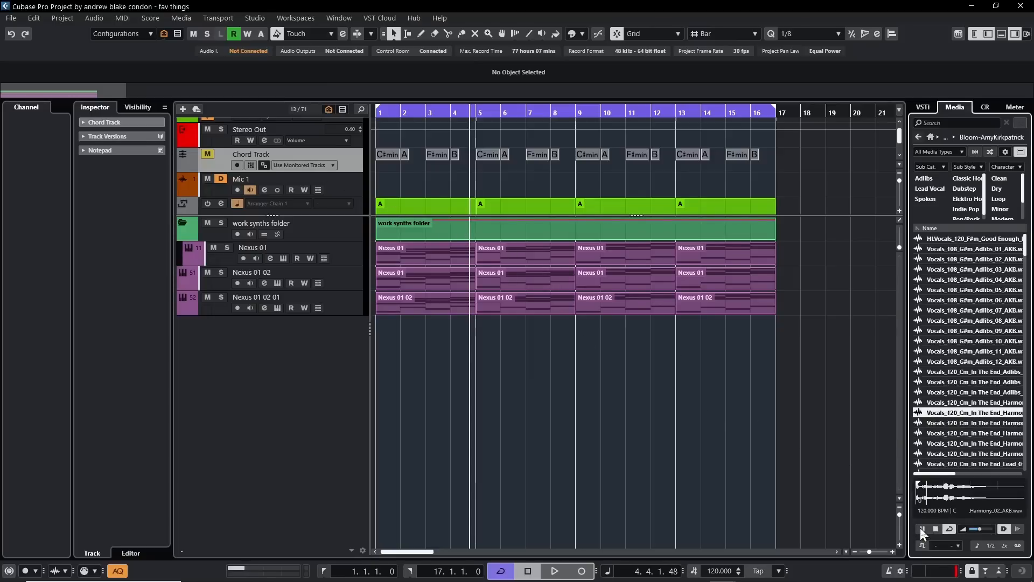
Set the media browser's transpose root key to C# and preview the Harmony_02 vocal in that key
left_click(951, 546)
left_click(952, 546)
left_click(953, 545)
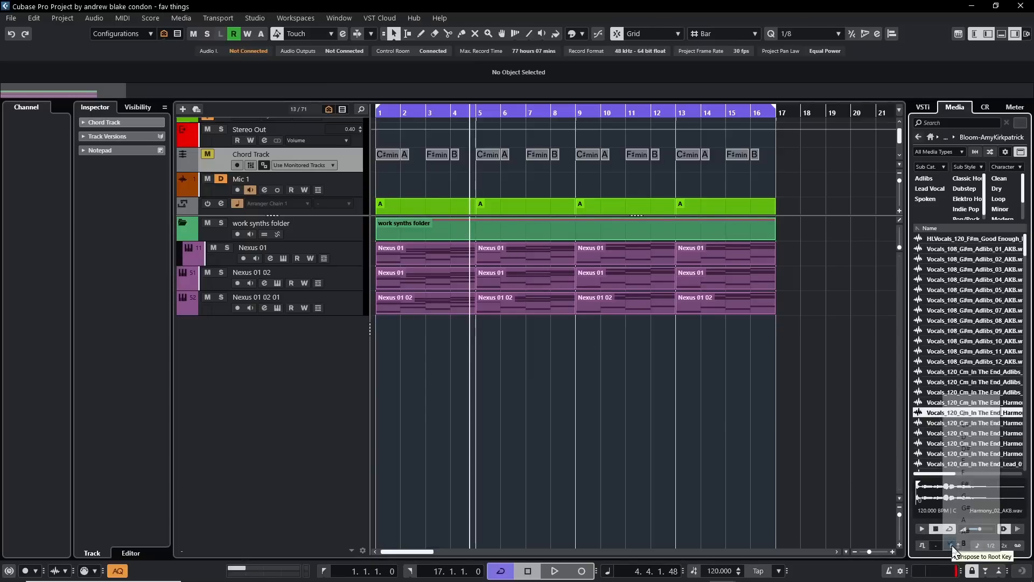
left_click(953, 544)
left_click(922, 529)
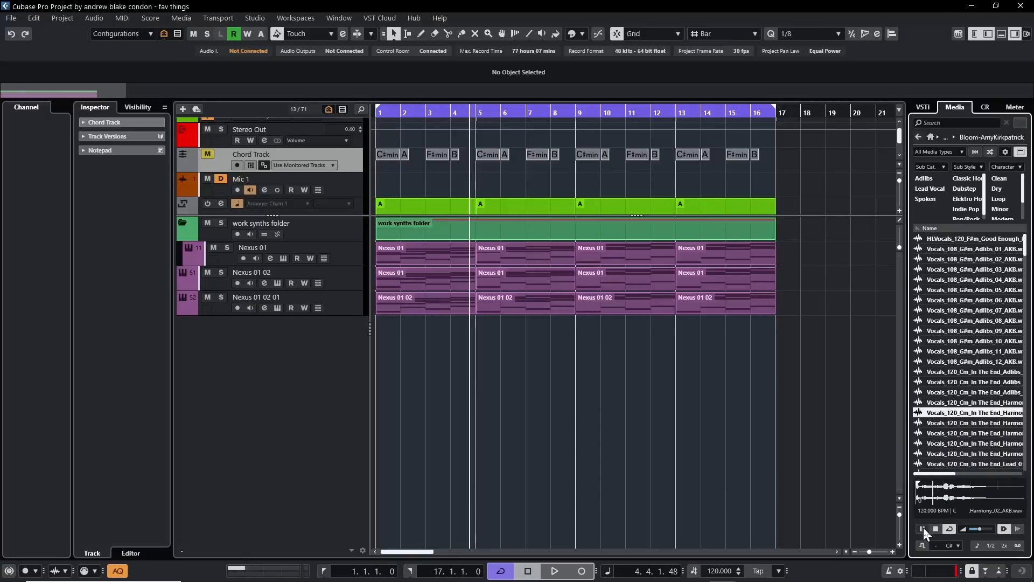
left_click(921, 529)
Audition several adlib and vocal samples throughout the Bloom sample list
left_click(946, 353)
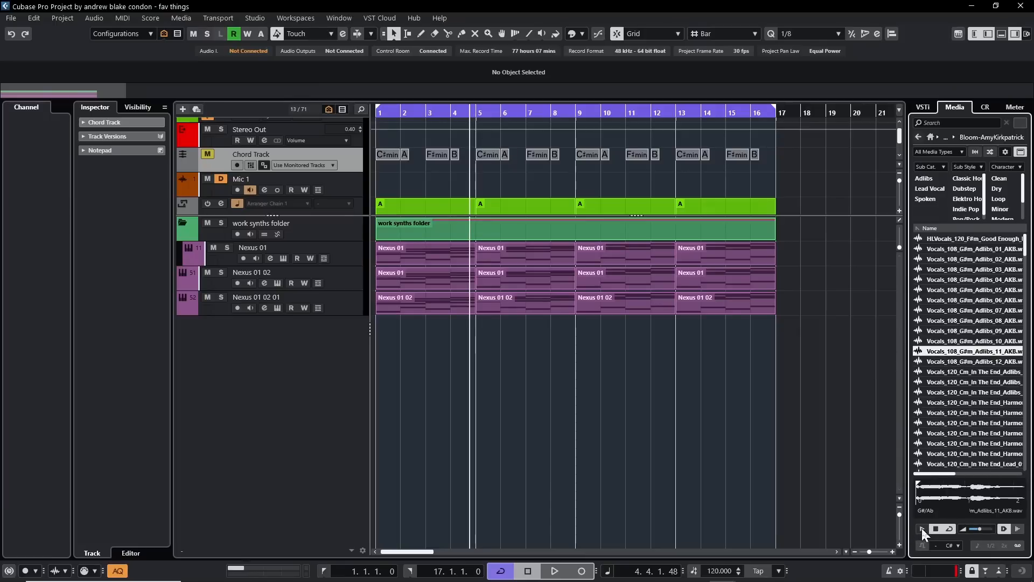
left_click(922, 528)
scroll(968, 390, "down", 10)
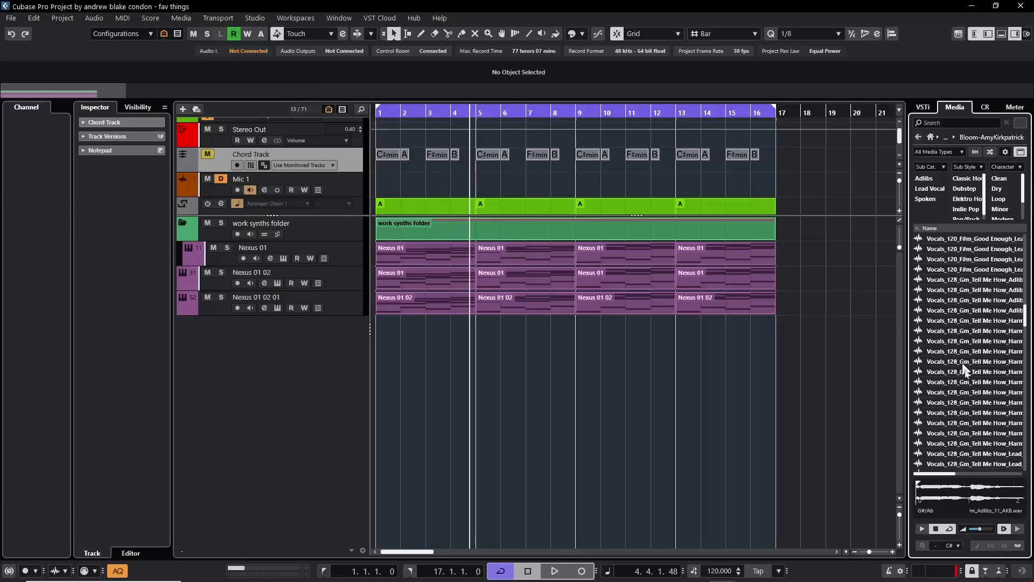
left_click(960, 302)
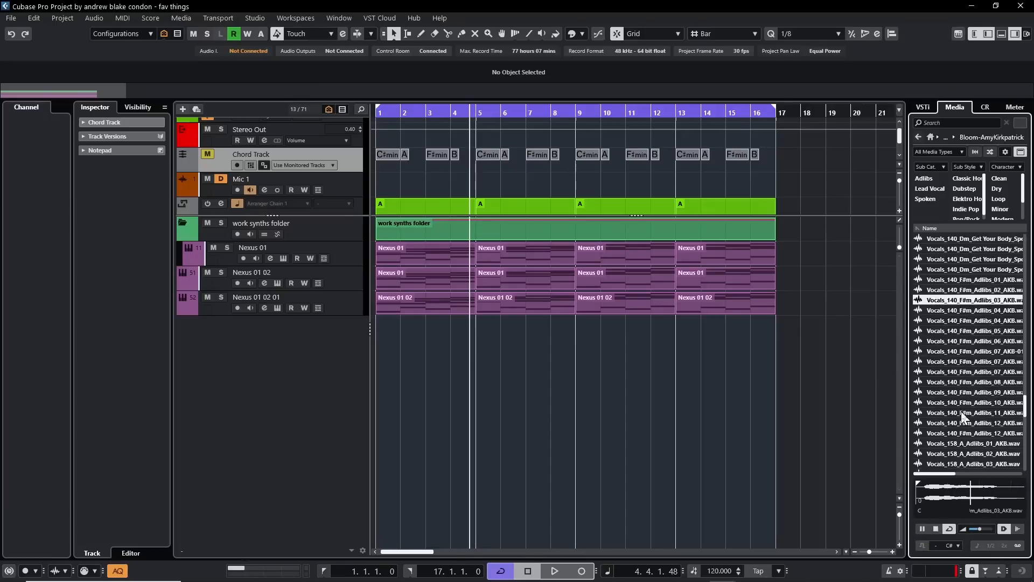
scroll(961, 411, "down", 10)
left_click(958, 391)
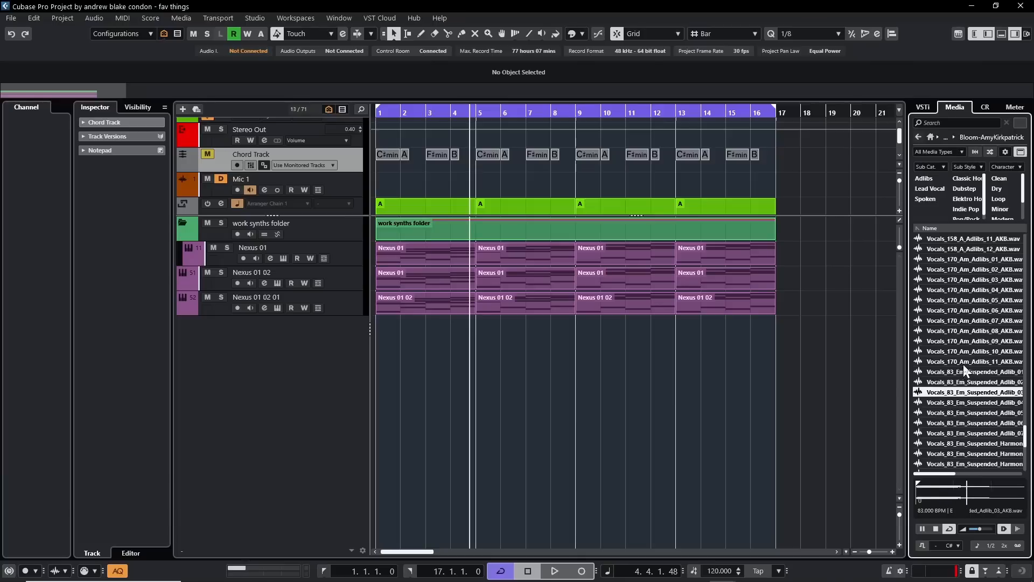
left_click(962, 361)
scroll(969, 345, "up", 10)
Place Lead_18 at bar 5 on a new audio track, Lead_19 at bar 9, 140_Cm_Adlibs_03 at bar 13 and Lead_22 at bar 1
left_click(977, 321)
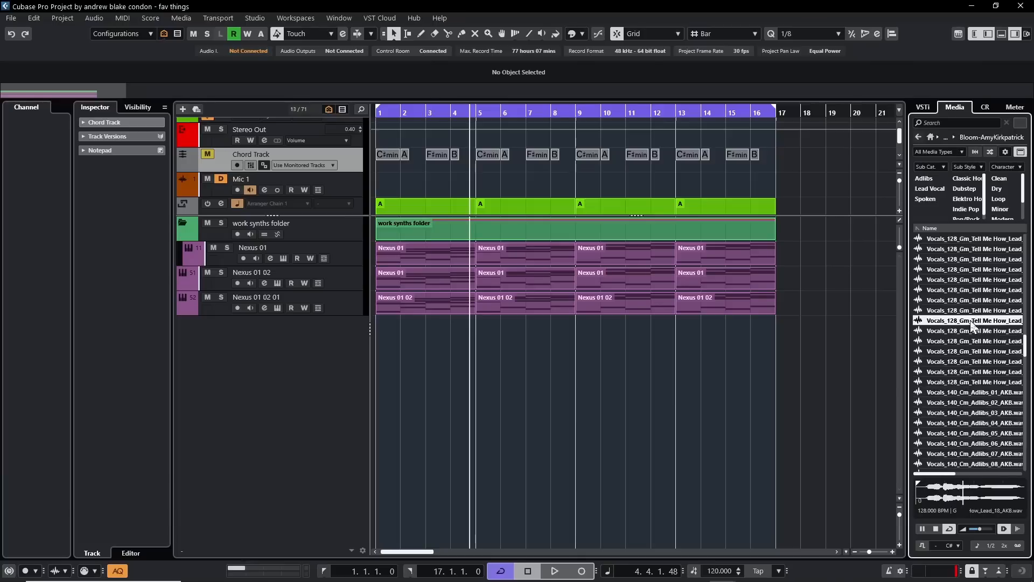
double_click(964, 322)
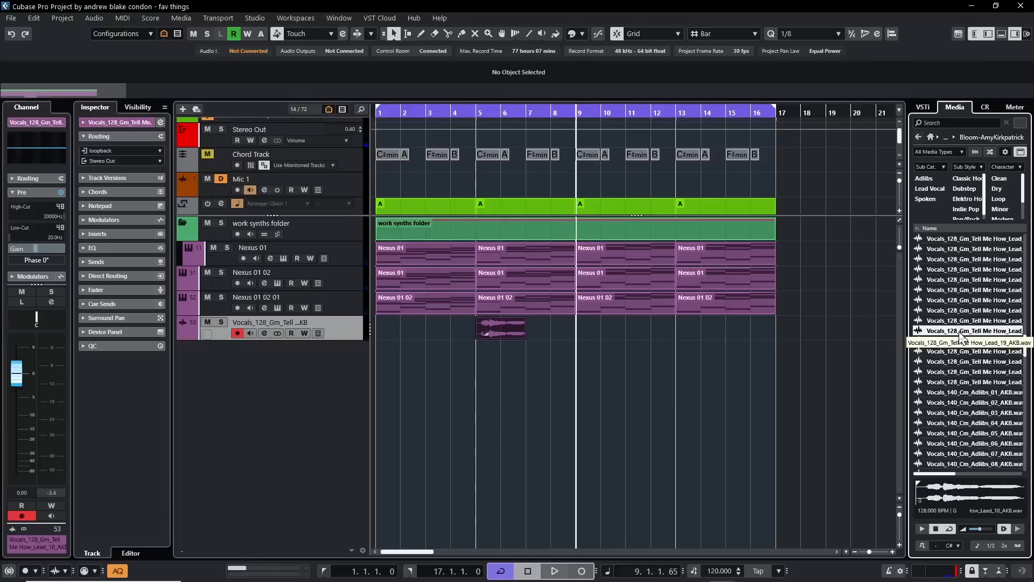
left_click_drag(962, 332, 596, 330)
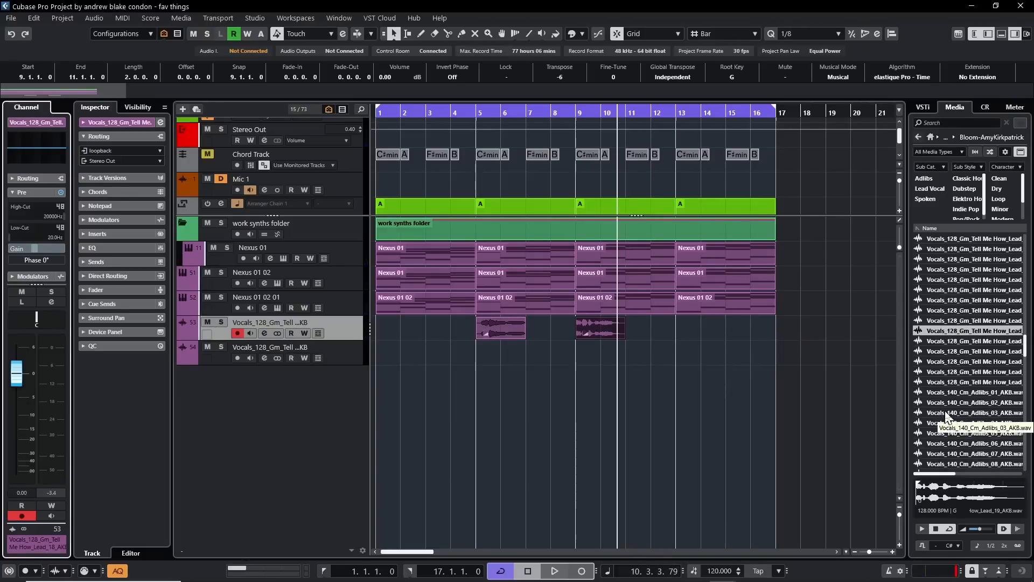
left_click_drag(947, 418, 692, 334)
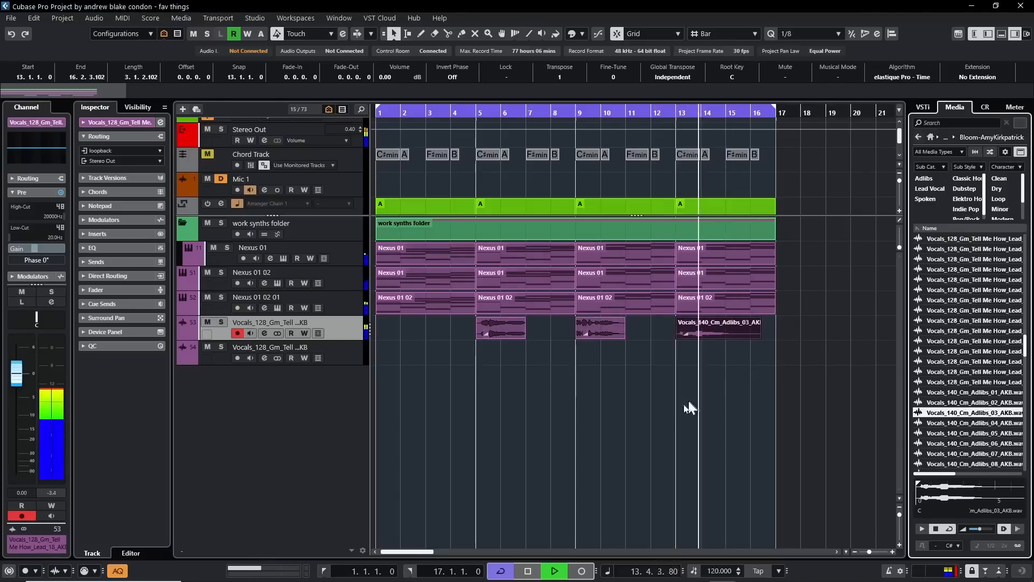
key("space")
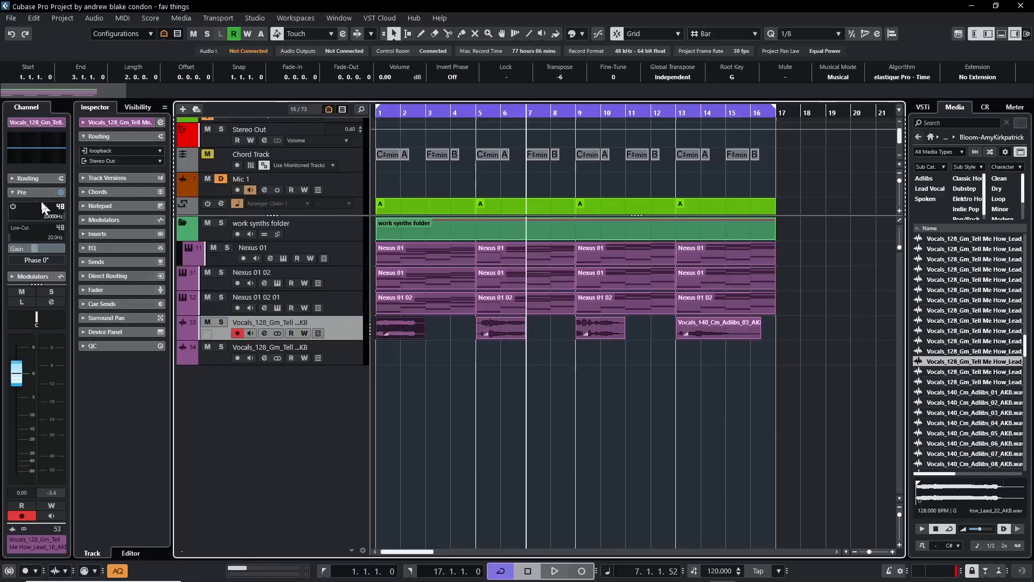
Insert VocalChain on the vocal track and load its Broken Radio Vocal preset
left_click(119, 233)
left_click(128, 219)
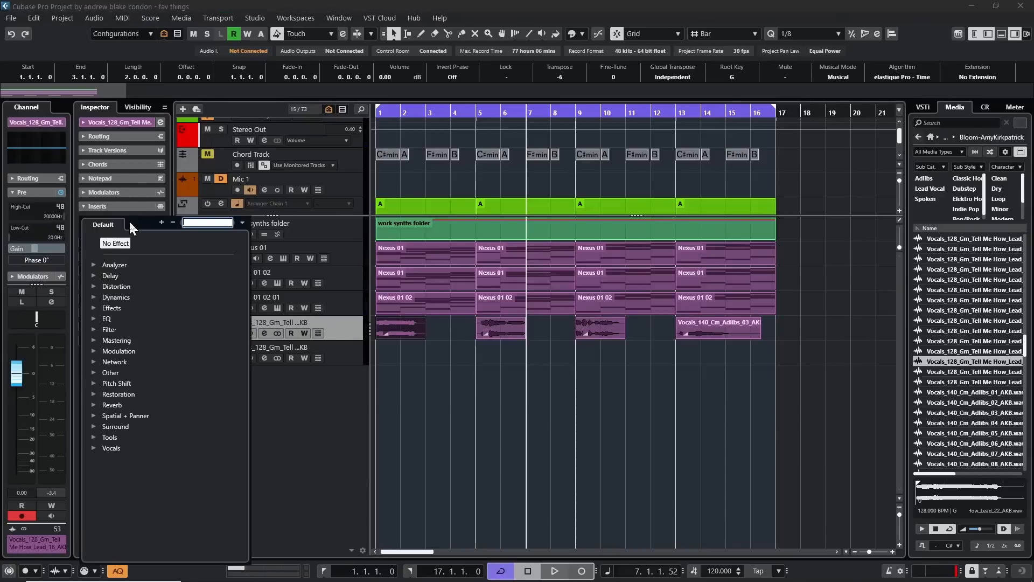
type("vocal")
double_click(139, 308)
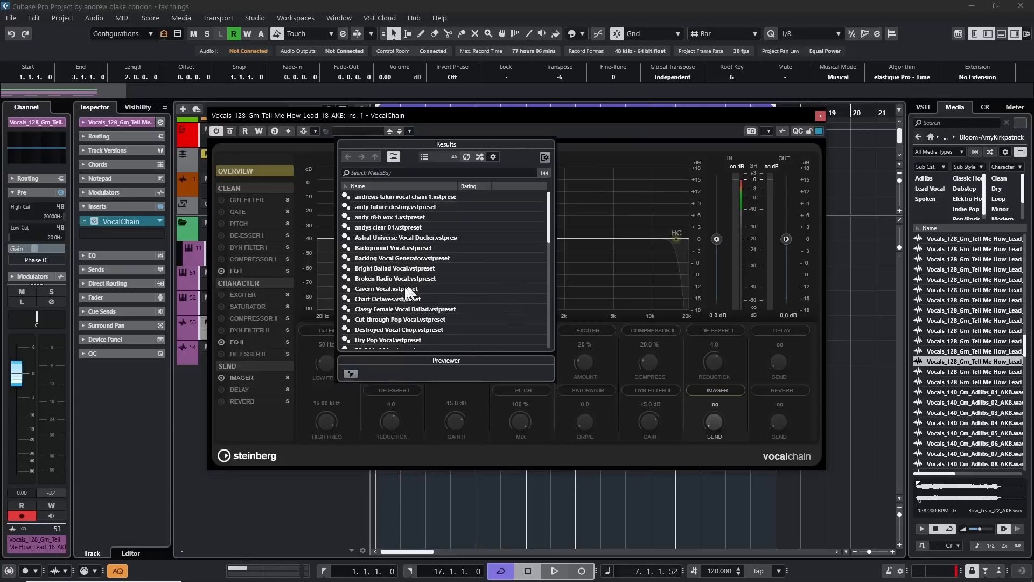
left_click(376, 279)
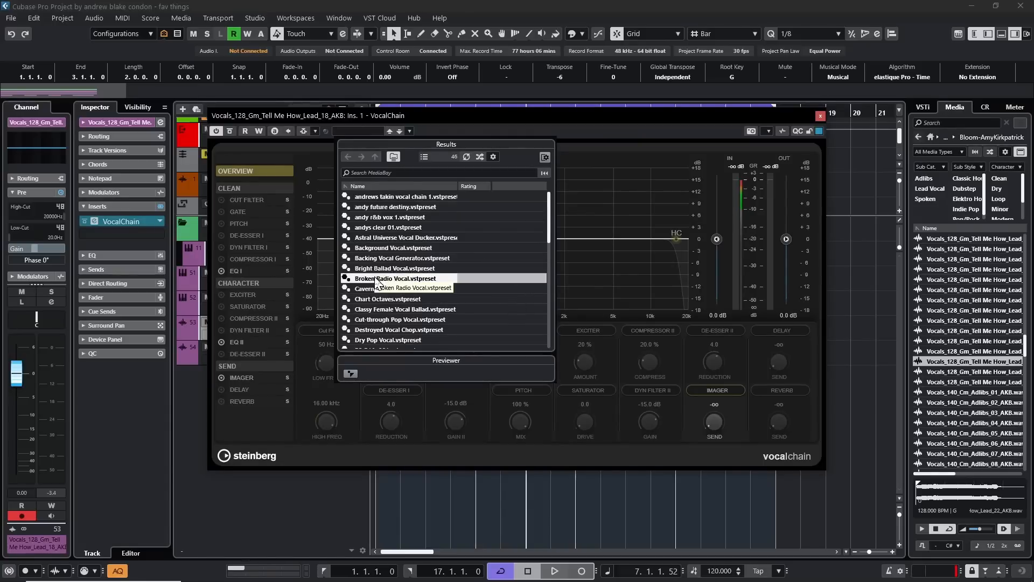
double_click(375, 278)
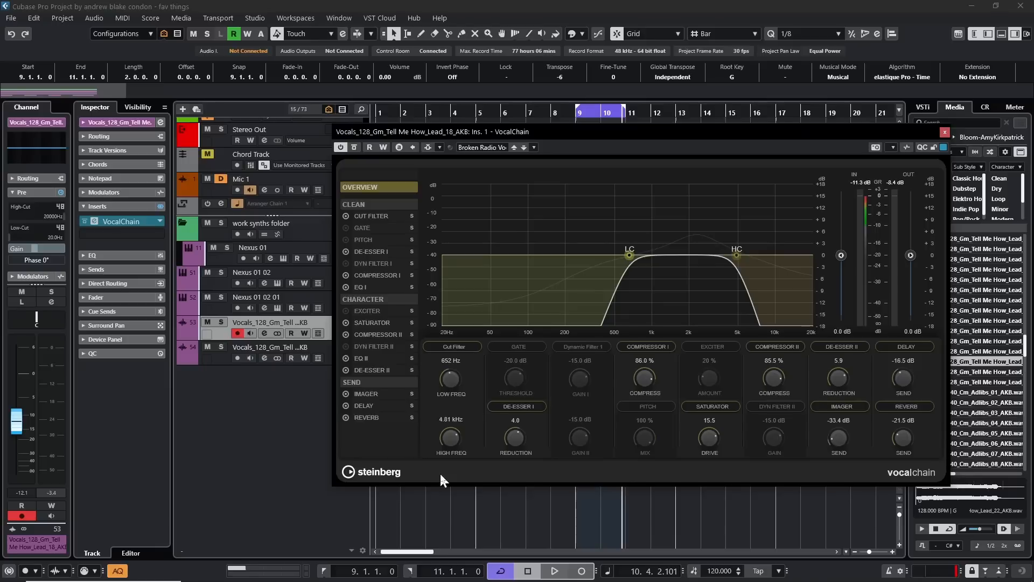
Set VocalChain's delay to Ping-Pong synced at 1/4 with the filter bank on, send at -6.7 dB and ducker amount at 67%
left_click(360, 402)
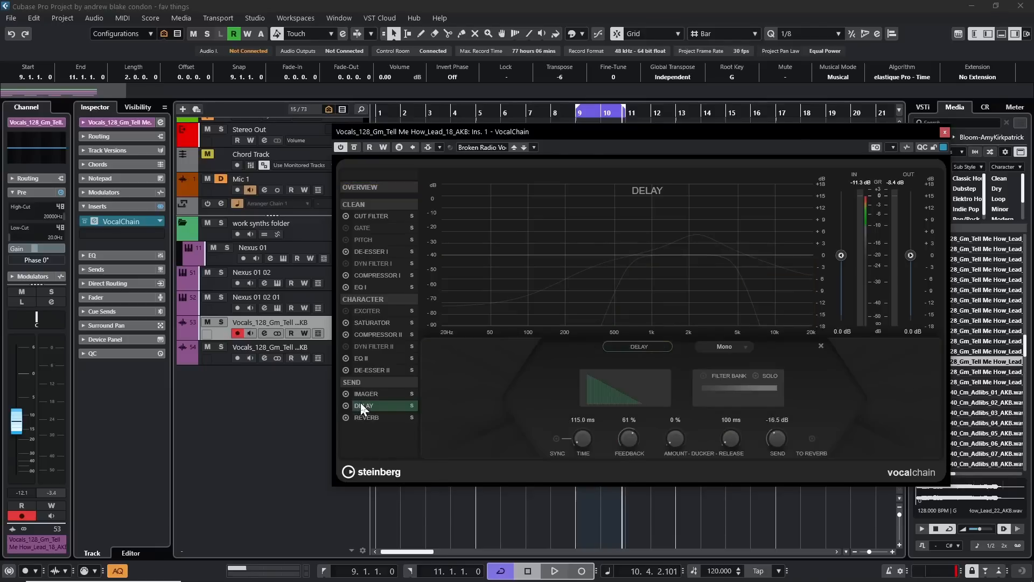
left_click(724, 346)
left_click(729, 383)
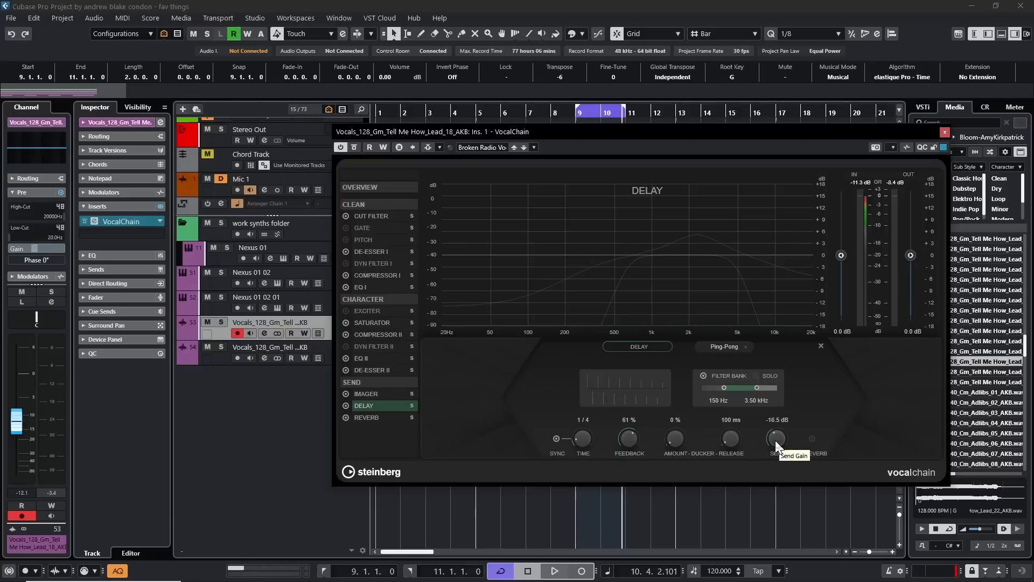
key("space")
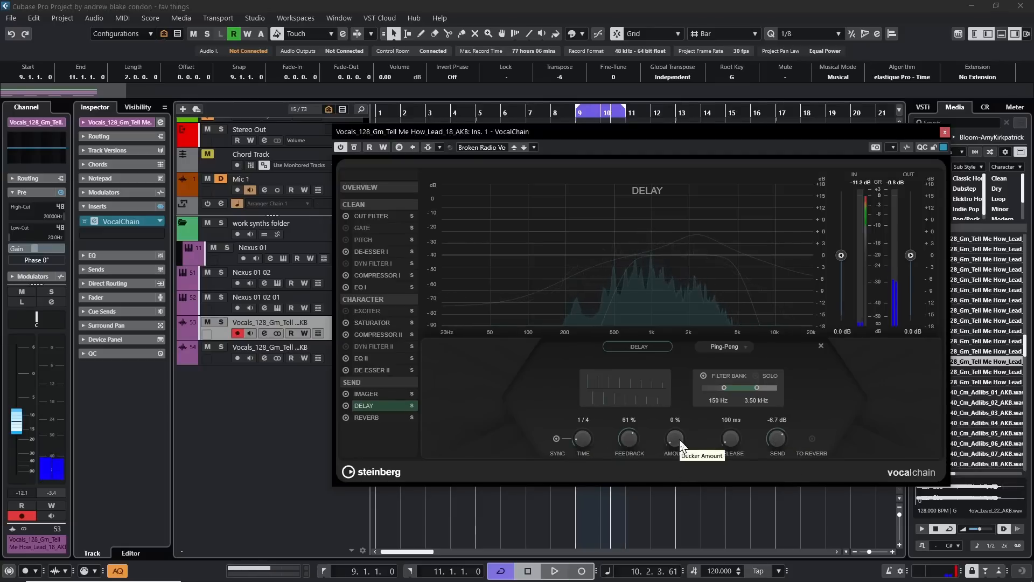
left_click_drag(679, 438, 679, 394)
key("space")
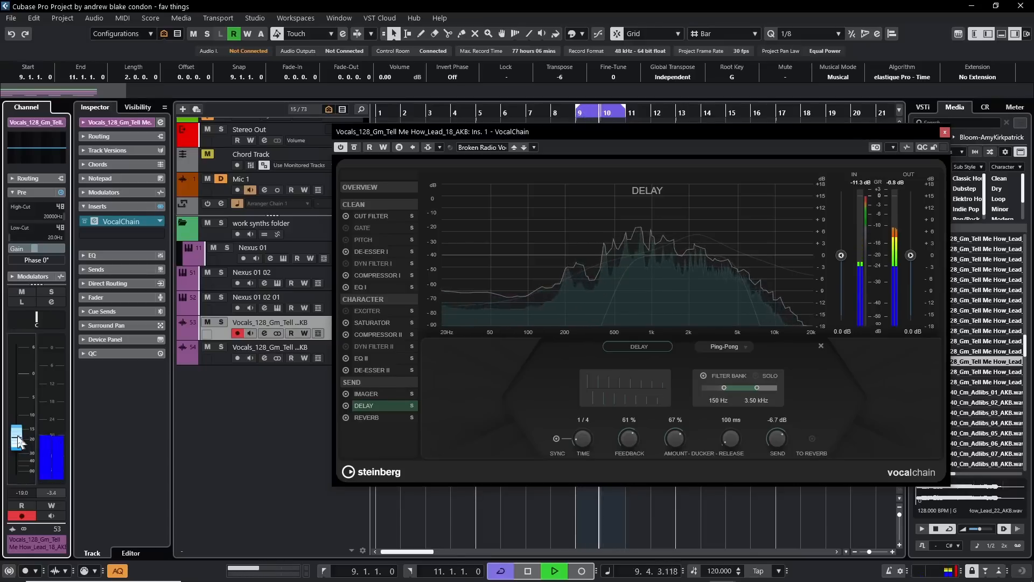
Set VocalChain's reverb type to Lush Pop, enable its filter bank and play the vocal
left_click(367, 417)
left_click(722, 347)
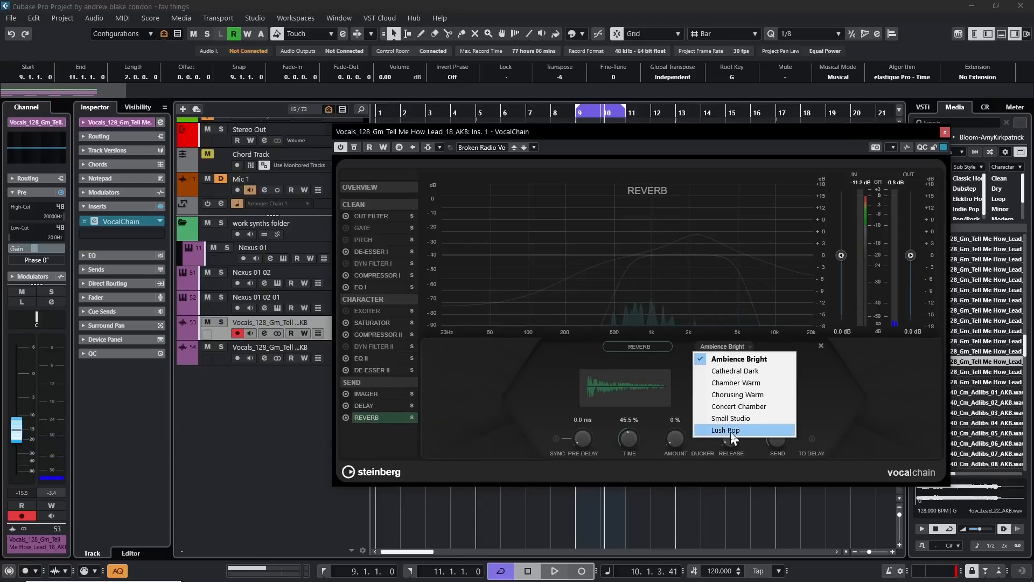
left_click(729, 432)
left_click(703, 376)
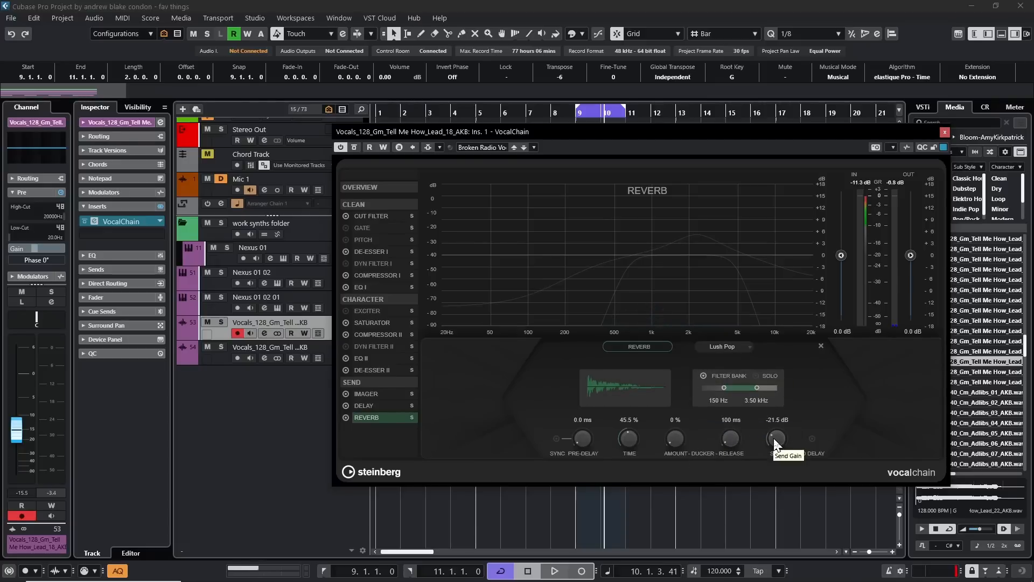
key("space")
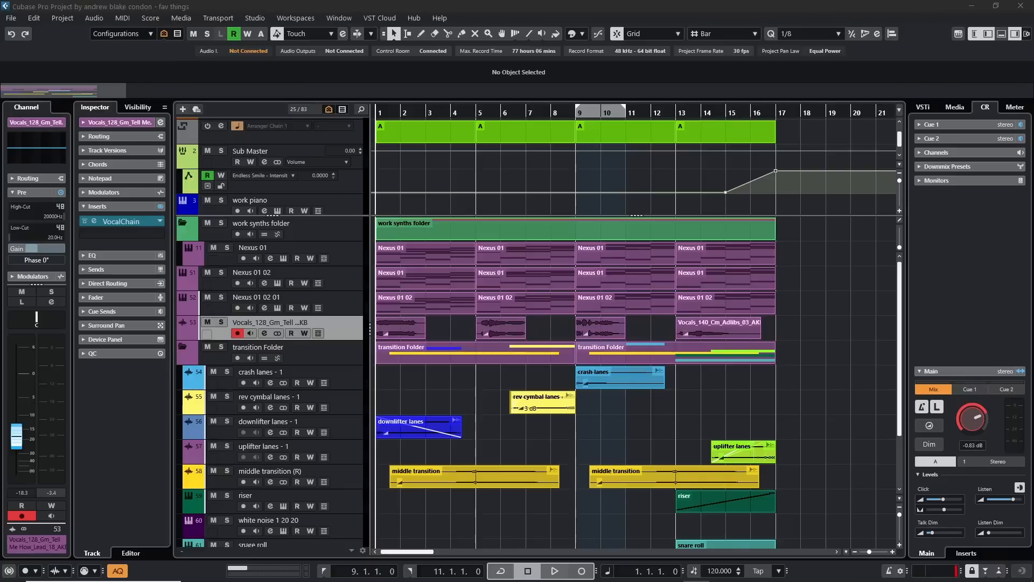
Play the full arrangement with its transition tracks from bar 1 through the end
left_click(933, 293)
key("space")
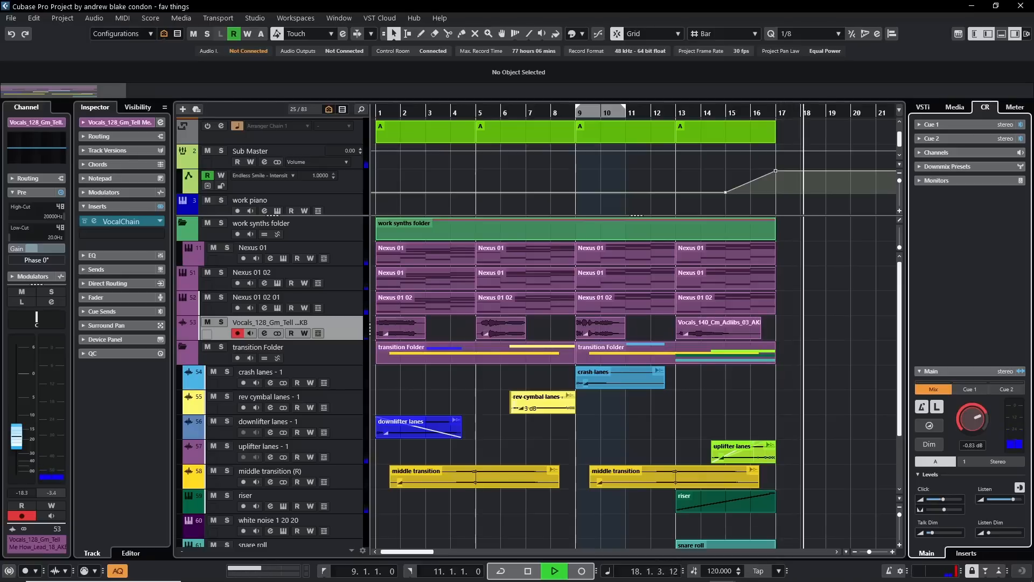
key("space")
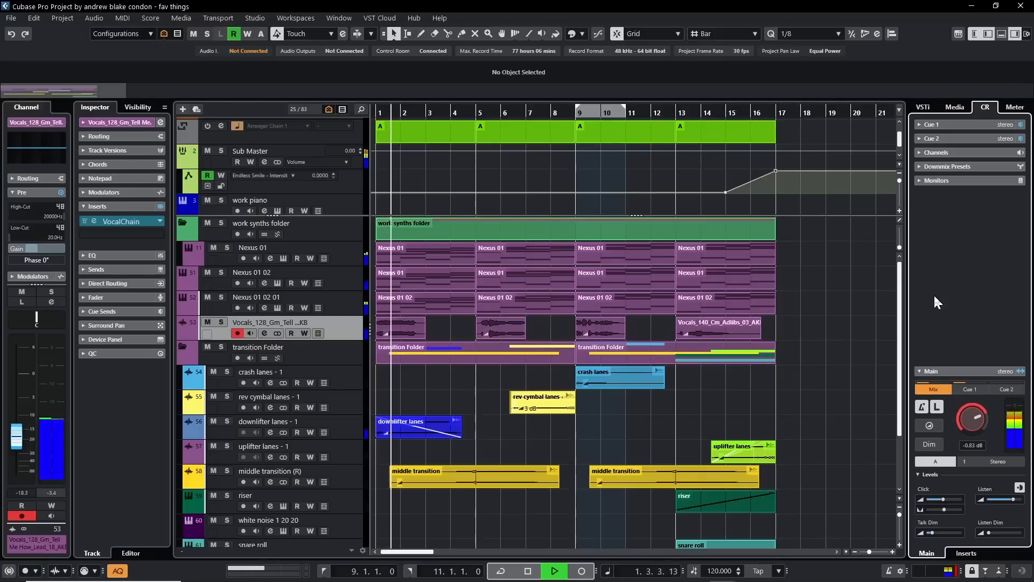